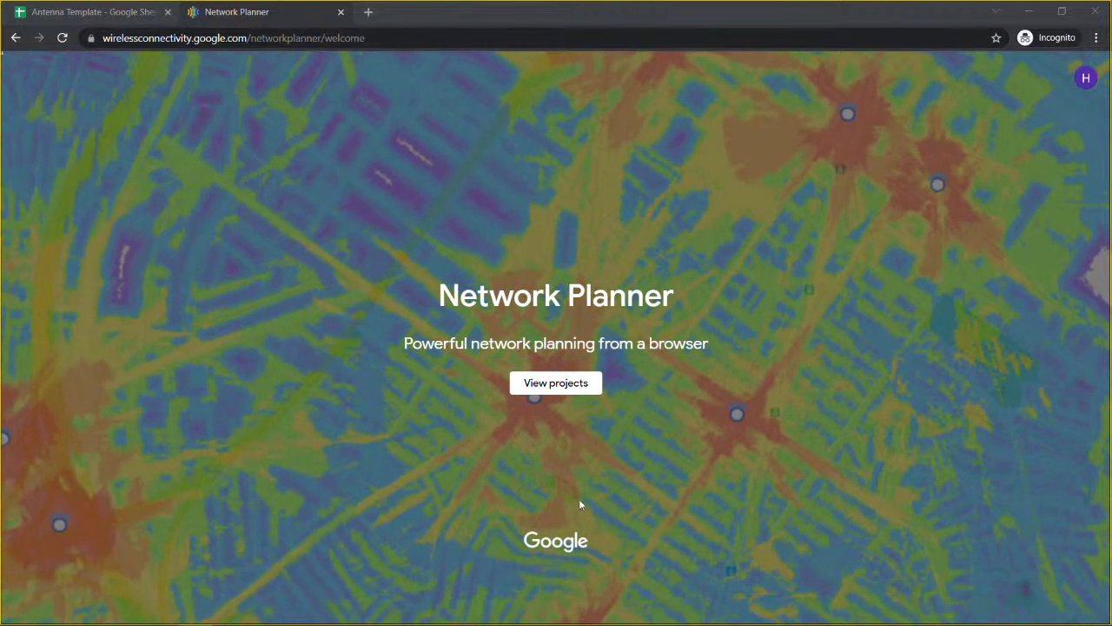
Step: Browse the project list, view Texas Network's details, then switch to the NPDemo-Planner organization
{"action": "left_click", "coordinate": [558, 390]}
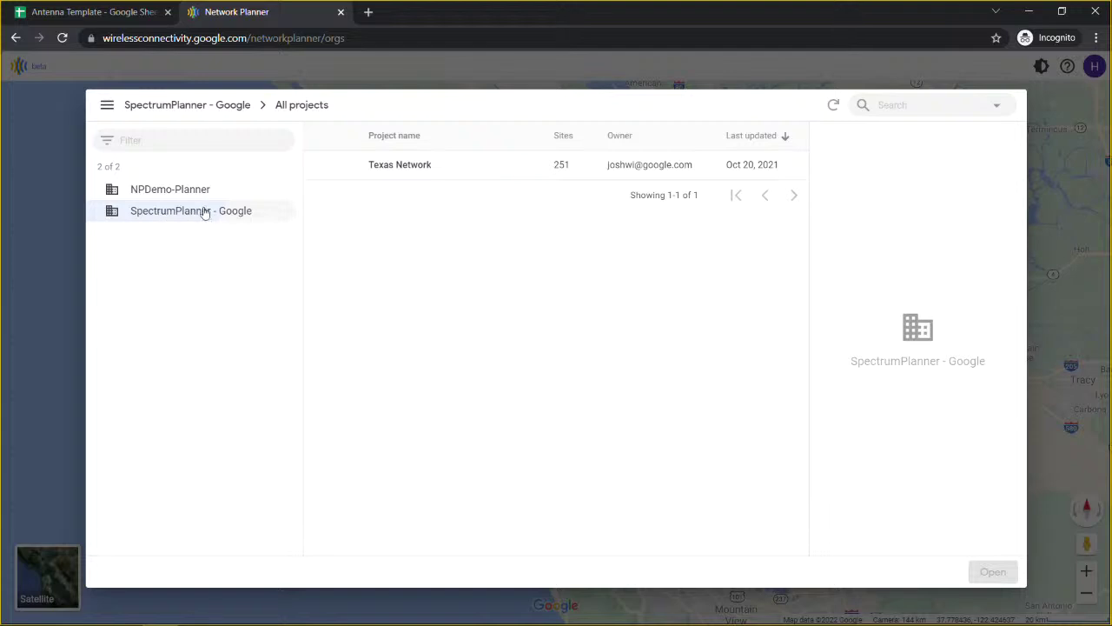
{"action": "left_click", "coordinate": [407, 167]}
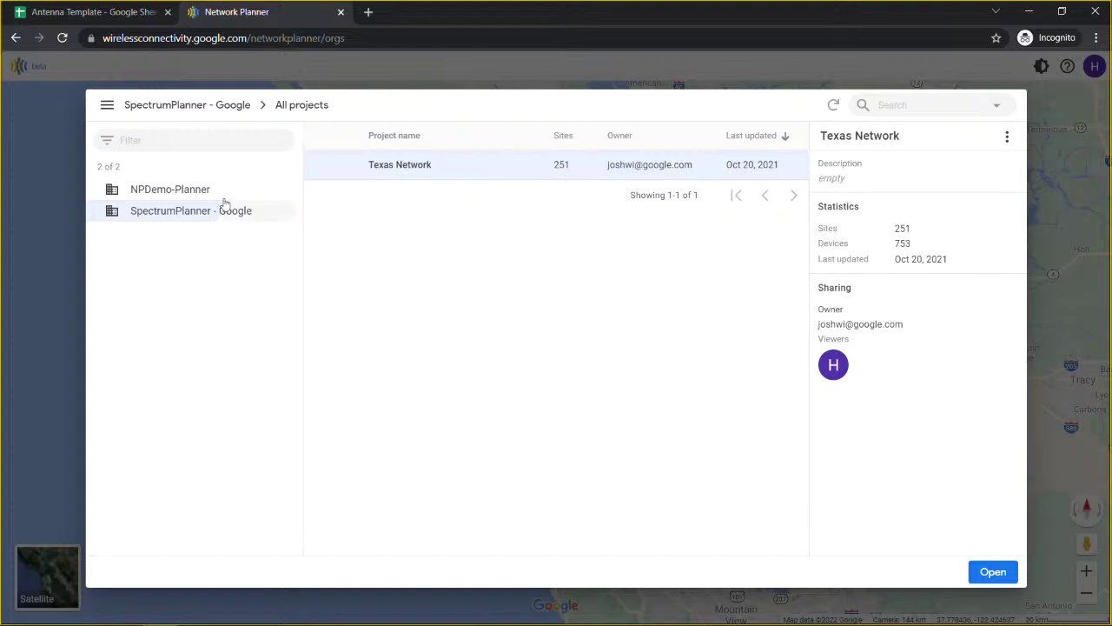
{"action": "left_click", "coordinate": [180, 194]}
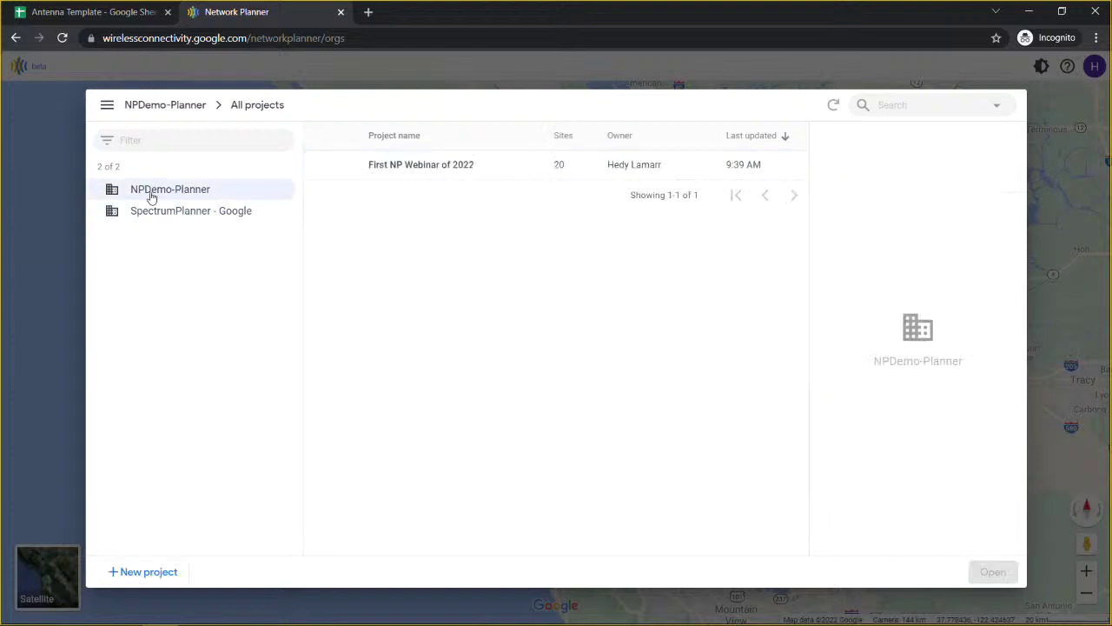
Step: Show First NP Webinar of 2022's details and enter a recipient e-mail in the Sharing form
{"action": "left_click", "coordinate": [392, 166]}
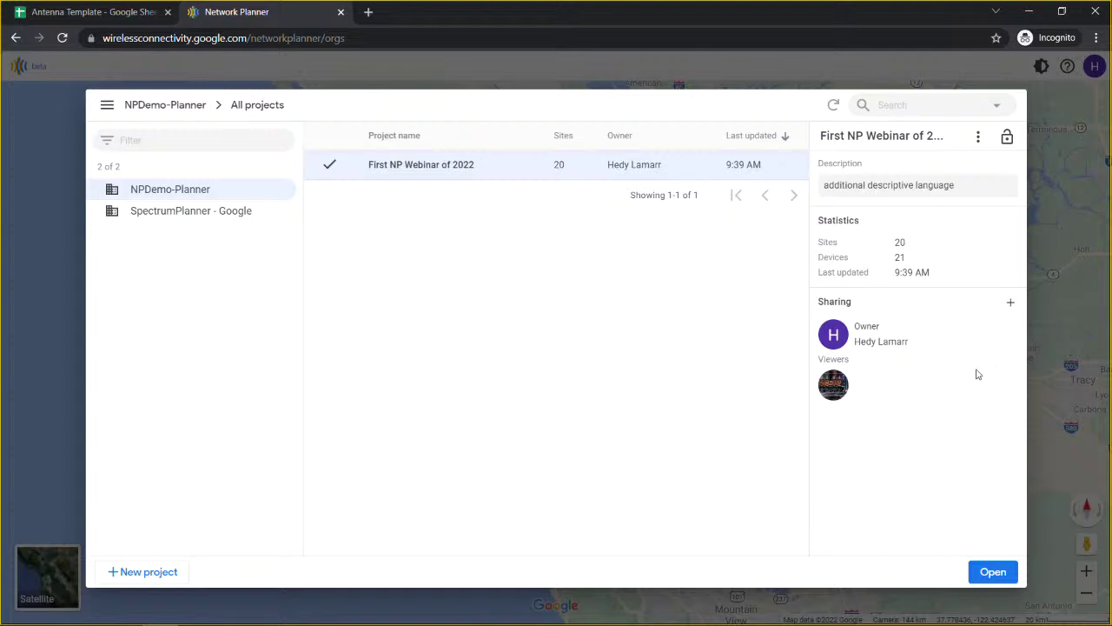
{"action": "left_click", "coordinate": [1010, 304]}
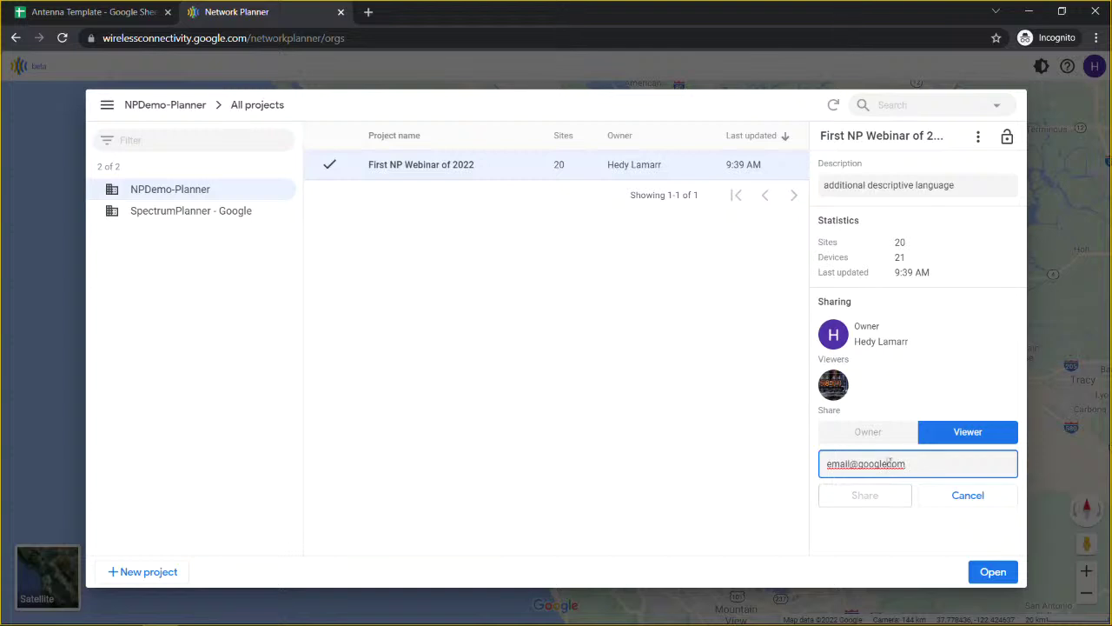
{"action": "left_click", "coordinate": [893, 464]}
{"action": "type", "text": "."}
Step: Toggle the recipient's role between Owner and Viewer, end on Viewer, then remove the recipient
{"action": "left_click", "coordinate": [895, 432]}
{"action": "left_click", "coordinate": [955, 436]}
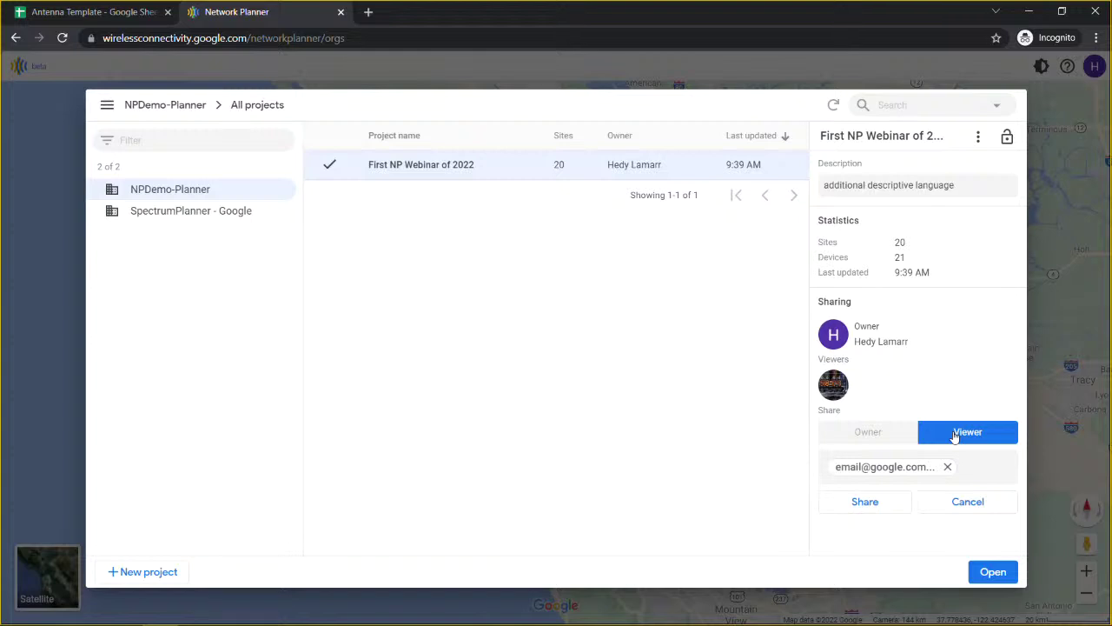
{"action": "left_click", "coordinate": [875, 432]}
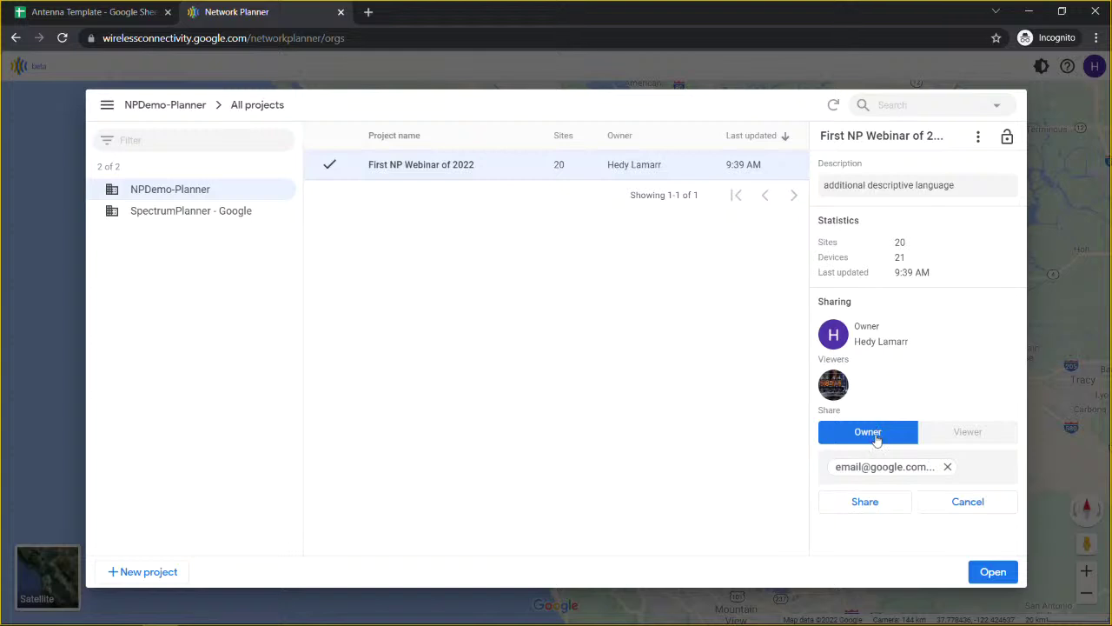
{"action": "left_click", "coordinate": [958, 434]}
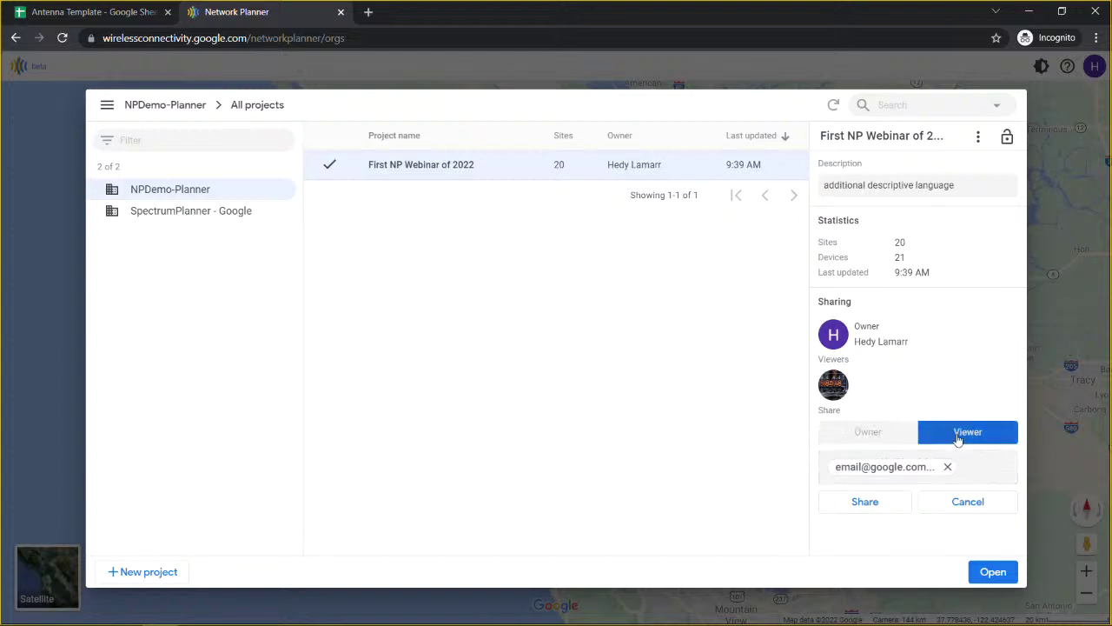
{"action": "left_click", "coordinate": [945, 467]}
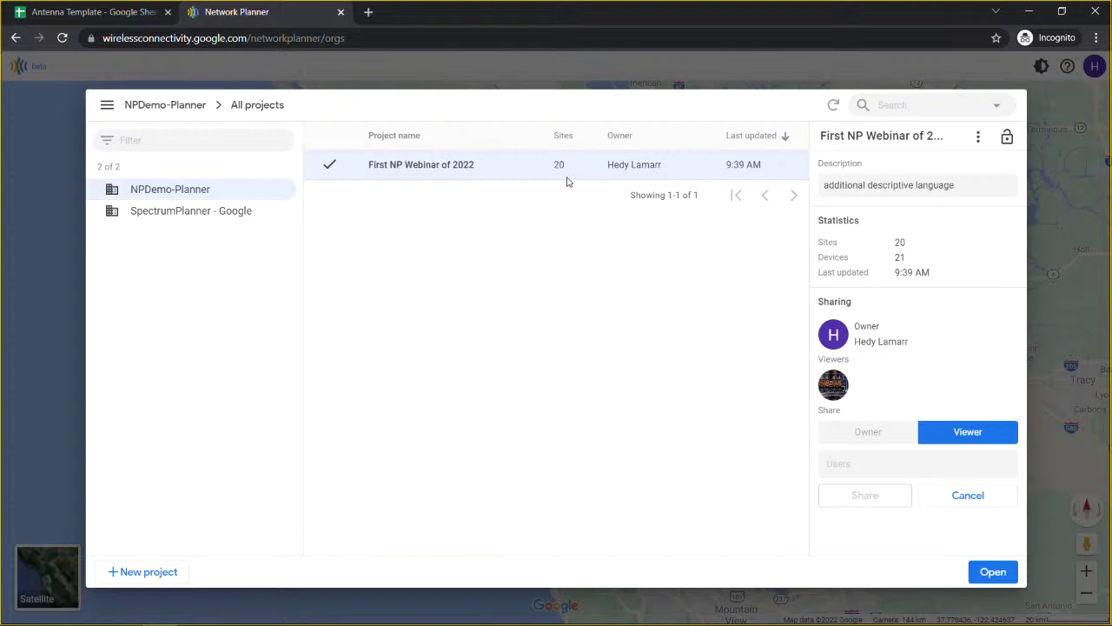
Step: Open First NP Webinar of 2022 and zoom into Little Rock, centring Clinton National Airport
{"action": "left_click", "coordinate": [994, 573]}
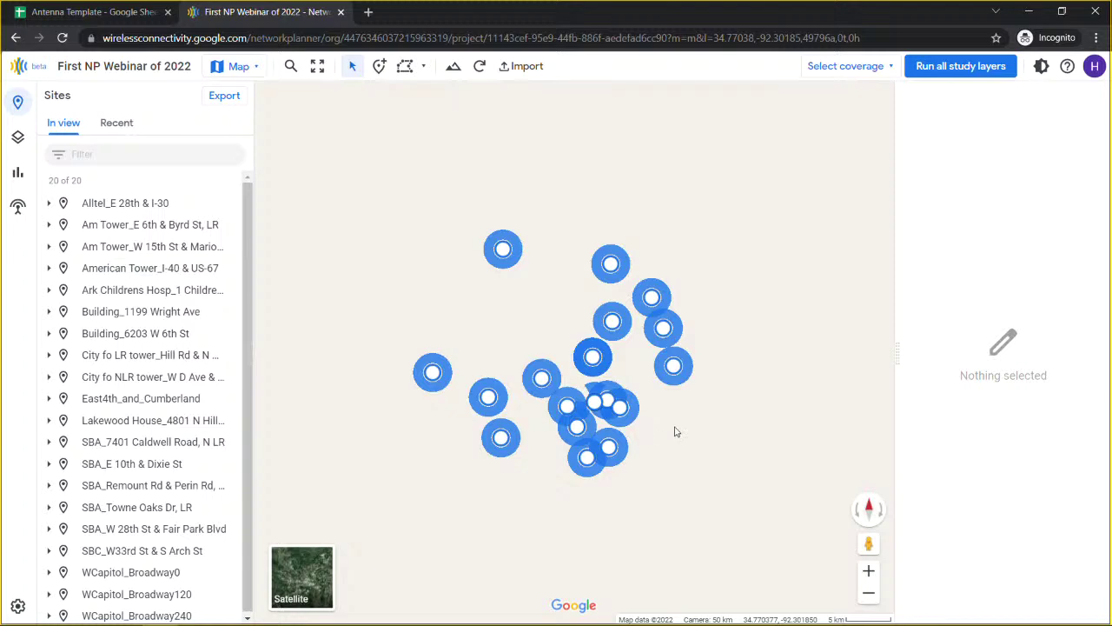
{"action": "scroll", "coordinate": [674, 432], "scroll_direction": "up", "scroll_amount": 2}
{"action": "scroll", "coordinate": [674, 432], "scroll_direction": "up", "scroll_amount": 5}
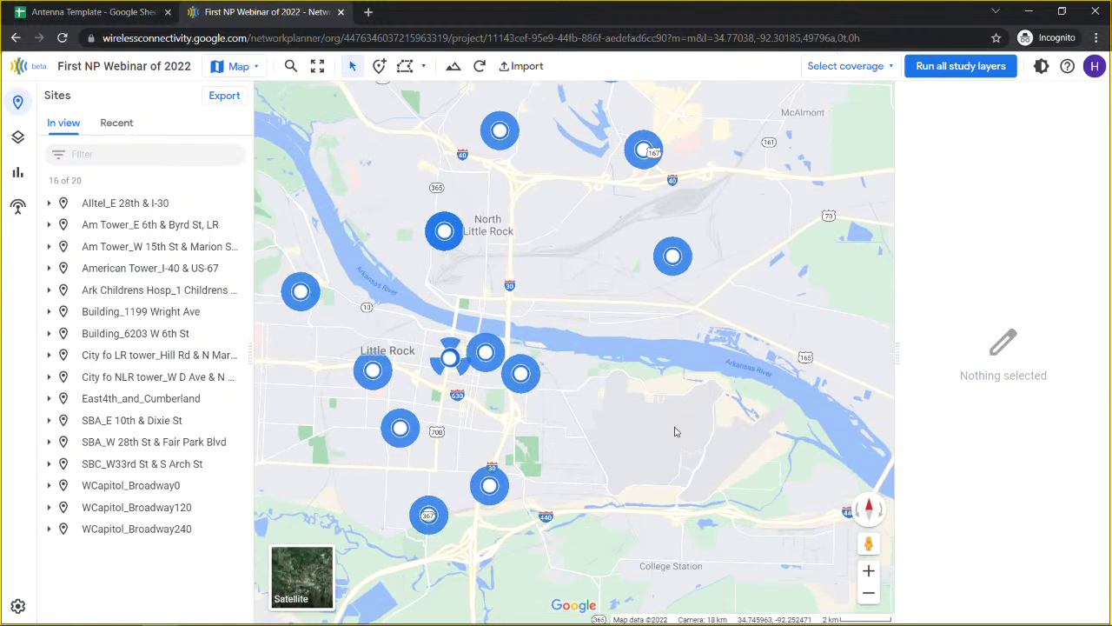
{"action": "left_click_drag", "start_coordinate": [655, 423], "coordinate": [594, 292]}
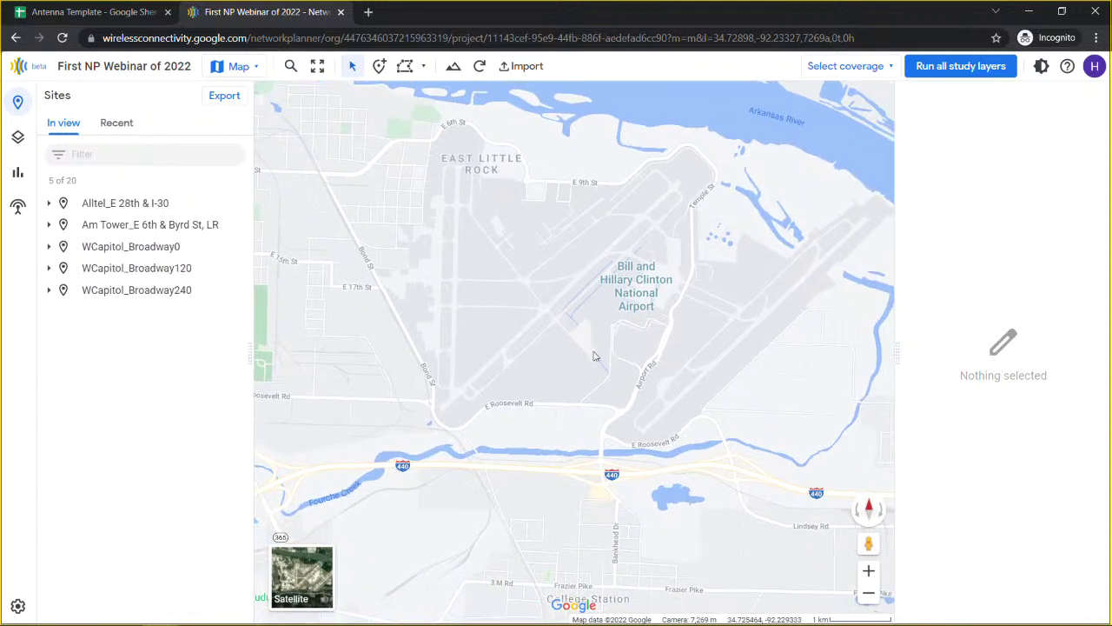
{"action": "left_click_drag", "start_coordinate": [597, 360], "coordinate": [542, 377]}
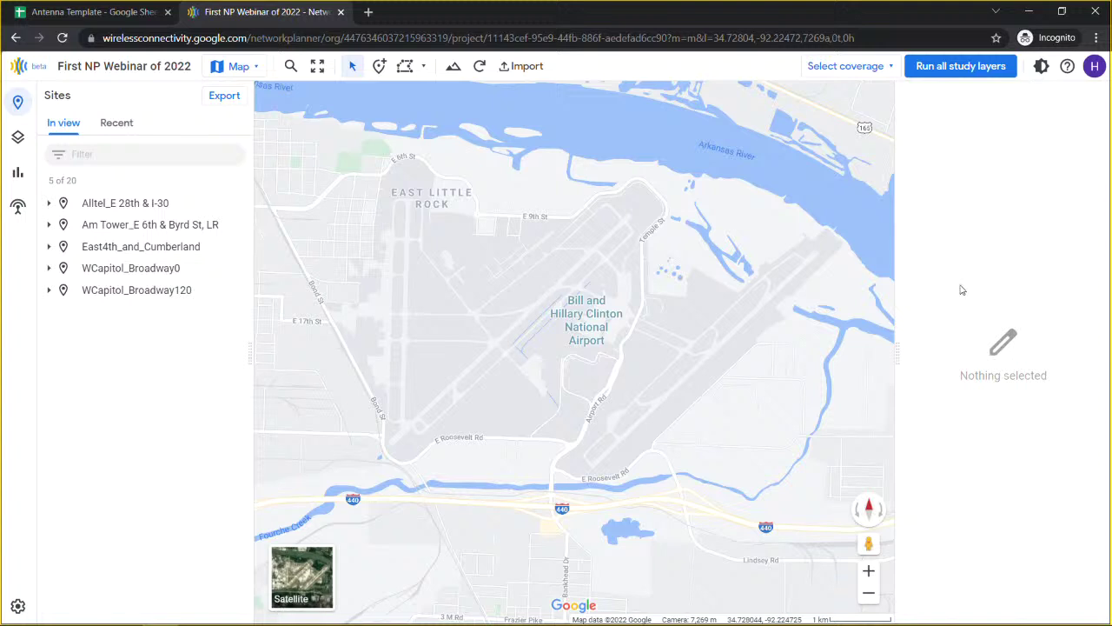
Step: Narrow the map, tilt it into perspective over the airport, zoom in and shift south
{"action": "left_click_drag", "start_coordinate": [896, 350], "coordinate": [920, 367]}
{"action": "left_click_drag", "start_coordinate": [544, 411], "coordinate": [567, 415]}
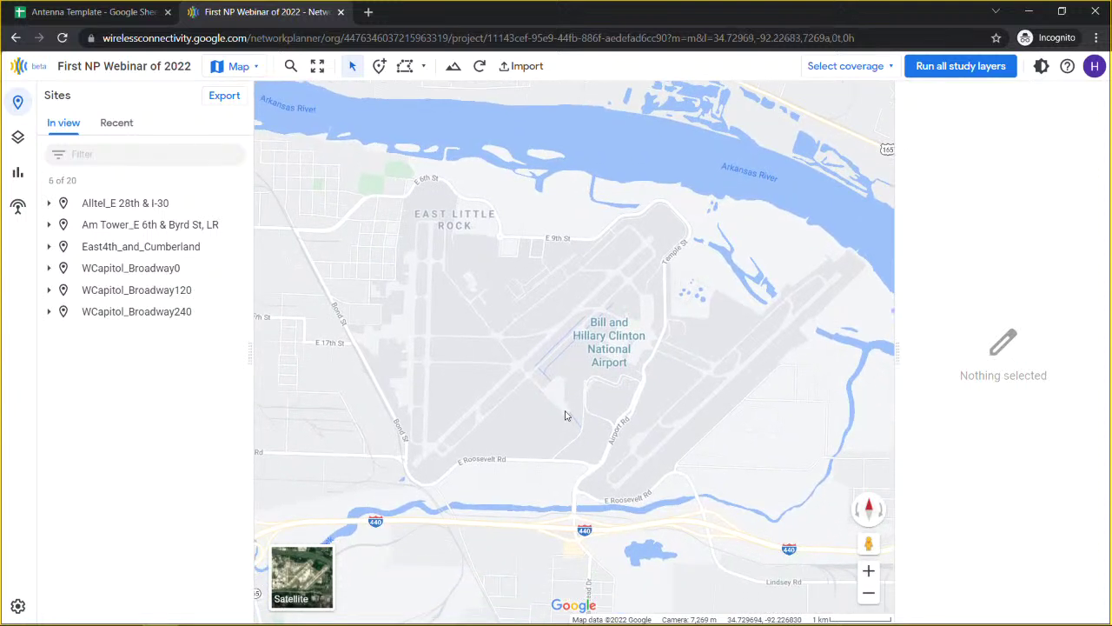
{"action": "scroll", "coordinate": [566, 414], "scroll_direction": "up", "scroll_amount": 3}
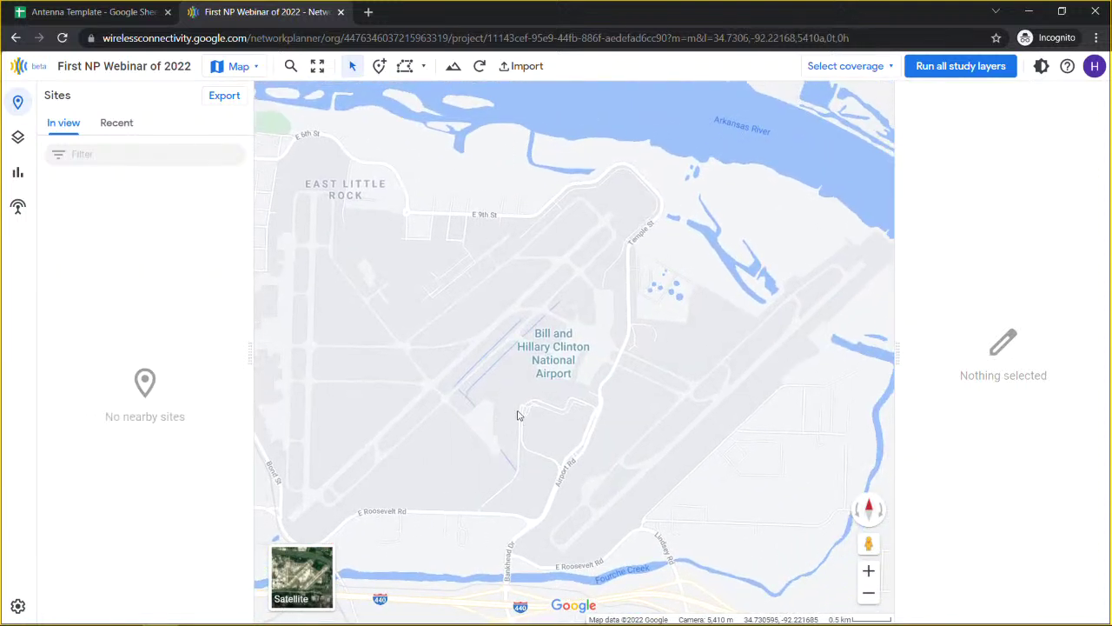
{"action": "left_click_drag", "start_coordinate": [557, 409], "coordinate": [527, 281]}
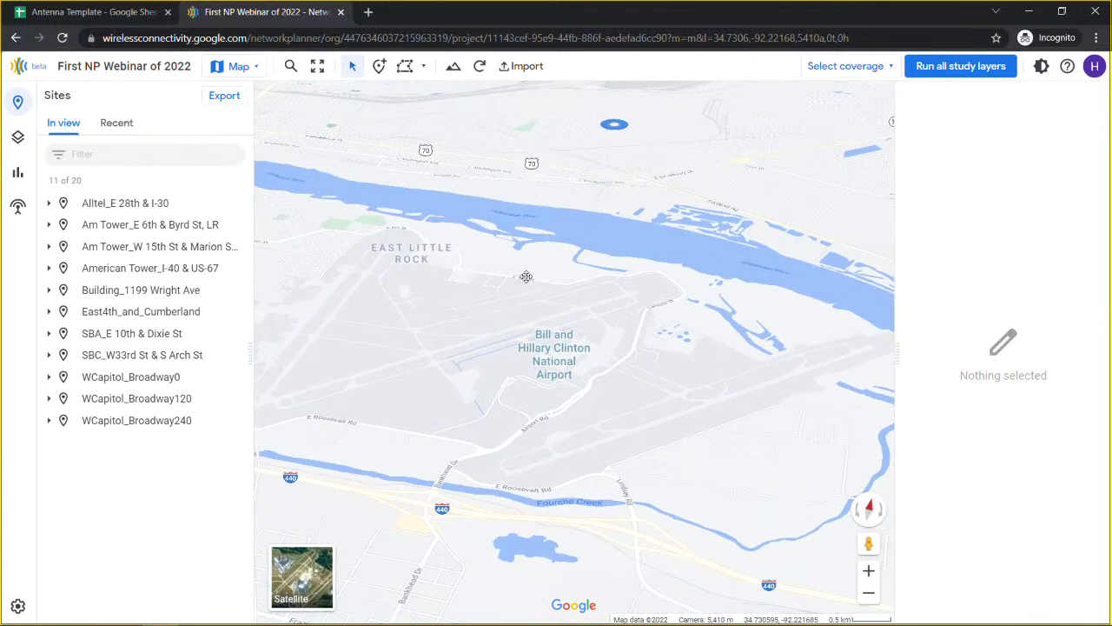
{"action": "scroll", "coordinate": [613, 403], "scroll_direction": "up", "scroll_amount": 3}
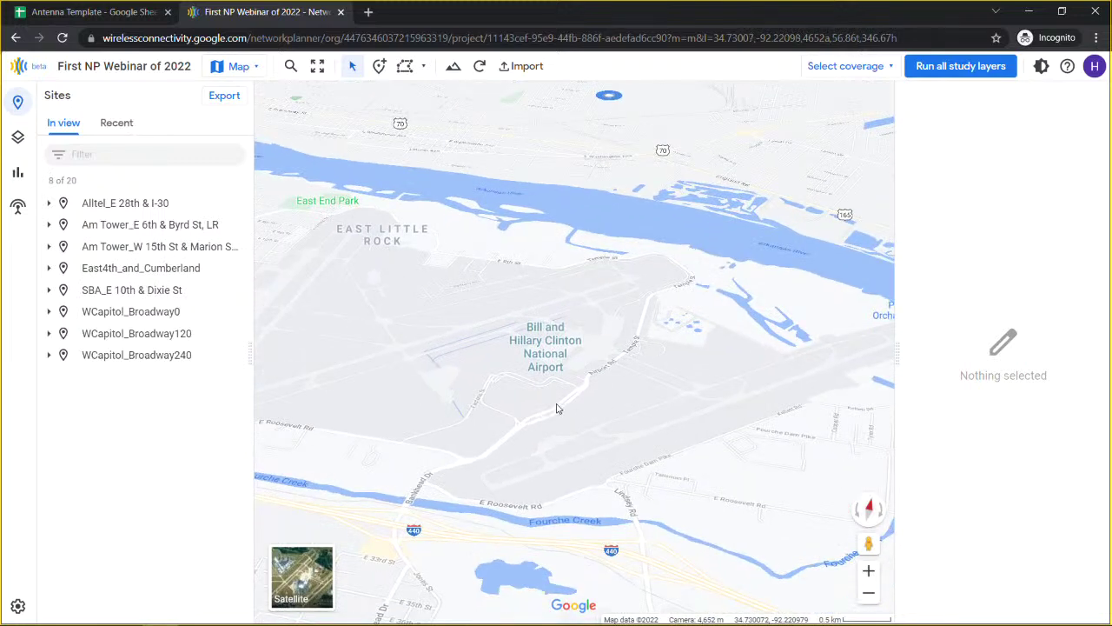
{"action": "left_click_drag", "start_coordinate": [491, 390], "coordinate": [523, 318]}
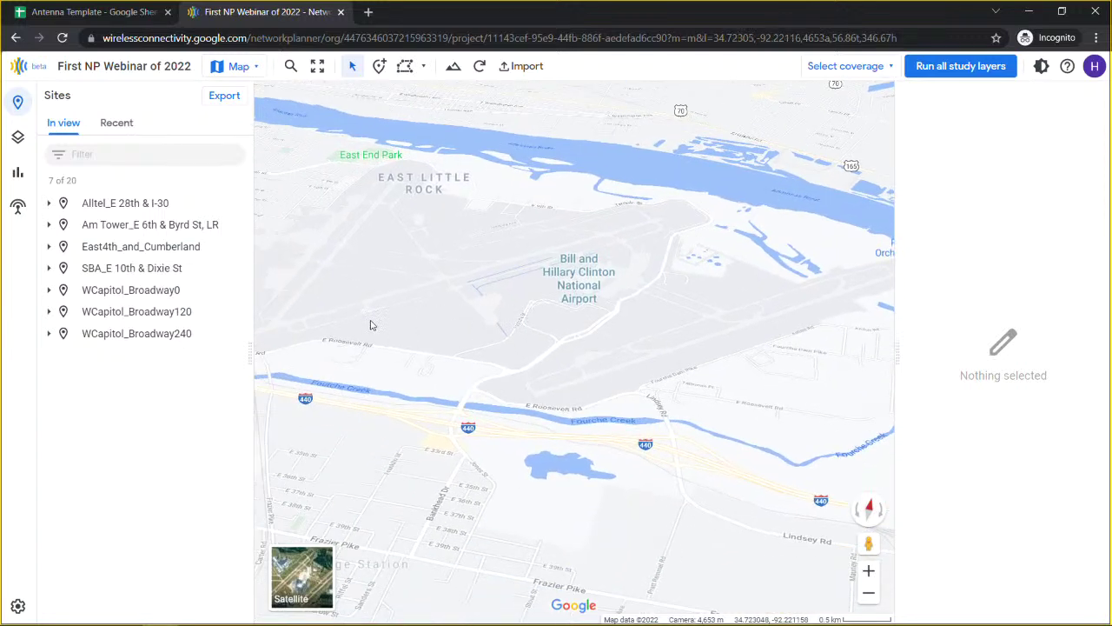
Step: In the Overlays Map tab, toggle Map labels off and on, then show Terrain elevation
{"action": "left_click", "coordinate": [17, 139]}
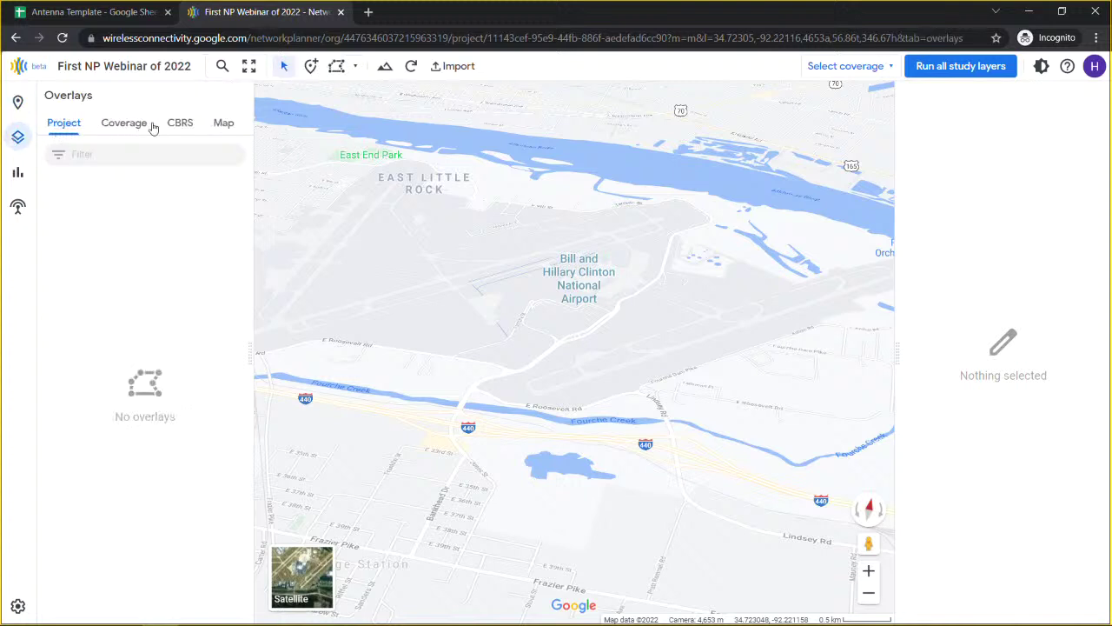
{"action": "left_click", "coordinate": [224, 125]}
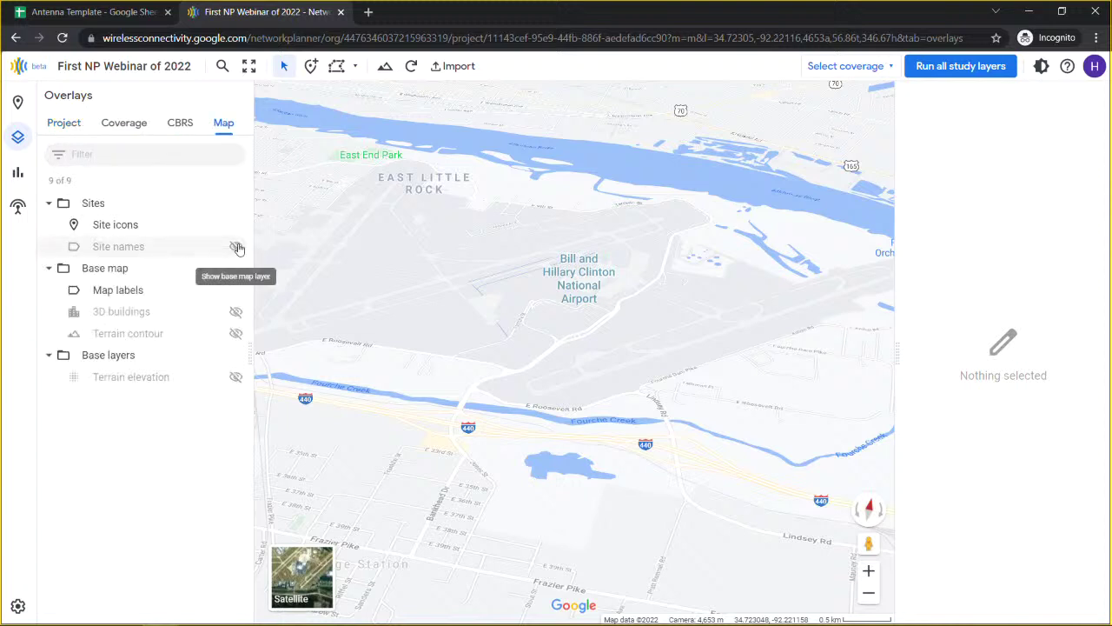
{"action": "left_click", "coordinate": [236, 291]}
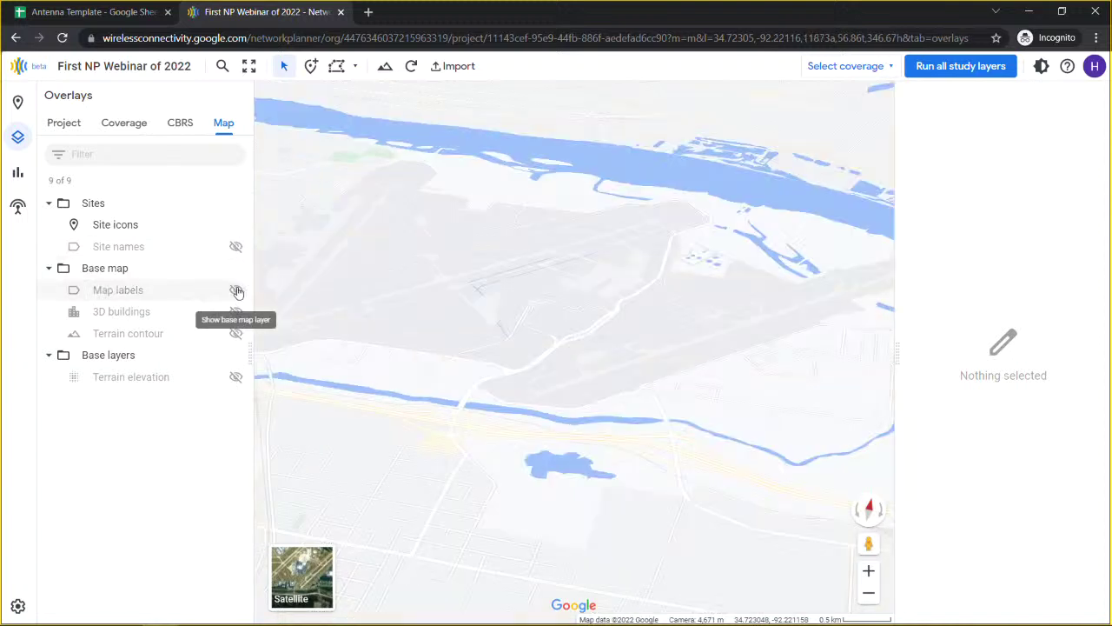
{"action": "left_click", "coordinate": [236, 291]}
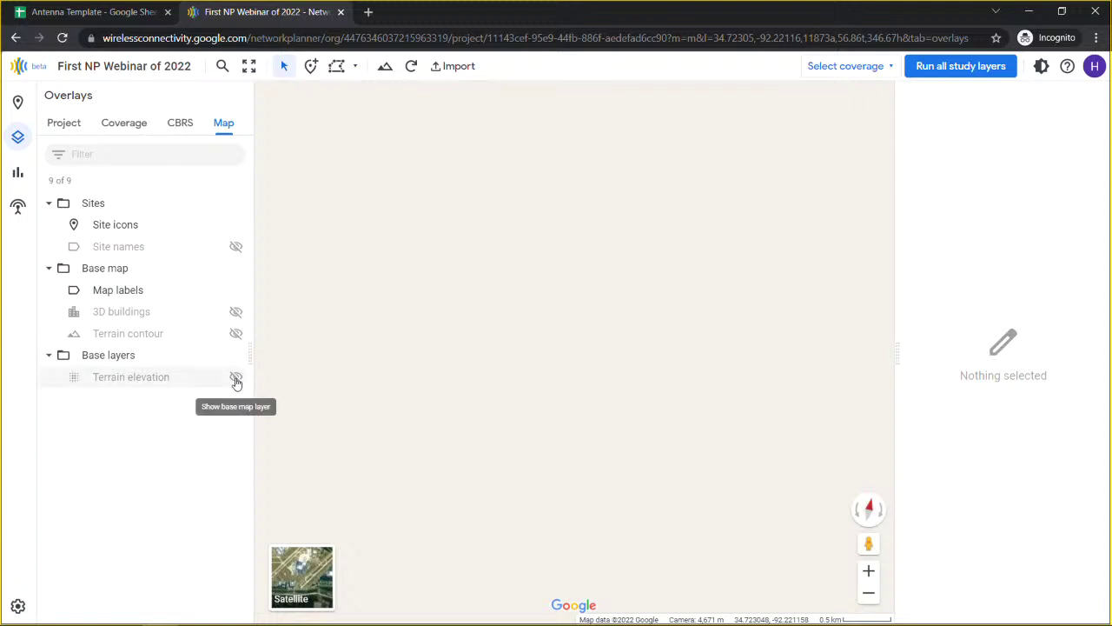
{"action": "left_click", "coordinate": [235, 378]}
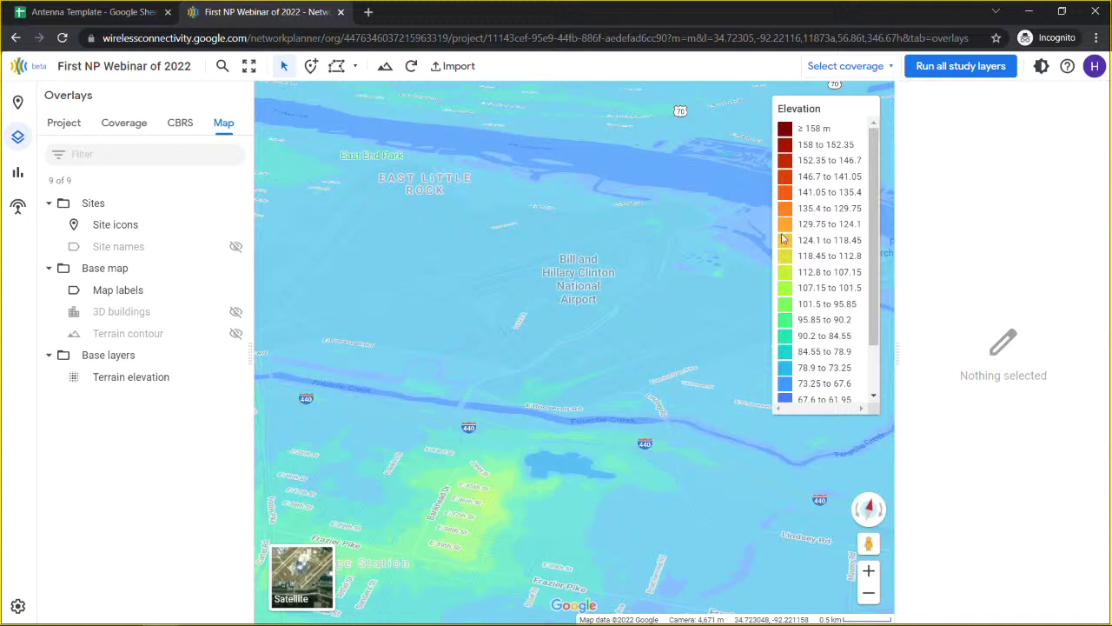
Step: Check the elevation legend settings, reset to a flat top-down view, and hide Terrain elevation
{"action": "mouse_move", "coordinate": [800, 224]}
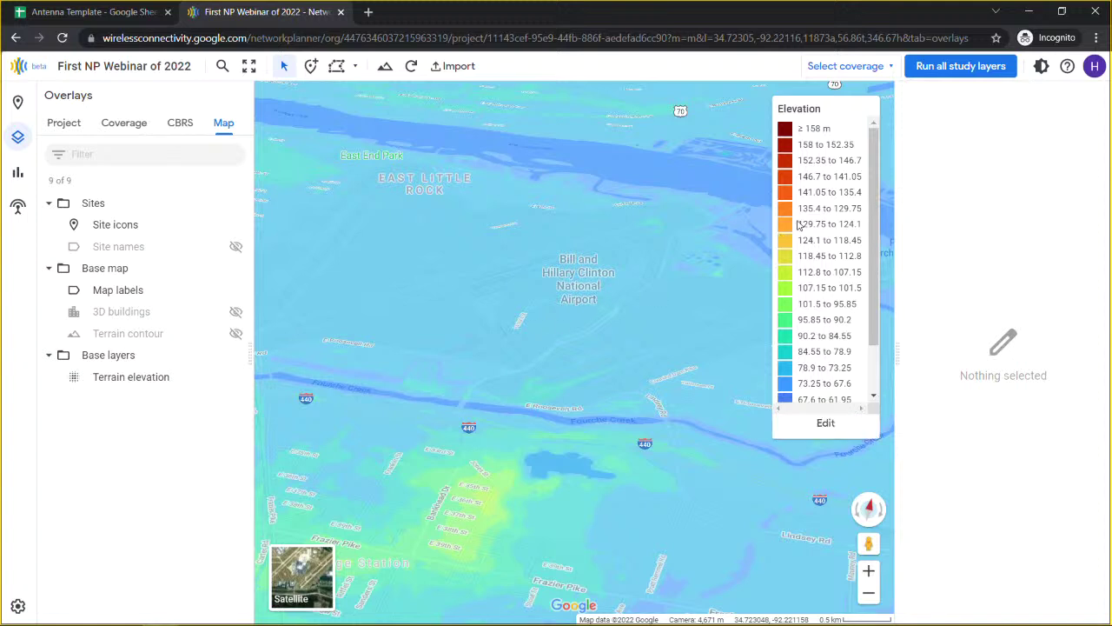
{"action": "left_click", "coordinate": [826, 424]}
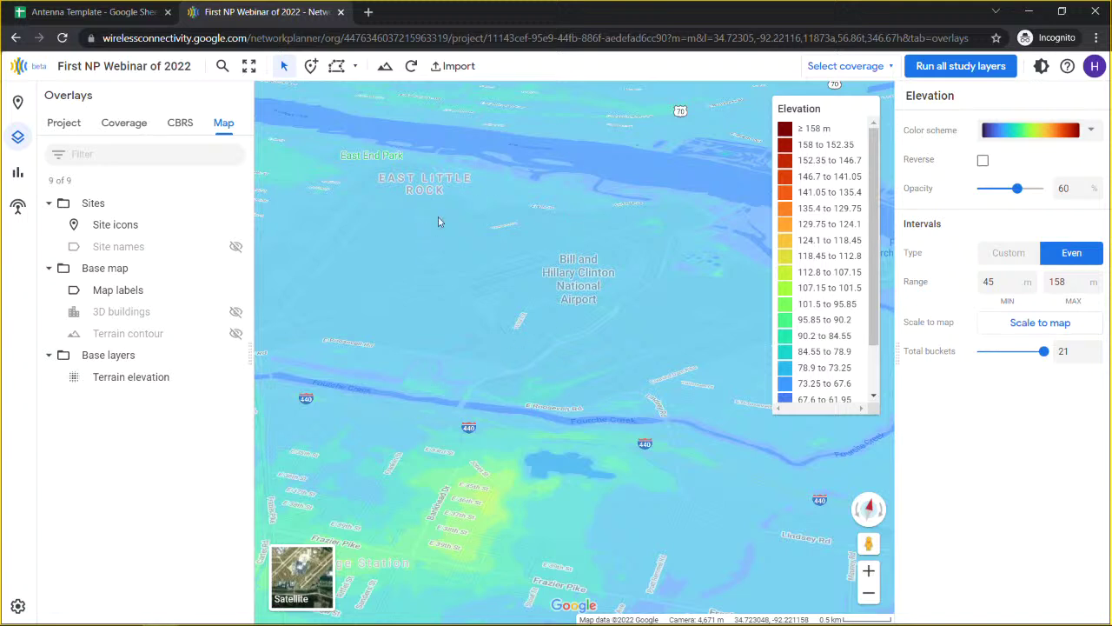
{"action": "mouse_move", "coordinate": [833, 372]}
{"action": "left_click", "coordinate": [868, 511]}
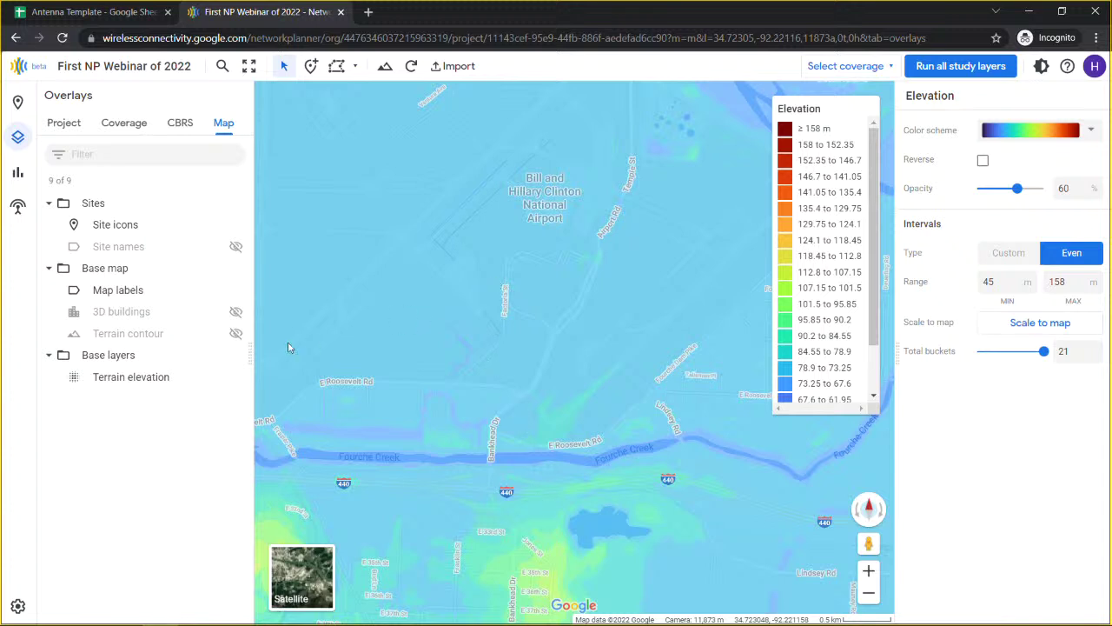
{"action": "left_click", "coordinate": [235, 376]}
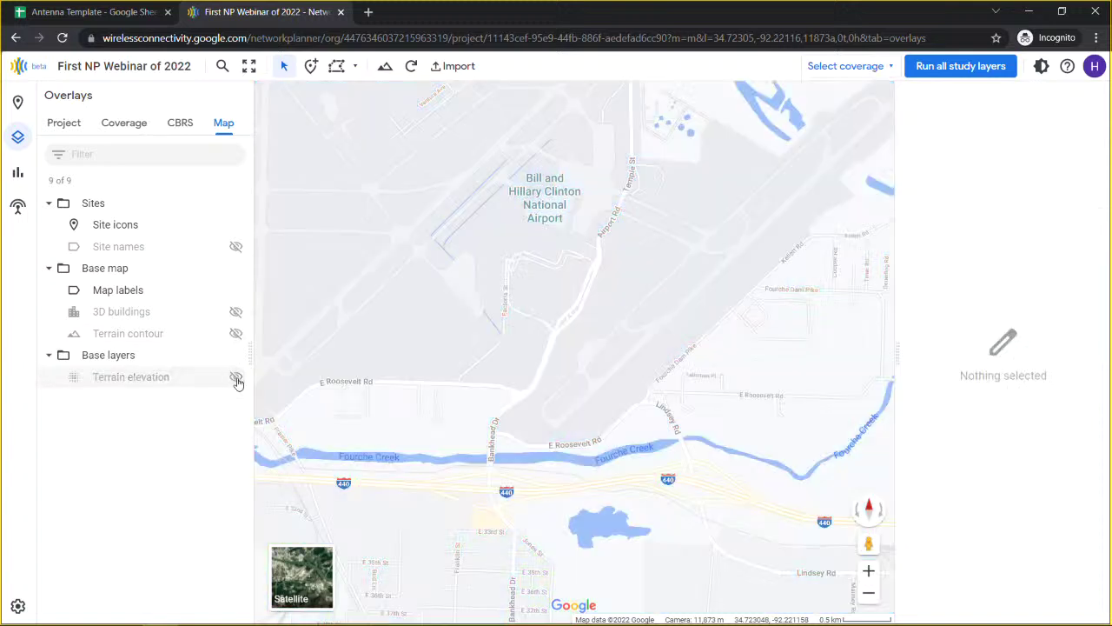
{"action": "left_click", "coordinate": [237, 291]}
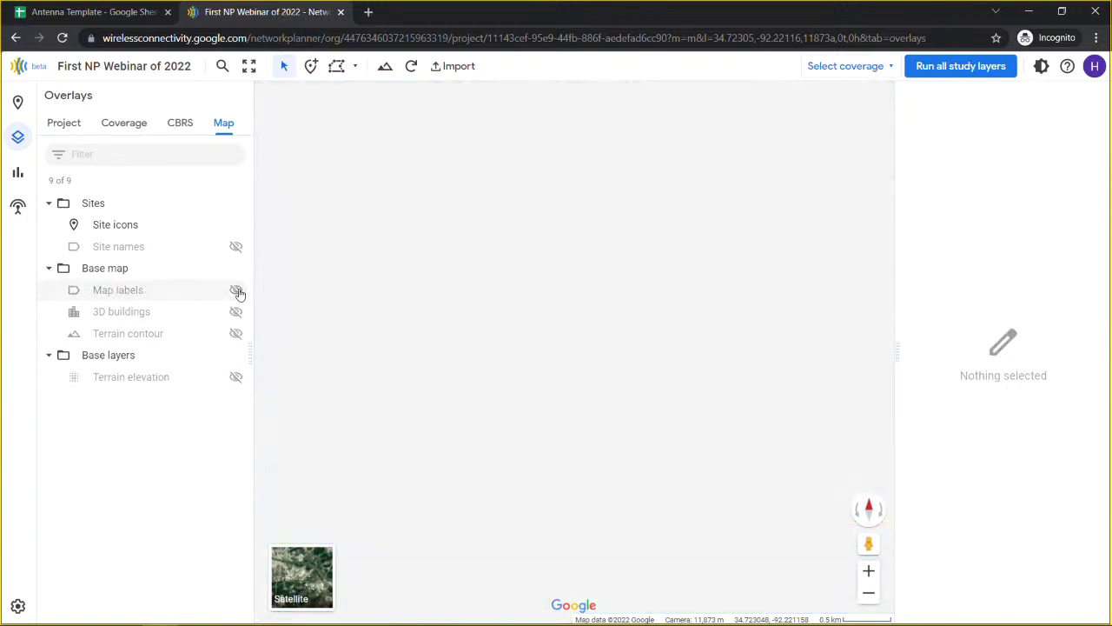
{"action": "left_click", "coordinate": [236, 291]}
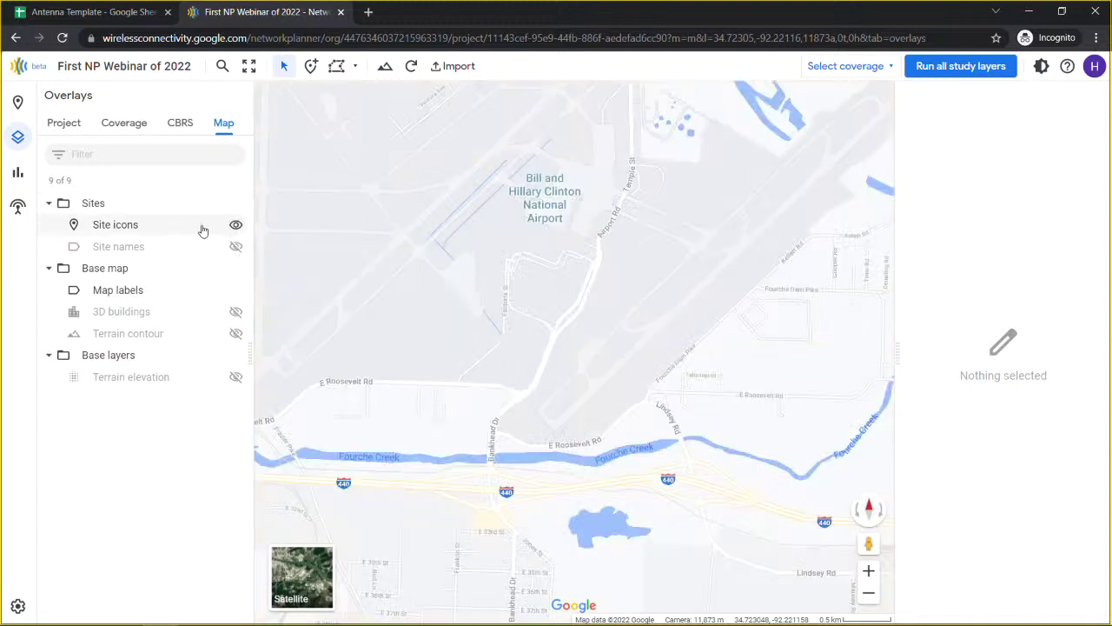
{"action": "scroll", "coordinate": [510, 403], "scroll_direction": "down", "scroll_amount": 5}
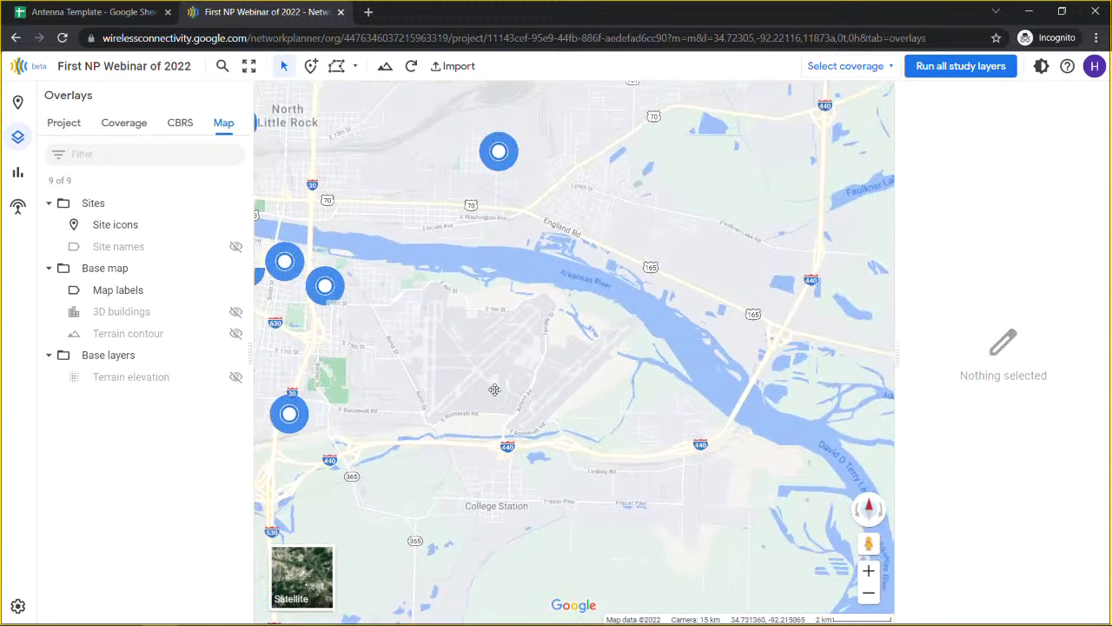
{"action": "scroll", "coordinate": [495, 390], "scroll_direction": "up", "scroll_amount": 2}
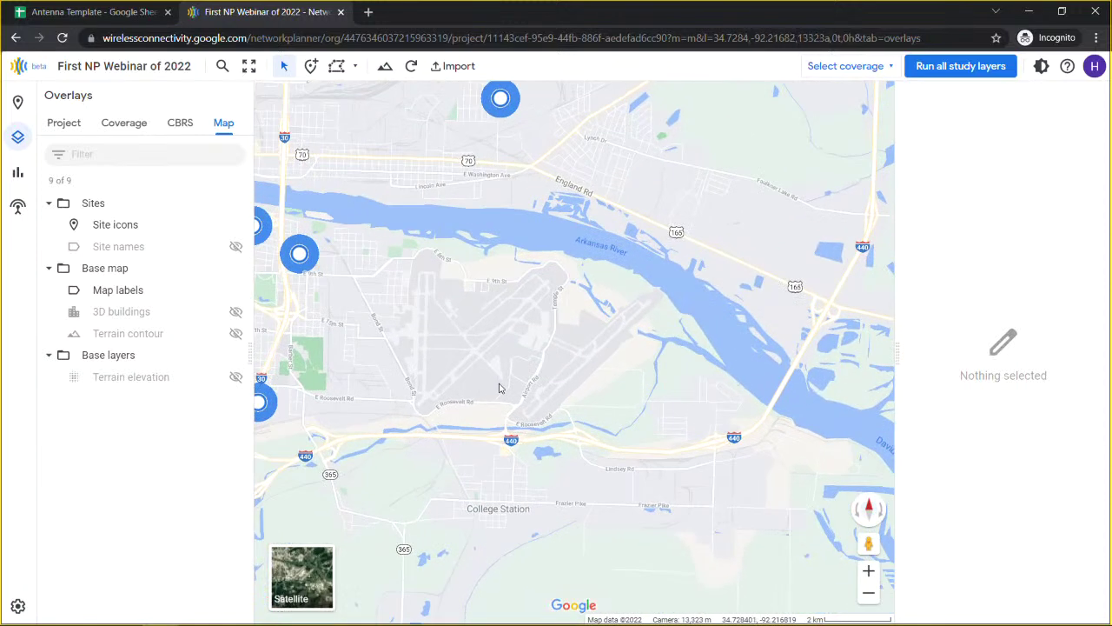
{"action": "scroll", "coordinate": [546, 395], "scroll_direction": "up", "scroll_amount": 2}
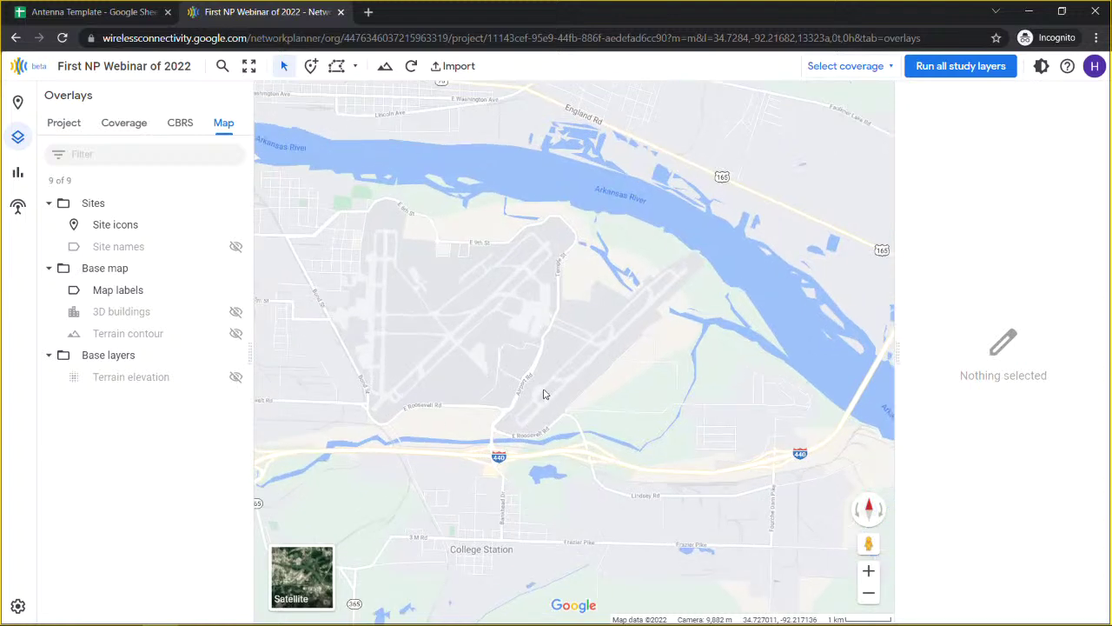
{"action": "scroll", "coordinate": [544, 395], "scroll_direction": "up", "scroll_amount": 6}
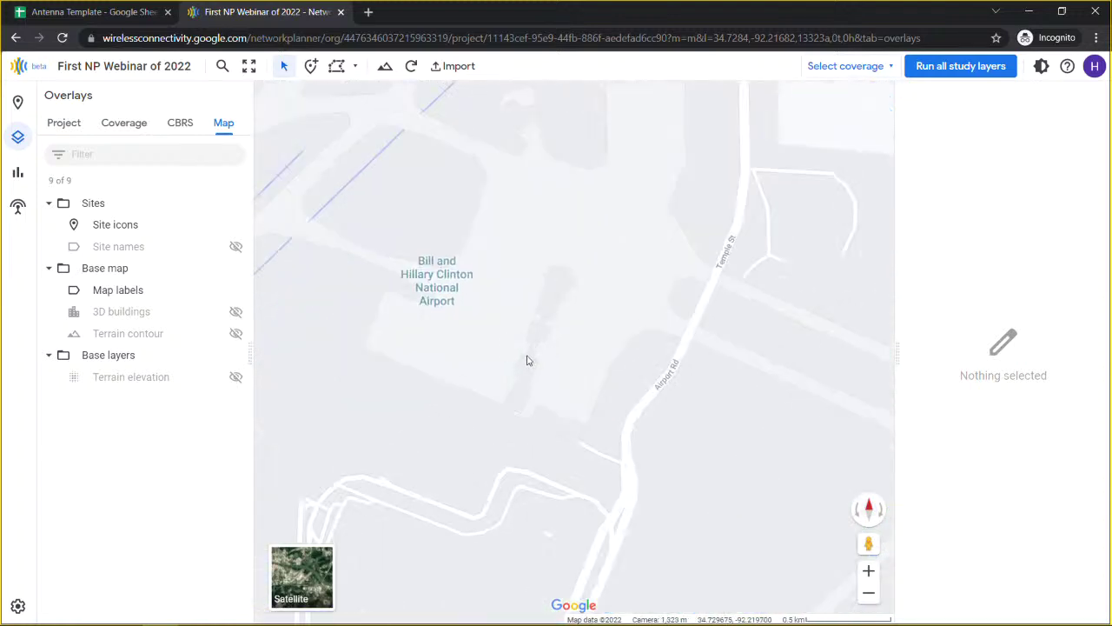
{"action": "scroll", "coordinate": [527, 360], "scroll_direction": "up", "scroll_amount": 5}
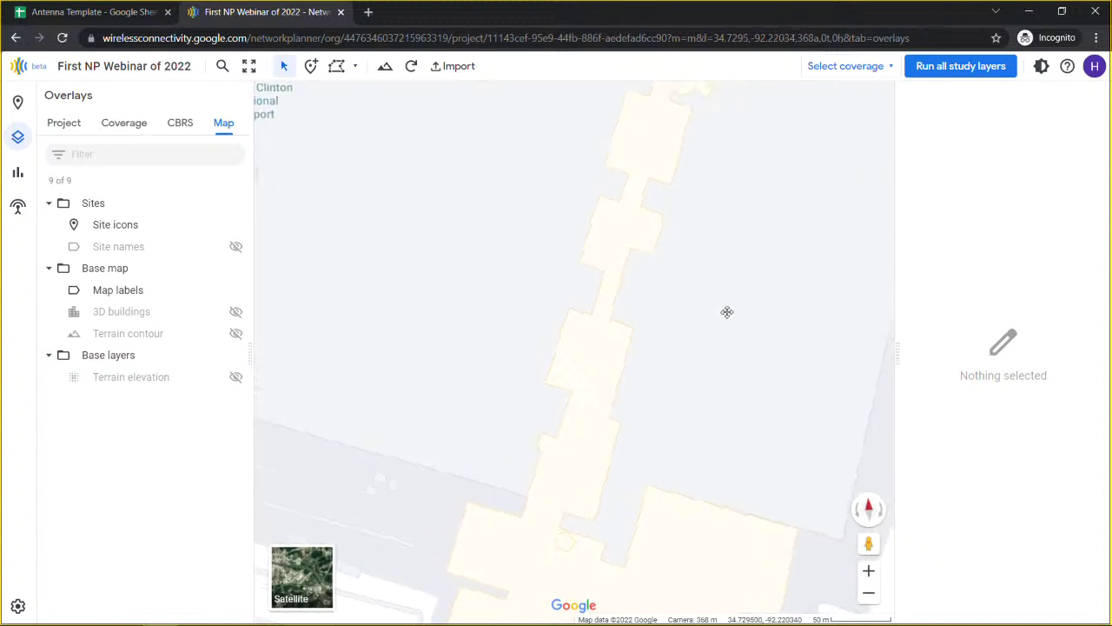
{"action": "left_click_drag", "start_coordinate": [723, 317], "coordinate": [737, 256]}
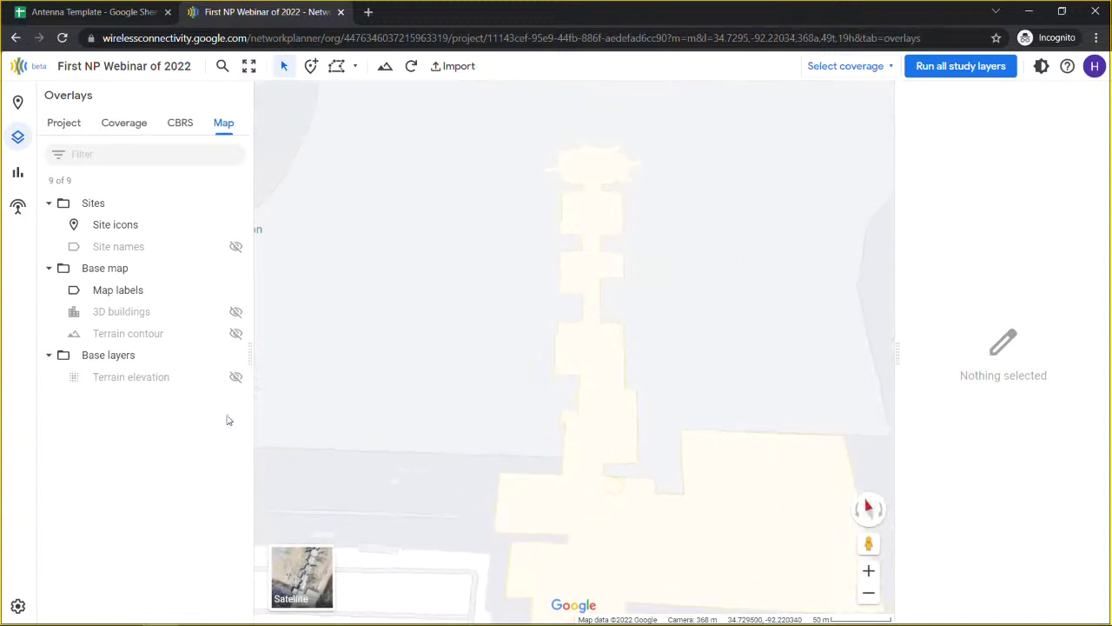
{"action": "left_click", "coordinate": [236, 312]}
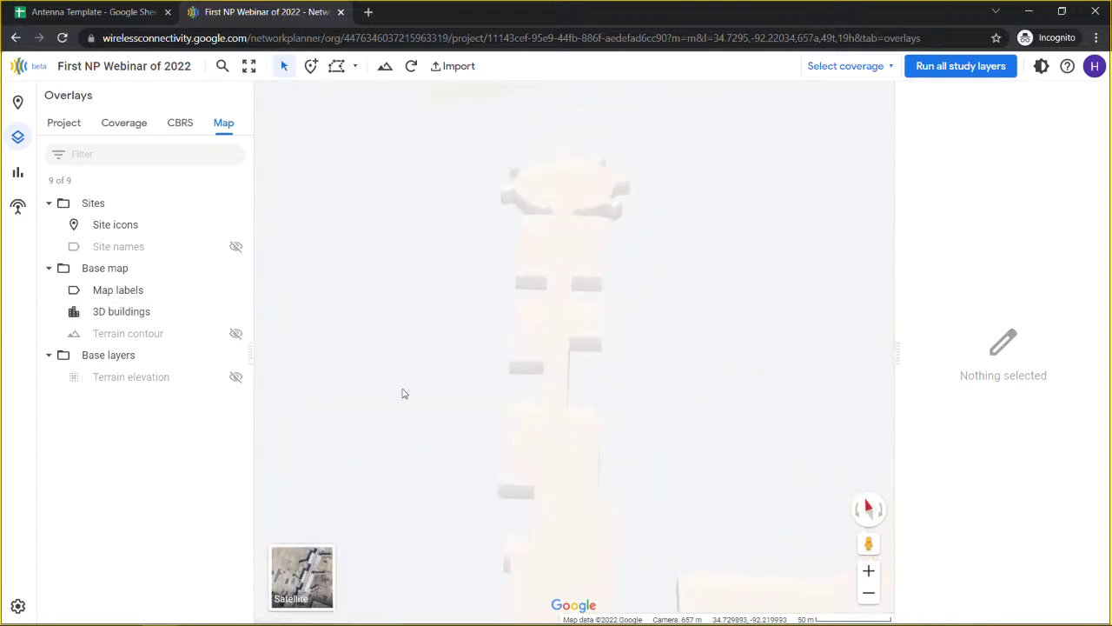
{"action": "left_click_drag", "start_coordinate": [718, 437], "coordinate": [728, 315]}
{"action": "scroll", "coordinate": [688, 360], "scroll_direction": "down", "scroll_amount": 2}
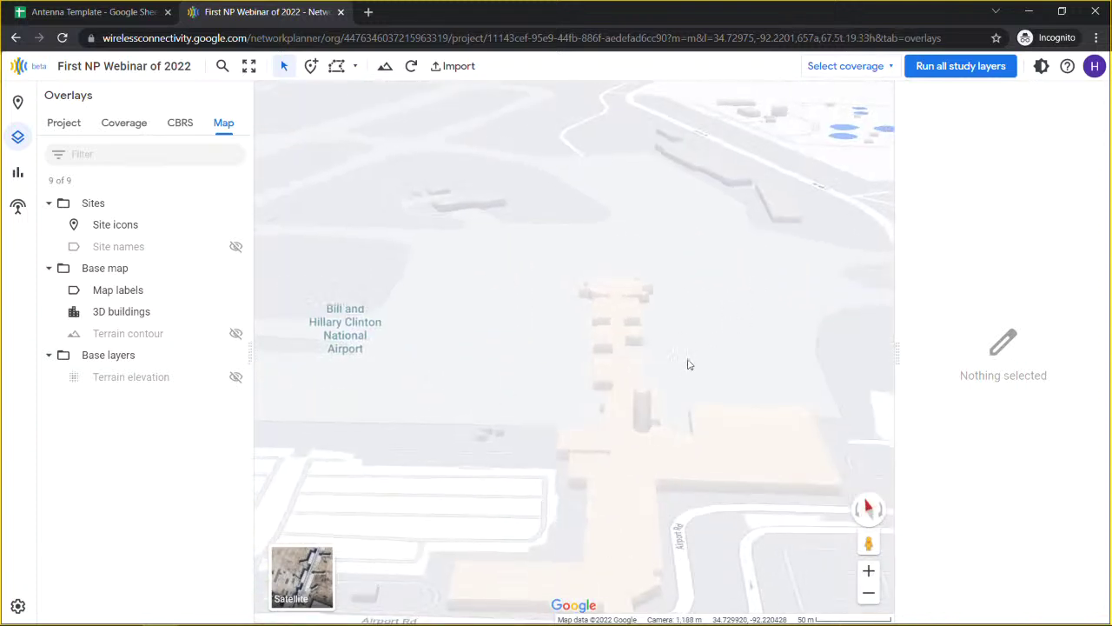
{"action": "scroll", "coordinate": [688, 364], "scroll_direction": "down", "scroll_amount": 3}
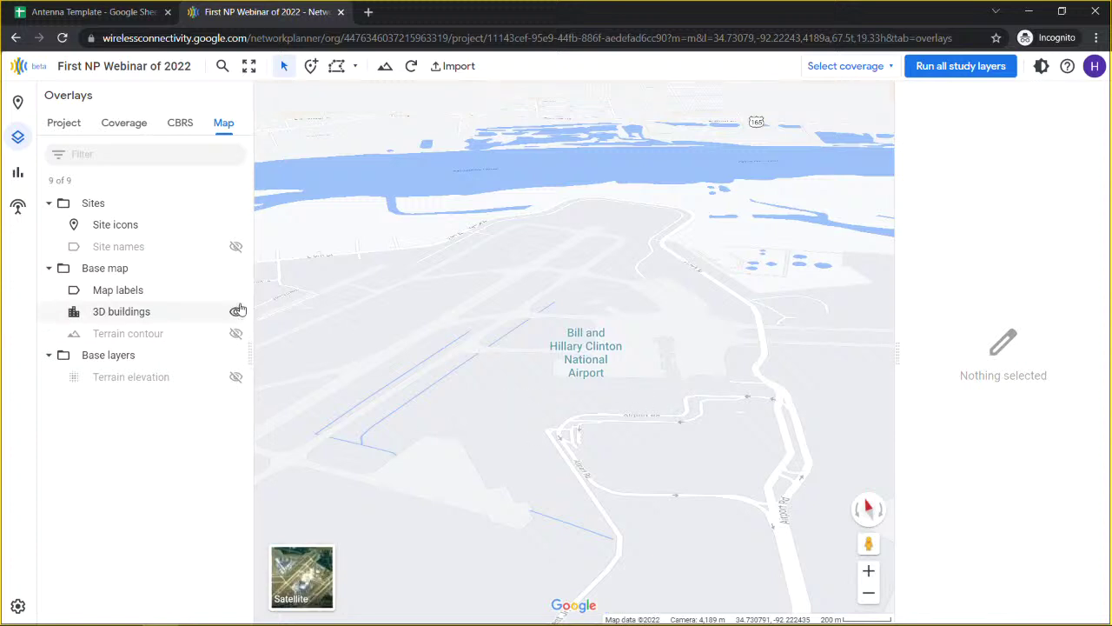
{"action": "left_click", "coordinate": [238, 311]}
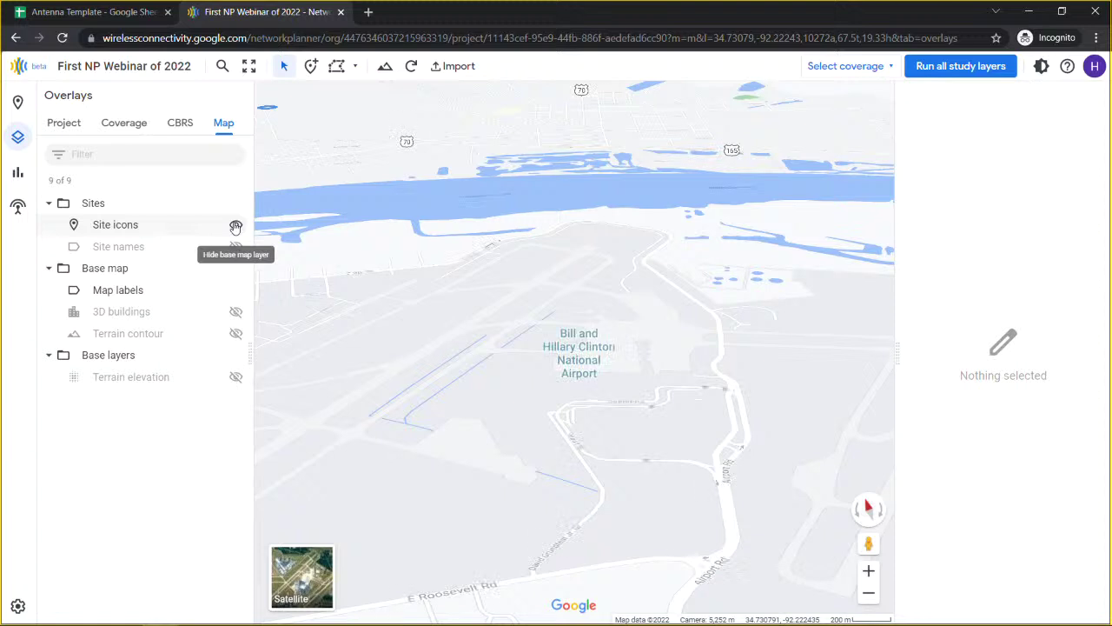
{"action": "left_click", "coordinate": [876, 510]}
Step: Reset the map to a flat north-up view with the compass
{"action": "left_click", "coordinate": [873, 510]}
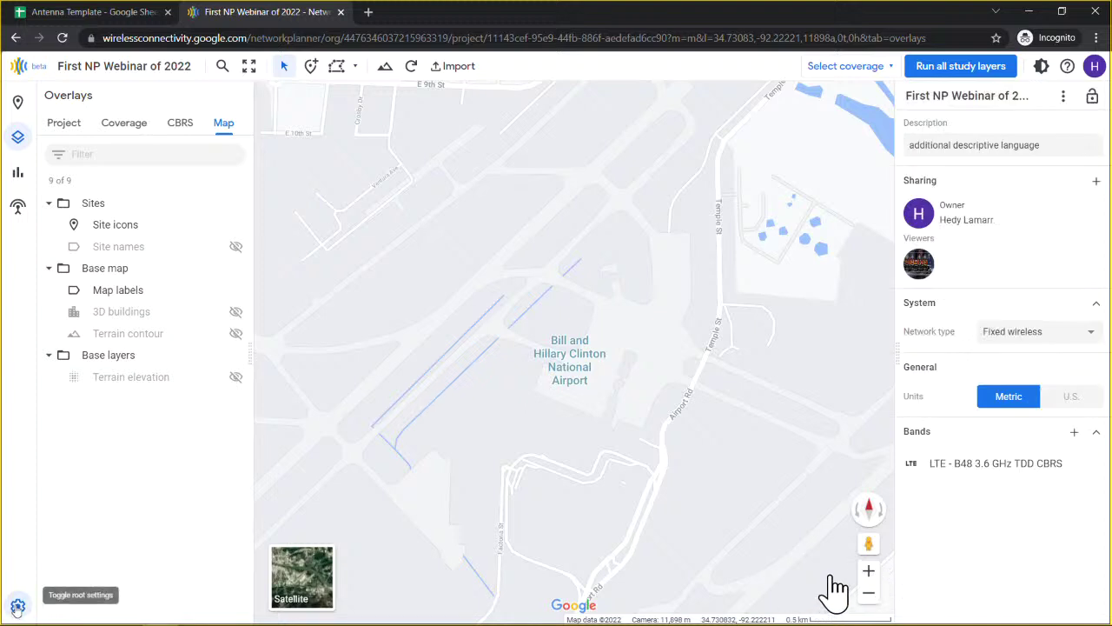
{"action": "left_click", "coordinate": [17, 606]}
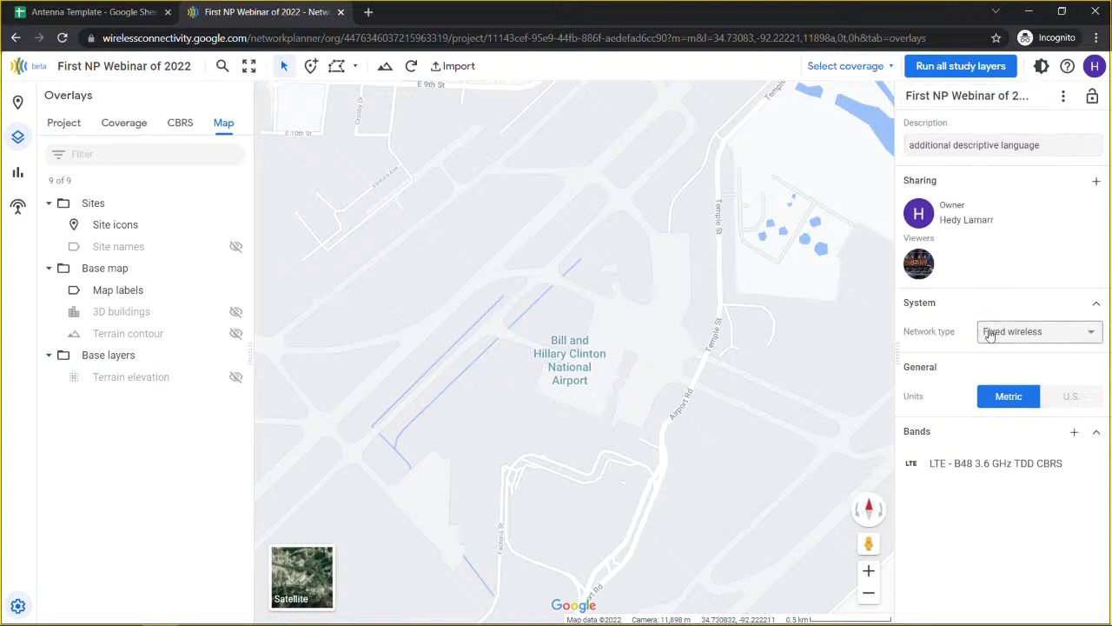
{"action": "left_click", "coordinate": [1020, 337]}
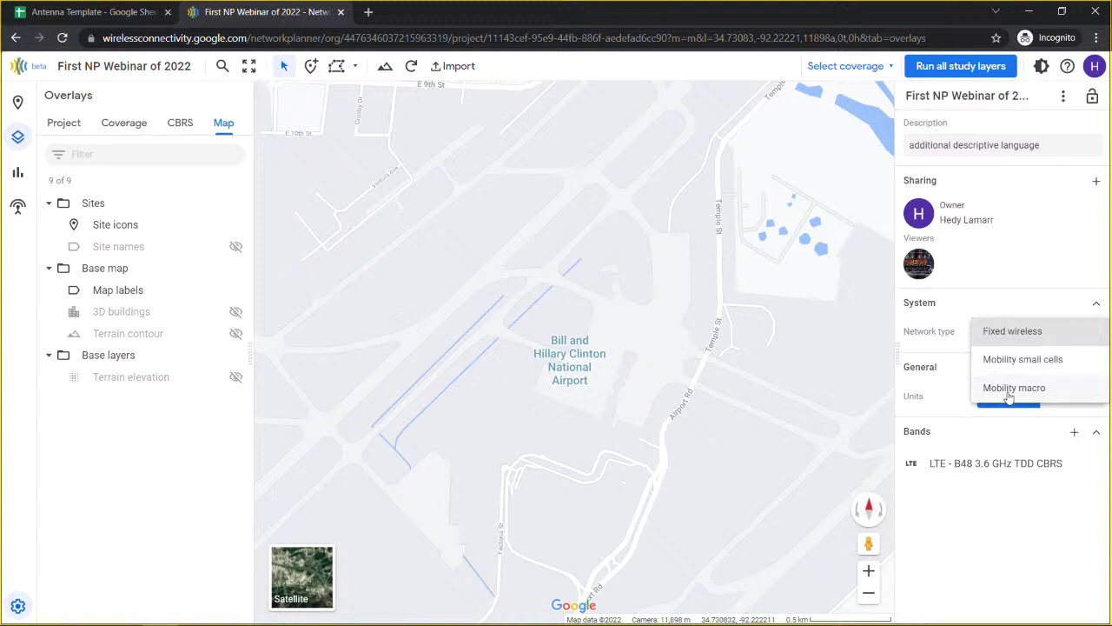
{"action": "left_click", "coordinate": [965, 337]}
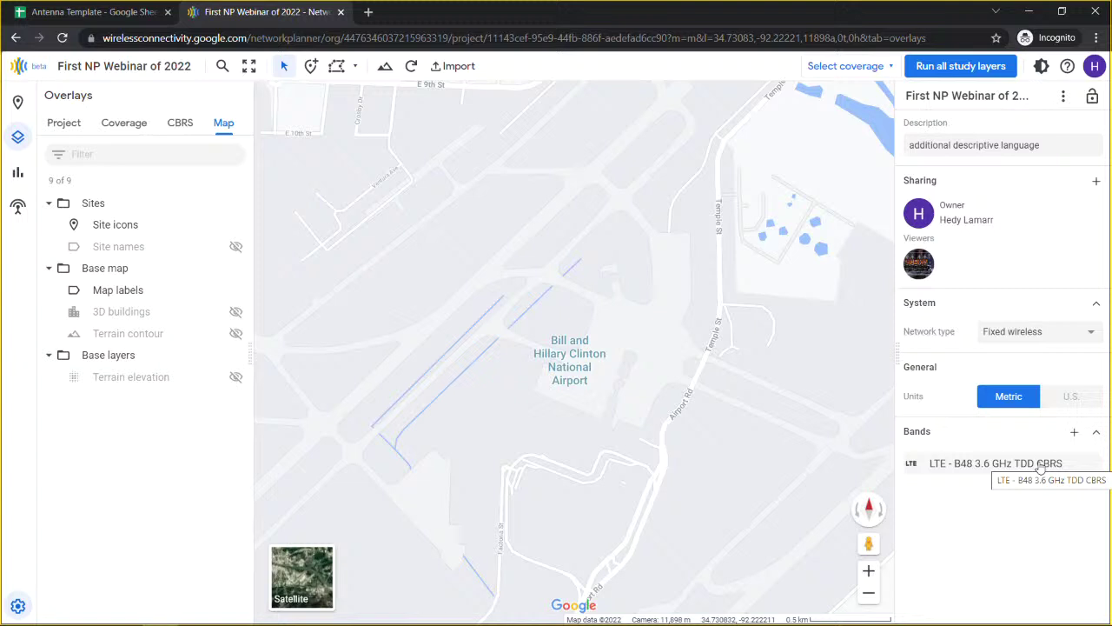
Step: Add a second band and set its frequency band to LTE B5 850 MHz
{"action": "left_click", "coordinate": [1075, 435]}
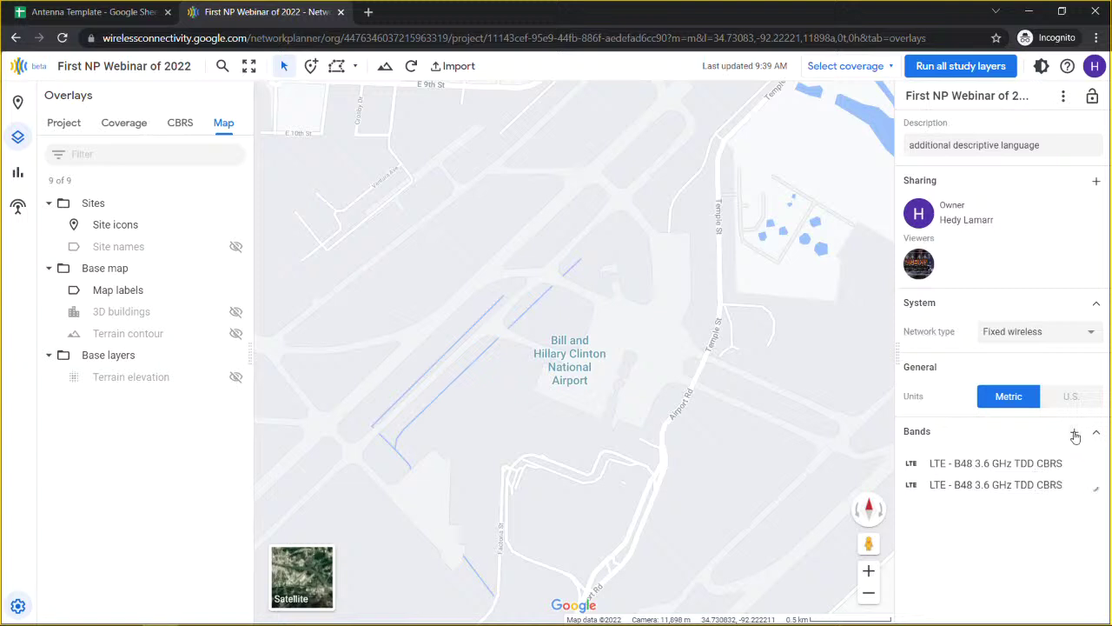
{"action": "left_click", "coordinate": [997, 491]}
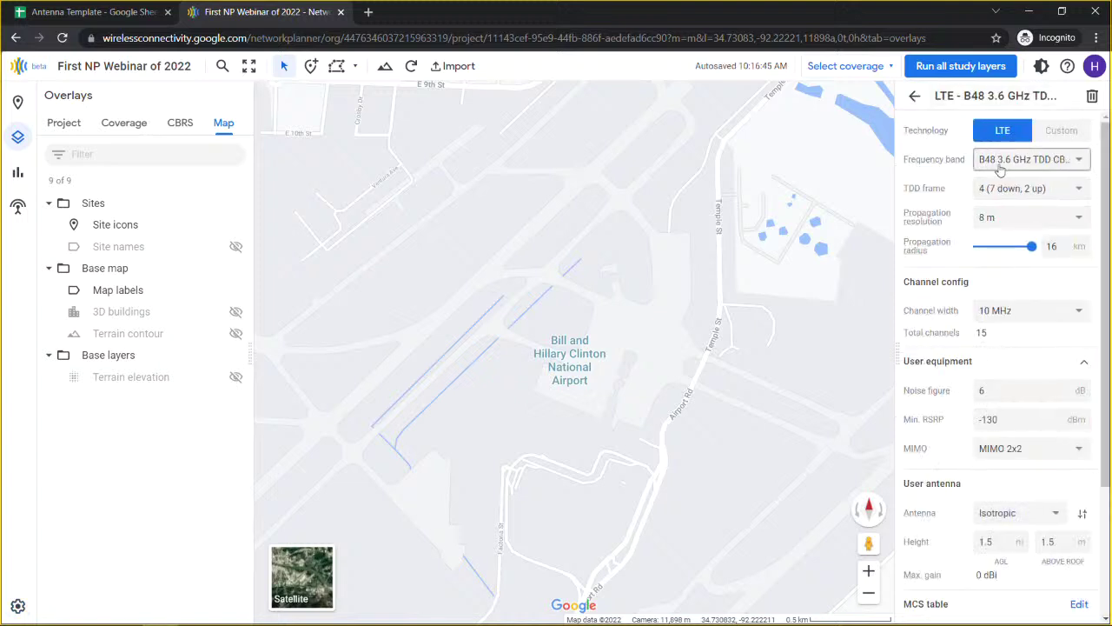
{"action": "left_click", "coordinate": [1003, 163]}
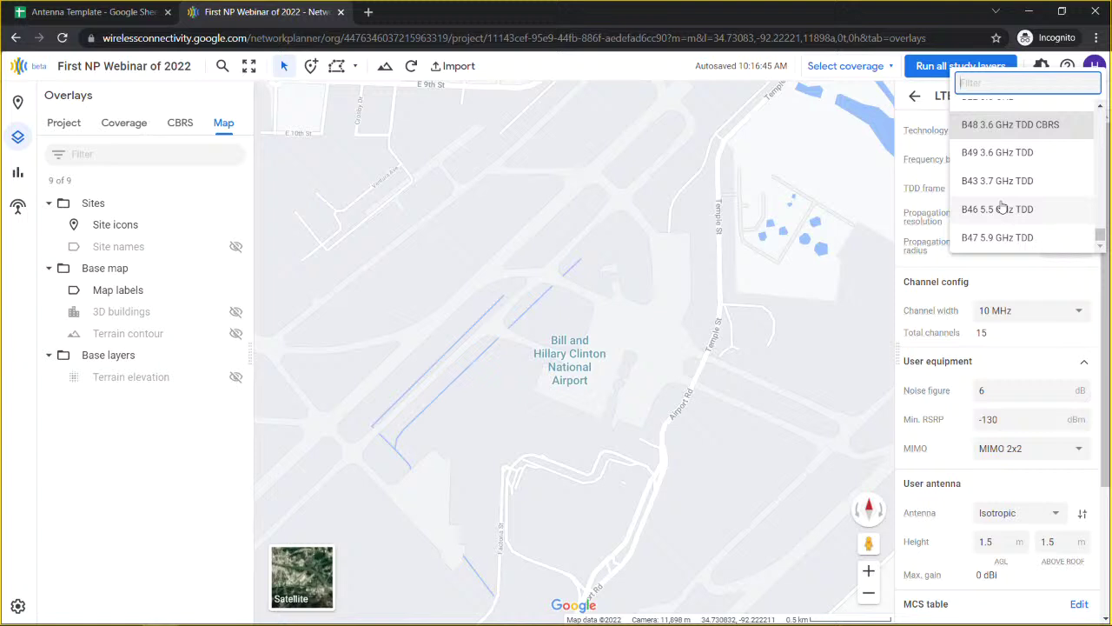
{"action": "scroll", "coordinate": [1001, 207], "scroll_direction": "up", "scroll_amount": 5}
{"action": "scroll", "coordinate": [1001, 207], "scroll_direction": "down", "scroll_amount": 1}
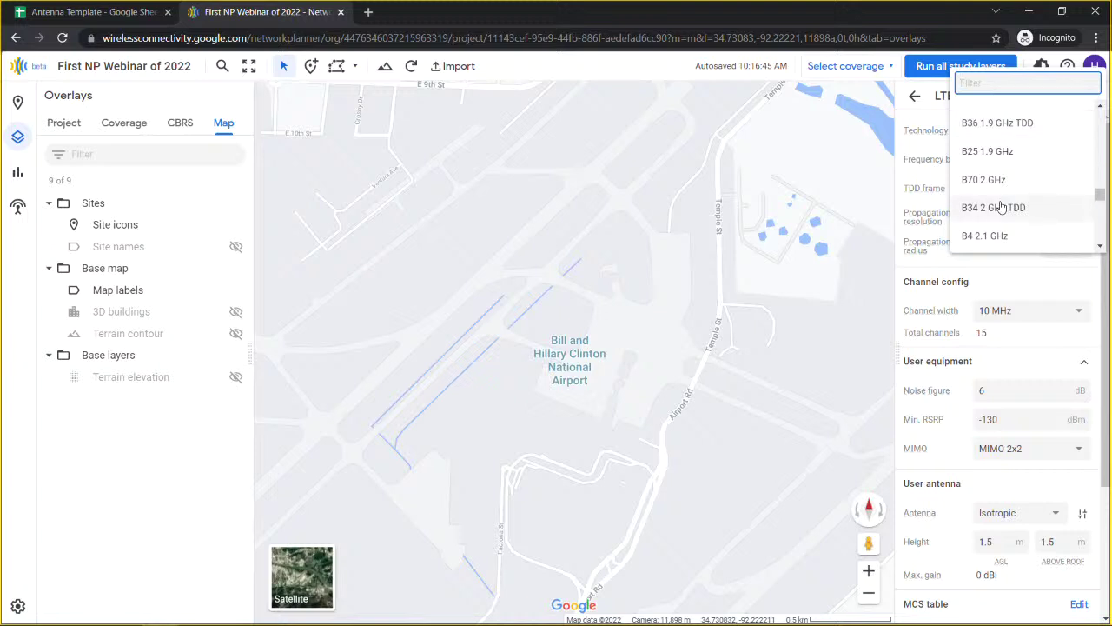
{"action": "scroll", "coordinate": [999, 196], "scroll_direction": "up", "scroll_amount": 5}
{"action": "scroll", "coordinate": [1000, 191], "scroll_direction": "up", "scroll_amount": 3}
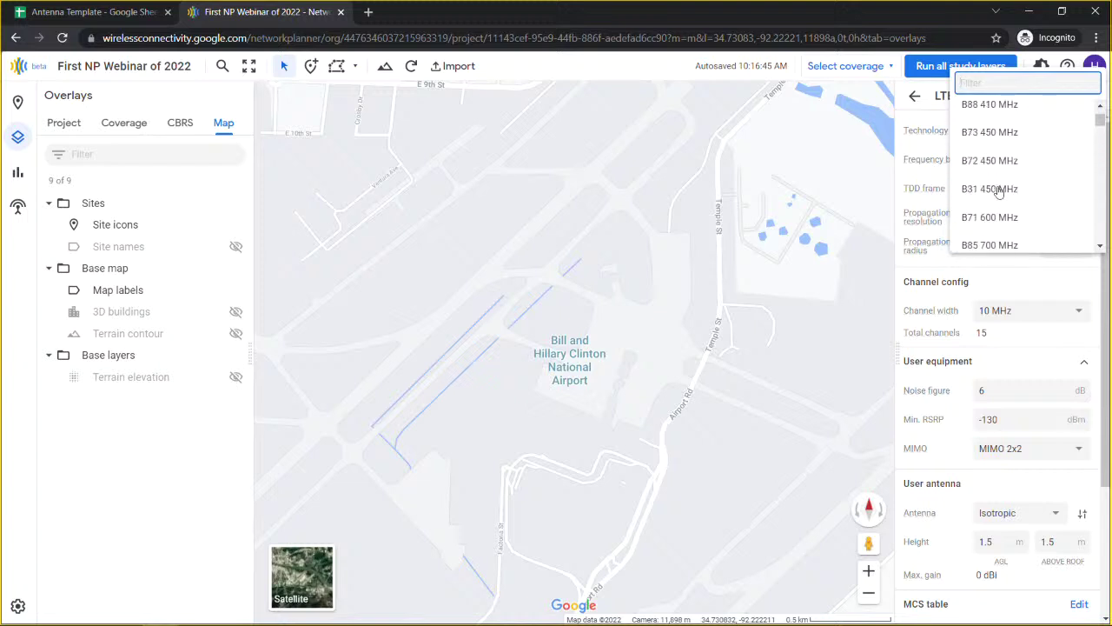
{"action": "scroll", "coordinate": [1000, 192], "scroll_direction": "down", "scroll_amount": 5}
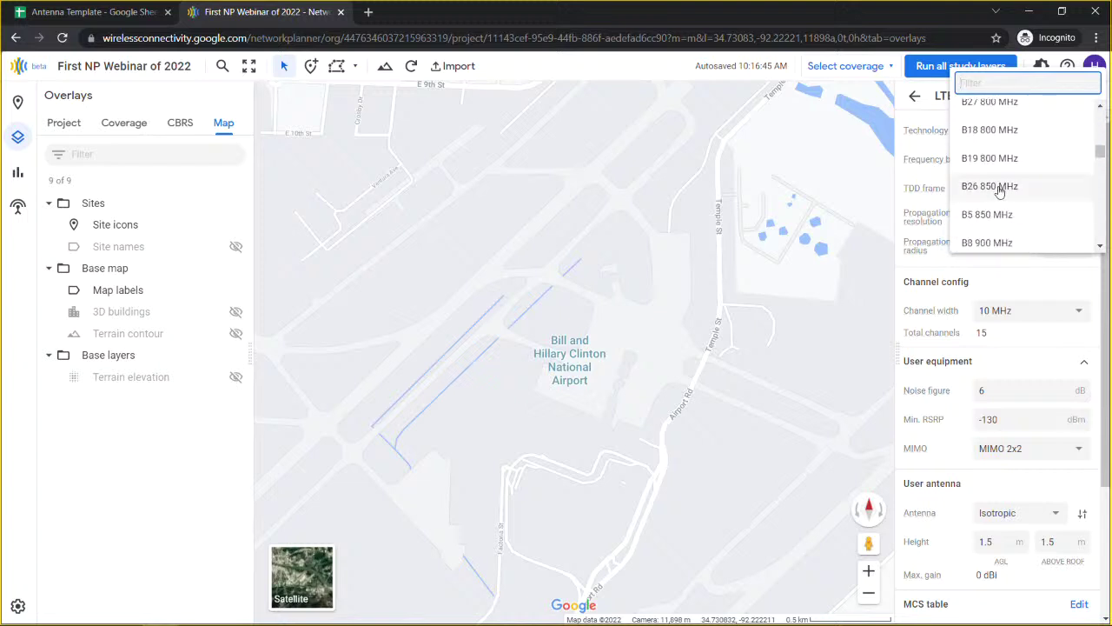
{"action": "left_click", "coordinate": [999, 217]}
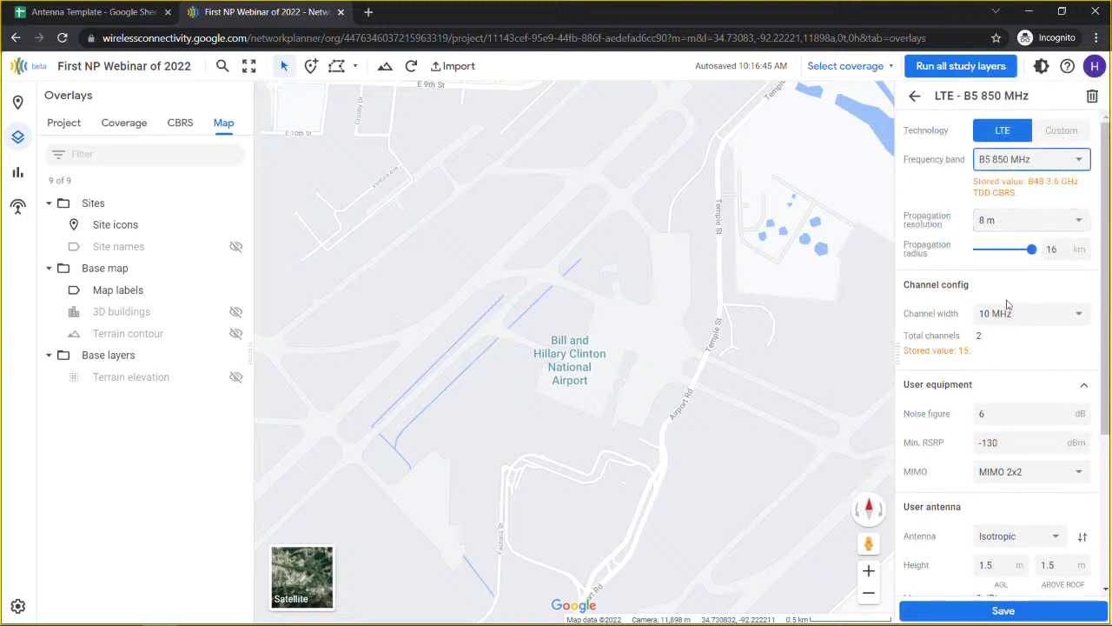
Step: Set the band's user antenna to Sector_65deg and save it
{"action": "scroll", "coordinate": [999, 348], "scroll_direction": "down", "scroll_amount": 3}
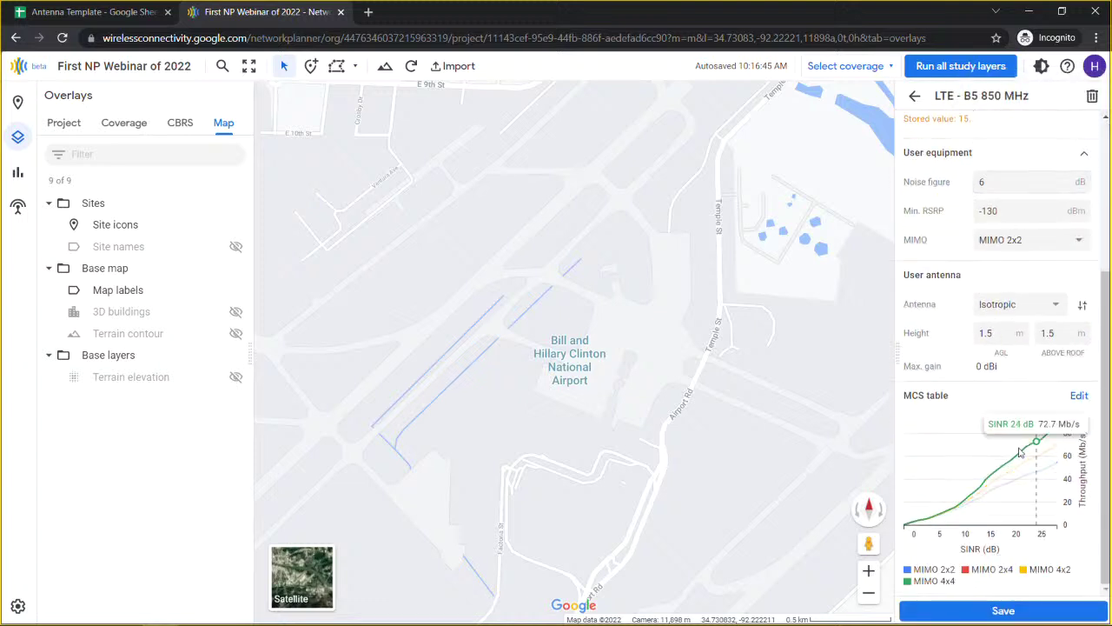
{"action": "scroll", "coordinate": [997, 299], "scroll_direction": "up", "scroll_amount": 1}
{"action": "scroll", "coordinate": [998, 300], "scroll_direction": "up", "scroll_amount": 2}
{"action": "scroll", "coordinate": [1012, 365], "scroll_direction": "down", "scroll_amount": 1}
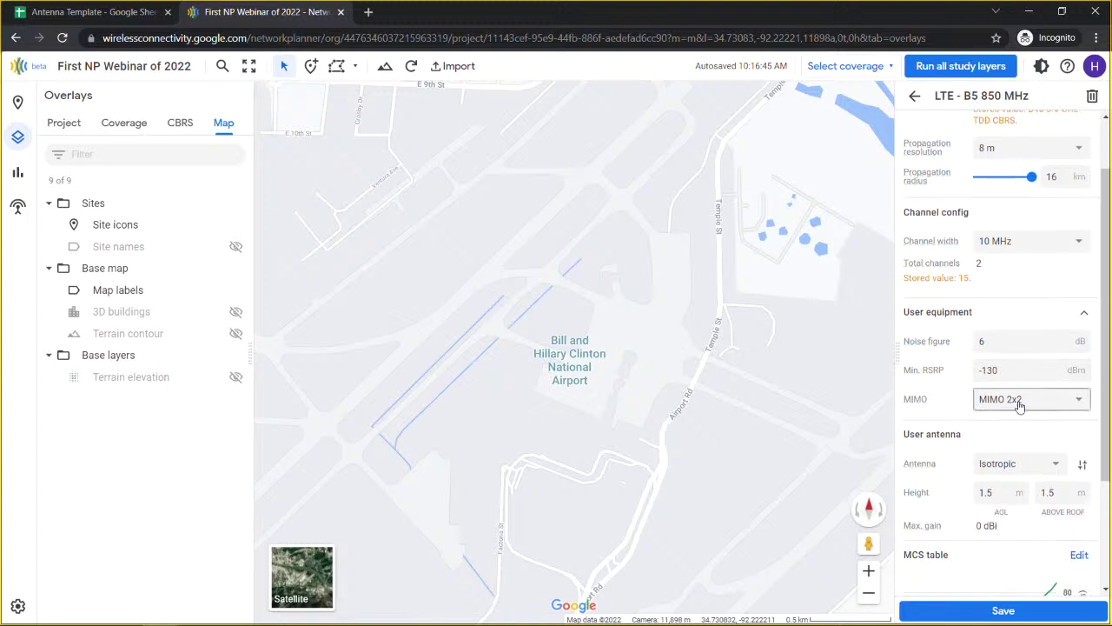
{"action": "left_click", "coordinate": [1017, 463]}
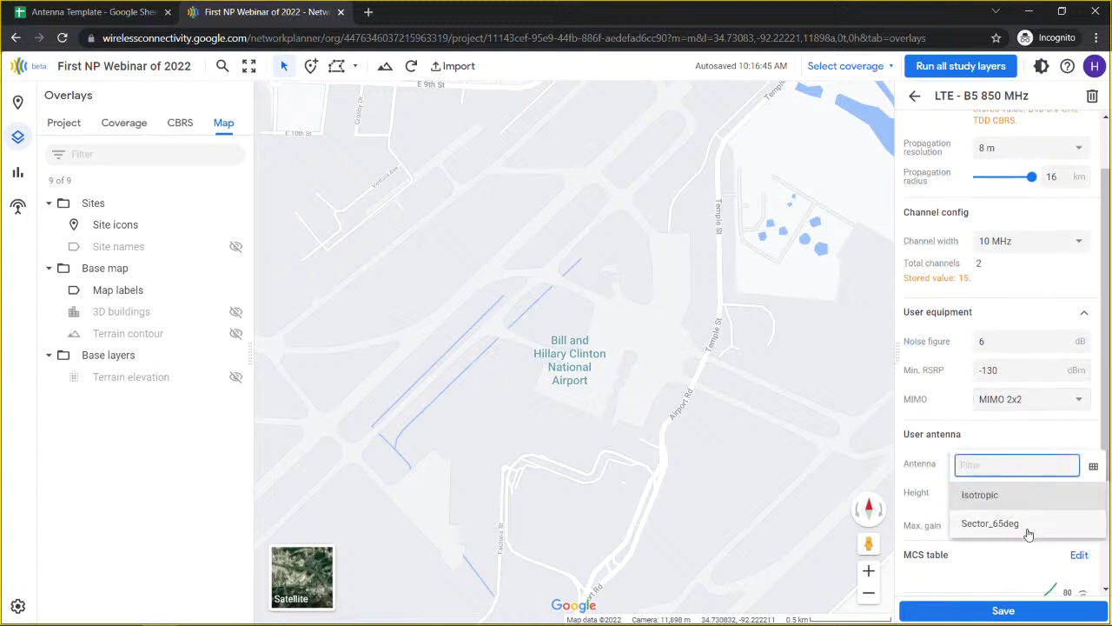
{"action": "left_click", "coordinate": [990, 523]}
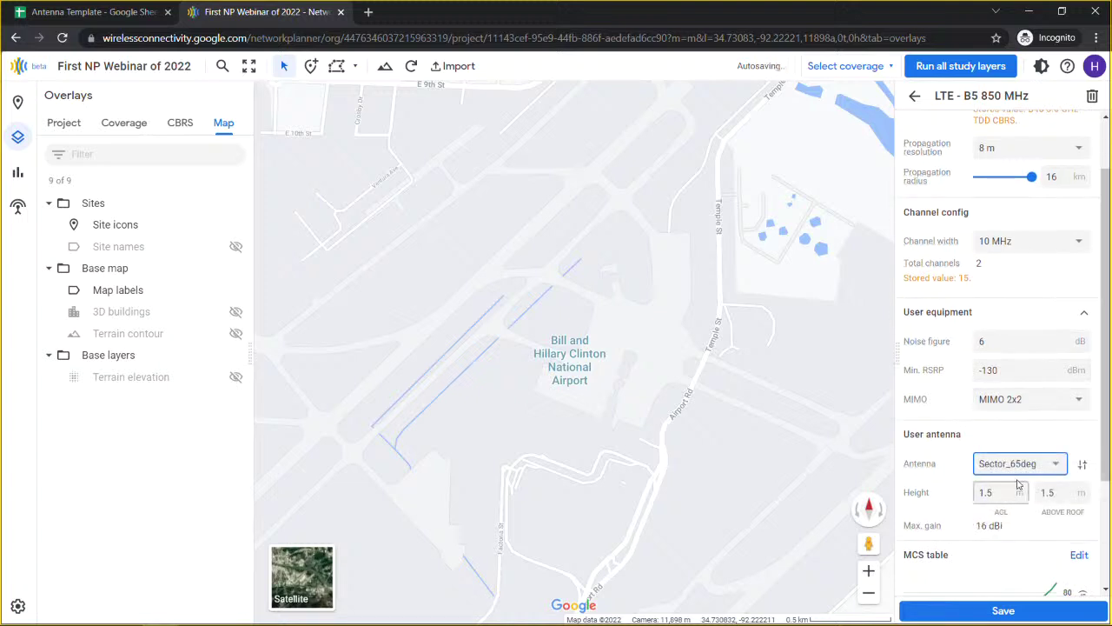
{"action": "scroll", "coordinate": [1006, 365], "scroll_direction": "up", "scroll_amount": 1}
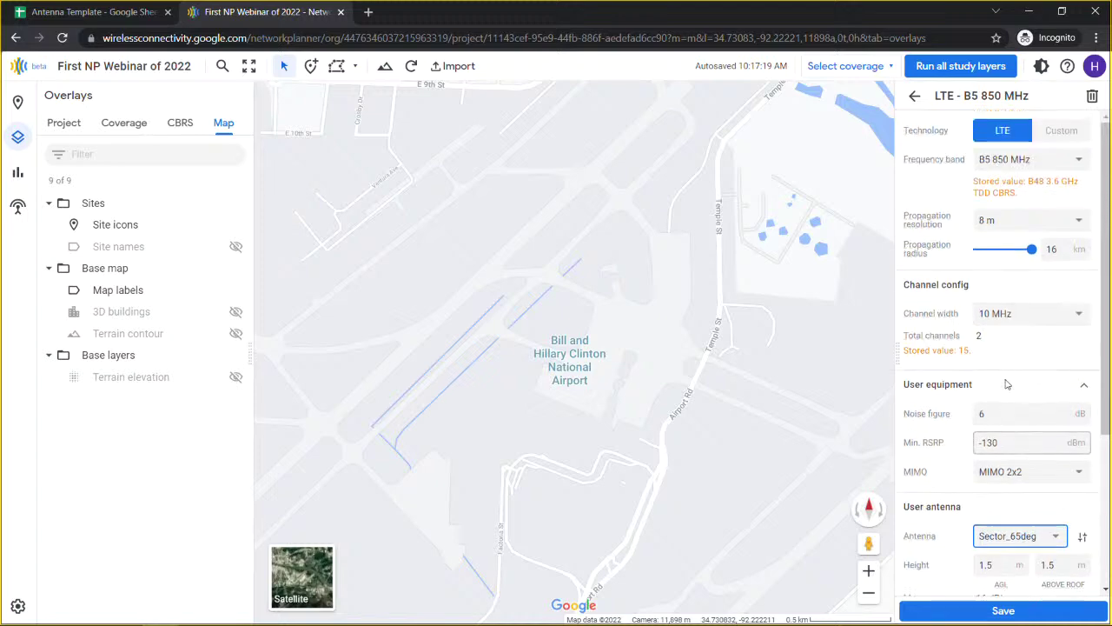
{"action": "left_click", "coordinate": [1027, 610]}
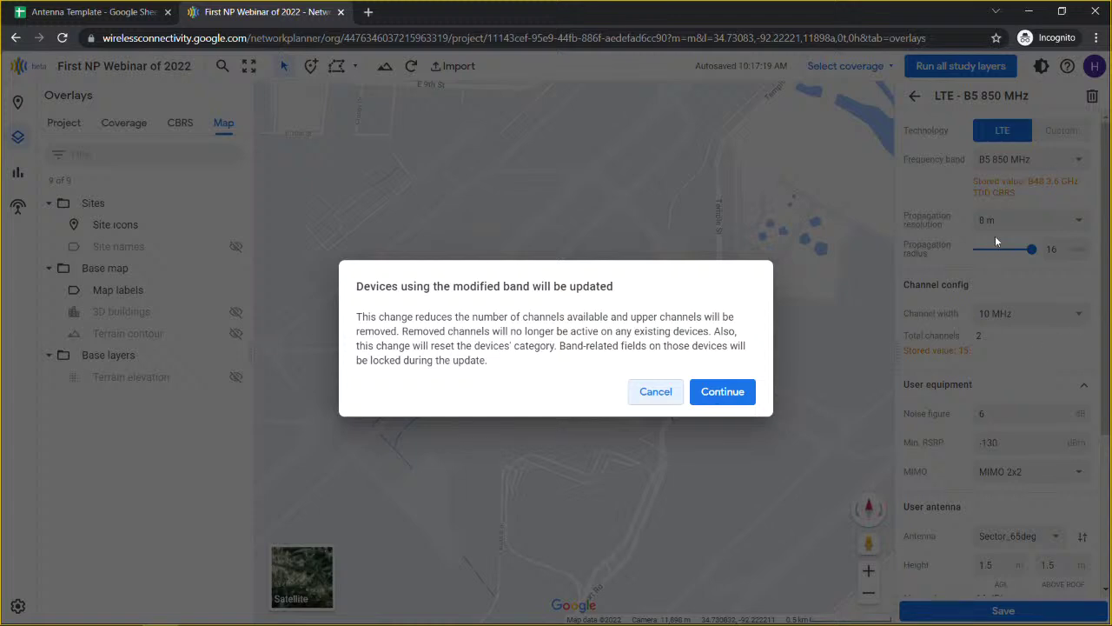
Step: Confirm updating devices that use the band and return to the project overview
{"action": "left_click", "coordinate": [715, 393]}
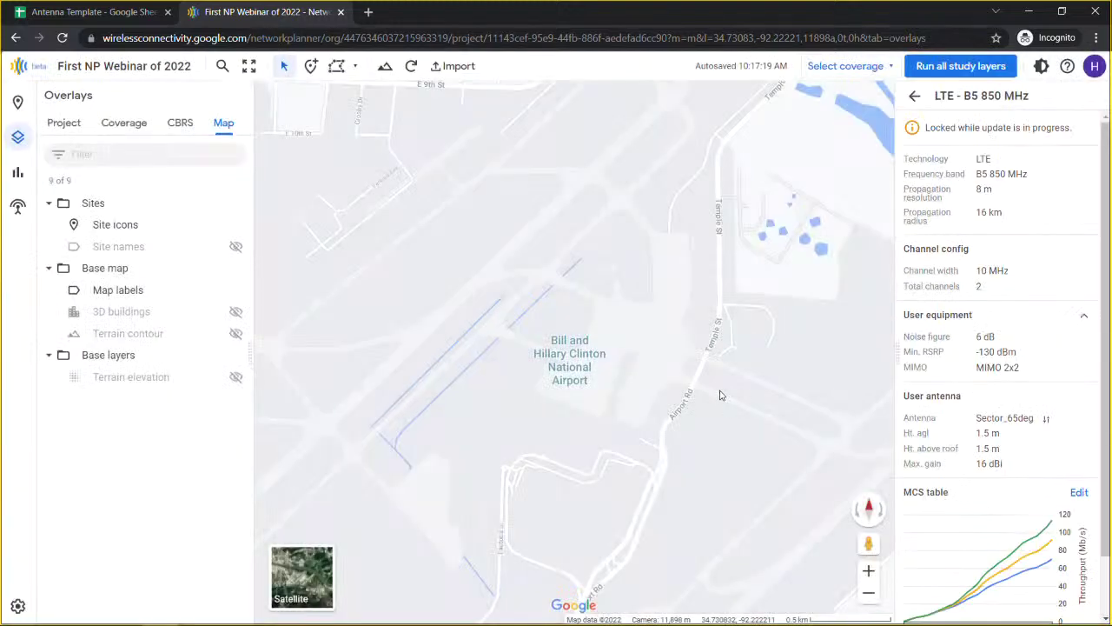
{"action": "left_click", "coordinate": [912, 100]}
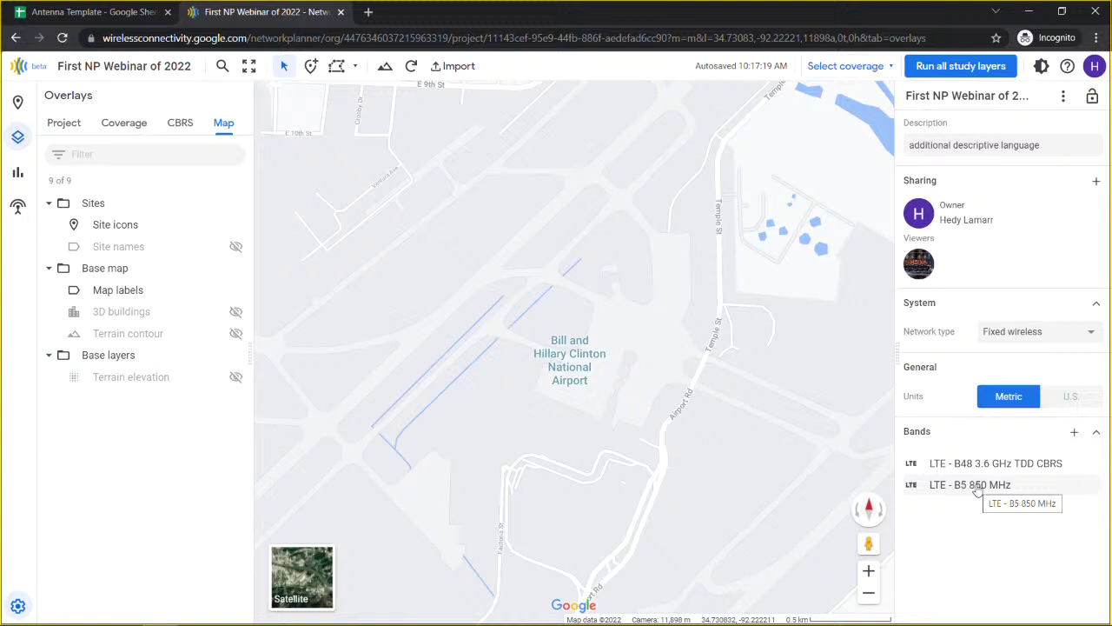
Step: Add a site at the airport spot on the map and rename it 'Airport Site'
{"action": "right_click", "coordinate": [622, 351]}
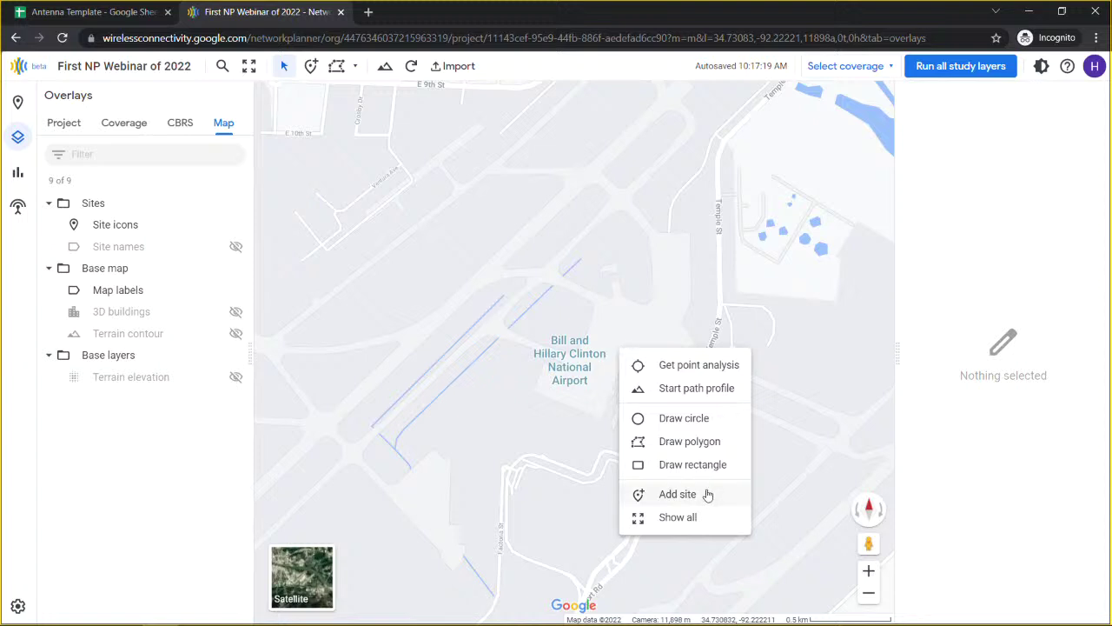
{"action": "left_click", "coordinate": [678, 493]}
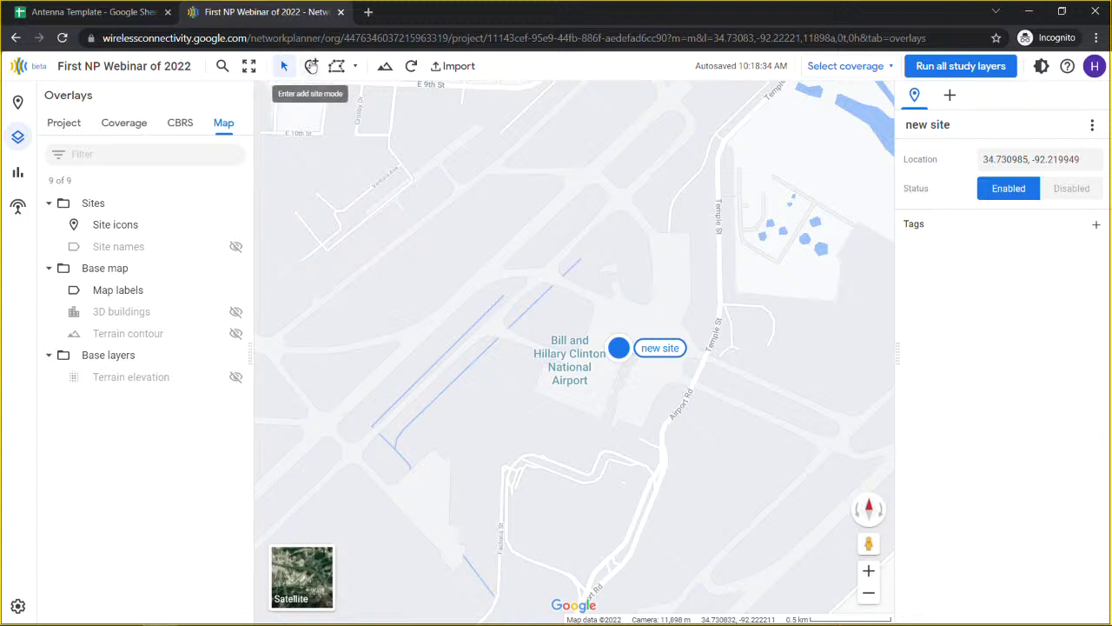
{"action": "left_click", "coordinate": [986, 126]}
{"action": "key", "text": "ctrl+a"}
{"action": "type", "text": "Airport"}
{"action": "key", "text": "BackSpace"}
{"action": "key", "text": "BackSpace"}
{"action": "type", "text": "rt "}
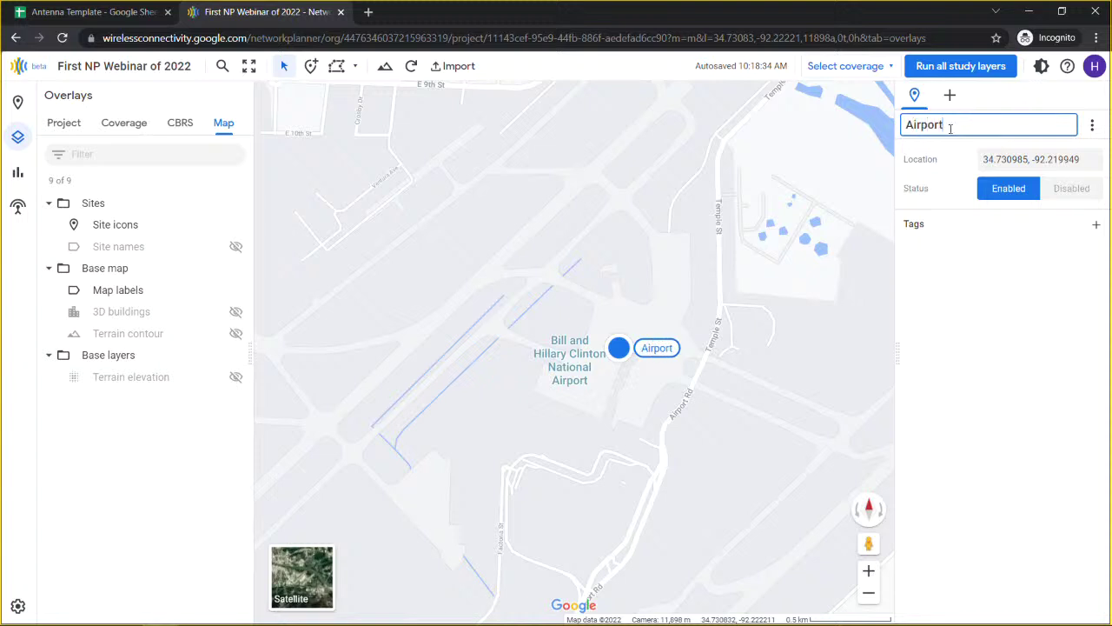
{"action": "type", "text": "Site"}
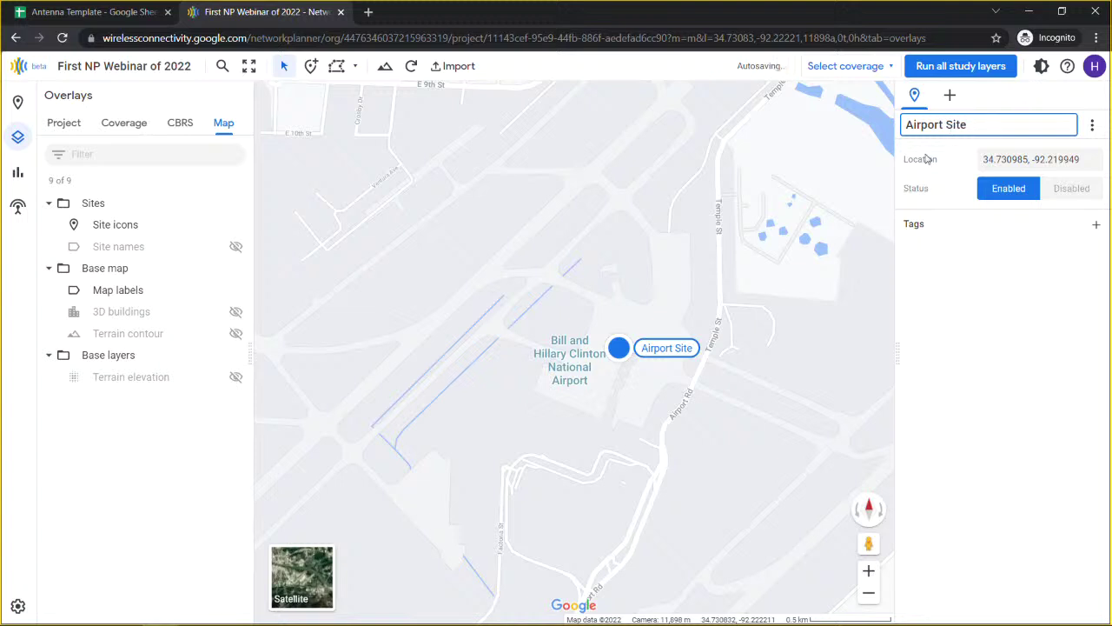
{"action": "key", "text": "Return"}
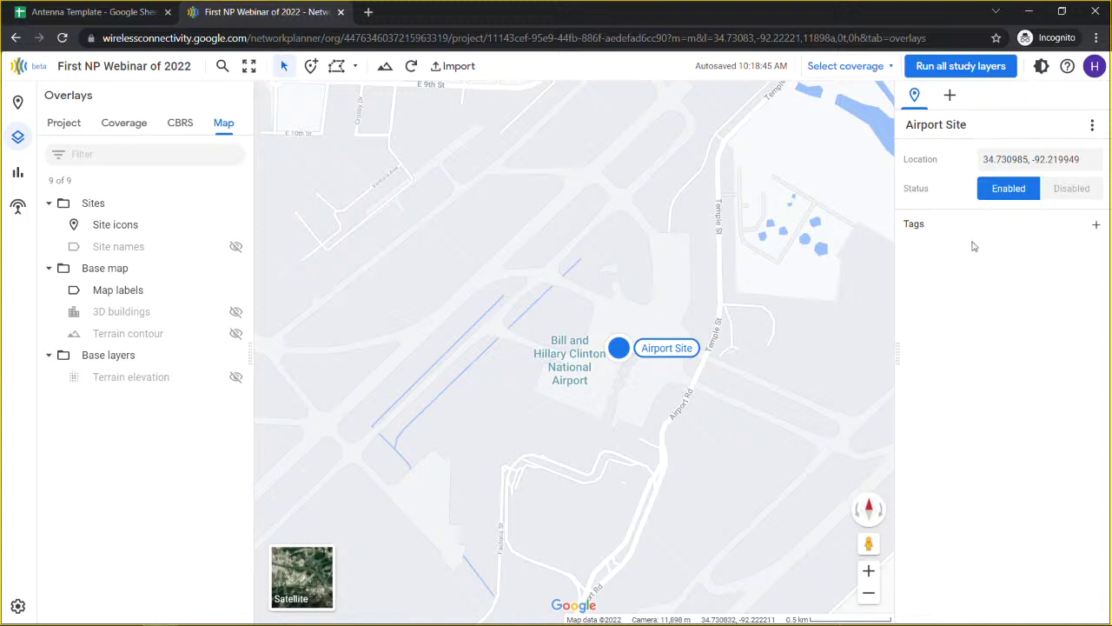
{"action": "mouse_move", "coordinate": [970, 192]}
Step: Add a device to Airport Site named 'Fast eNodeB' with 27 dBm max transmit power
{"action": "left_click", "coordinate": [949, 98]}
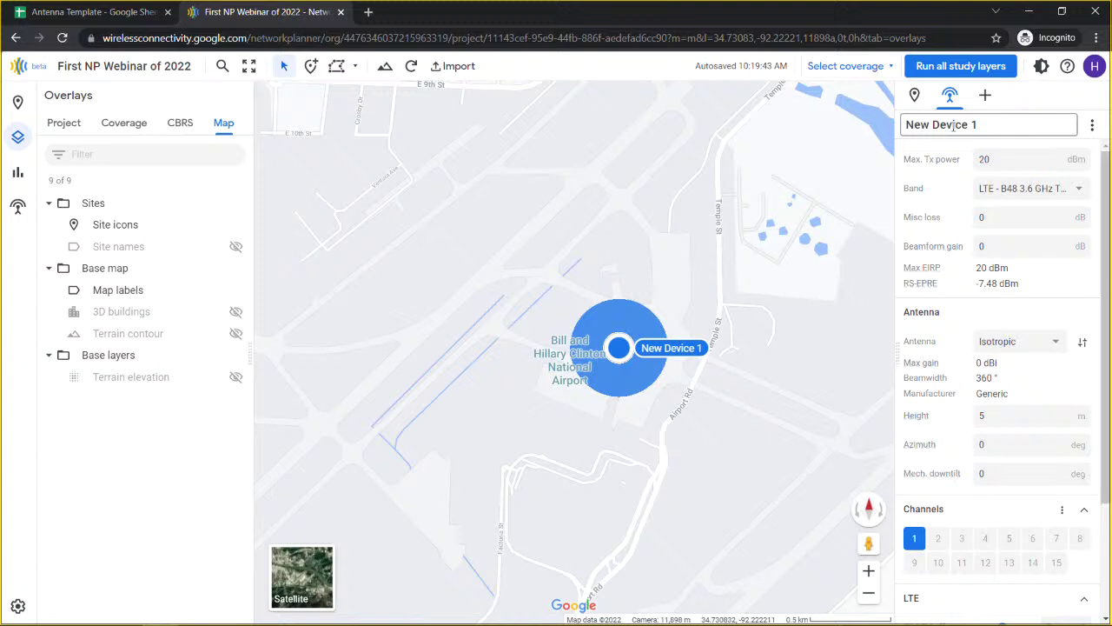
{"action": "left_click_drag", "start_coordinate": [985, 124], "coordinate": [903, 124]}
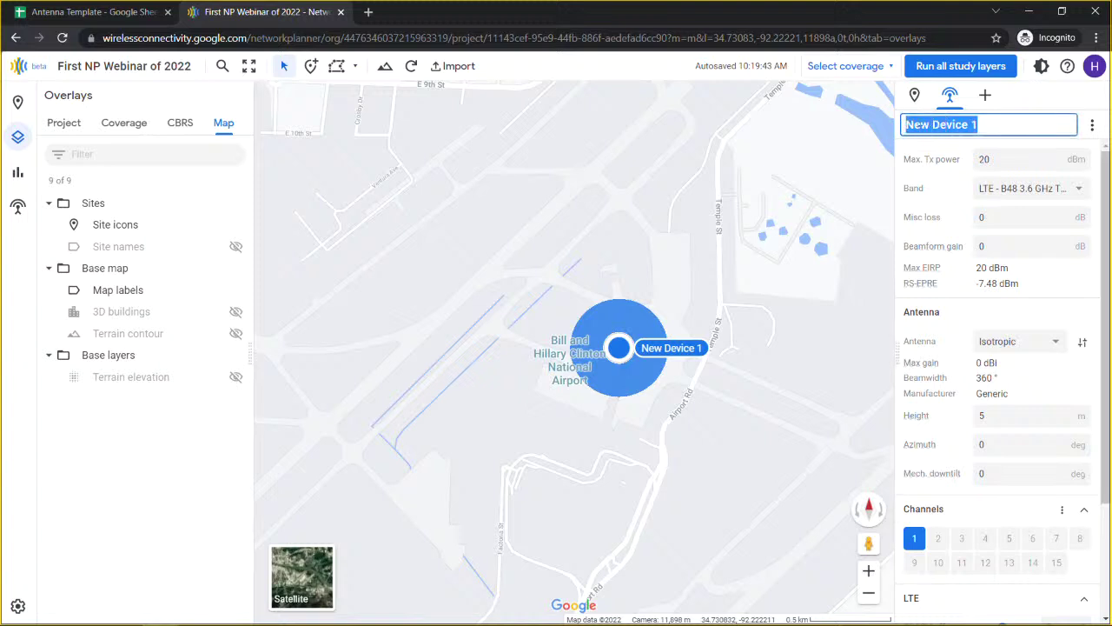
{"action": "type", "text": "Fast eNodeB"}
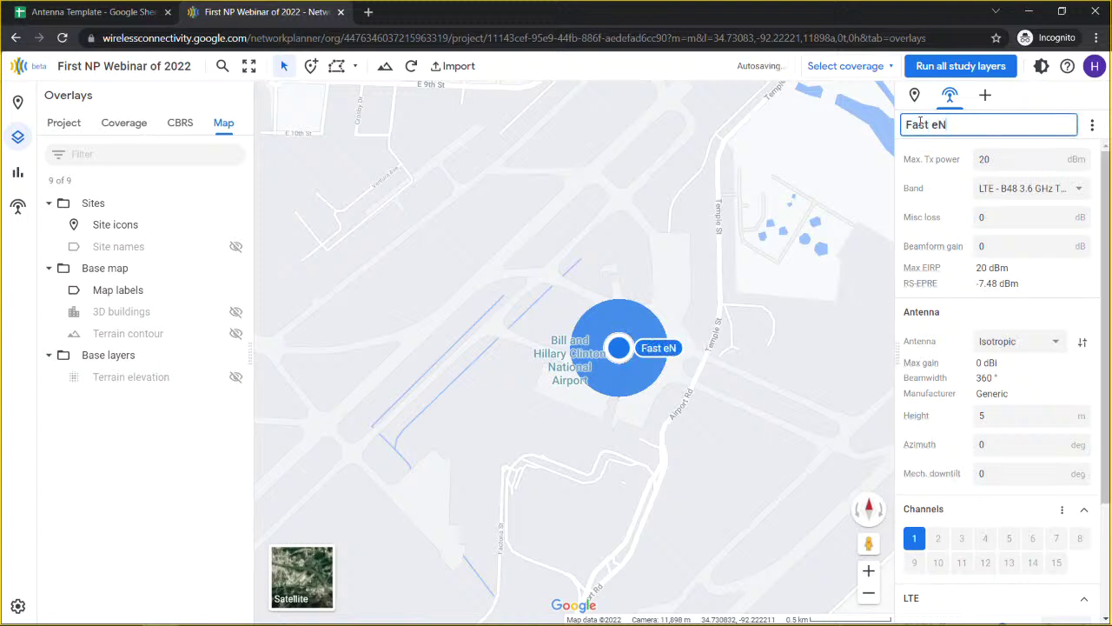
{"action": "left_click", "coordinate": [1006, 161]}
{"action": "key", "text": "BackSpace"}
{"action": "type", "text": "7"}
{"action": "key", "text": "Tab"}
{"action": "key", "text": "Tab"}
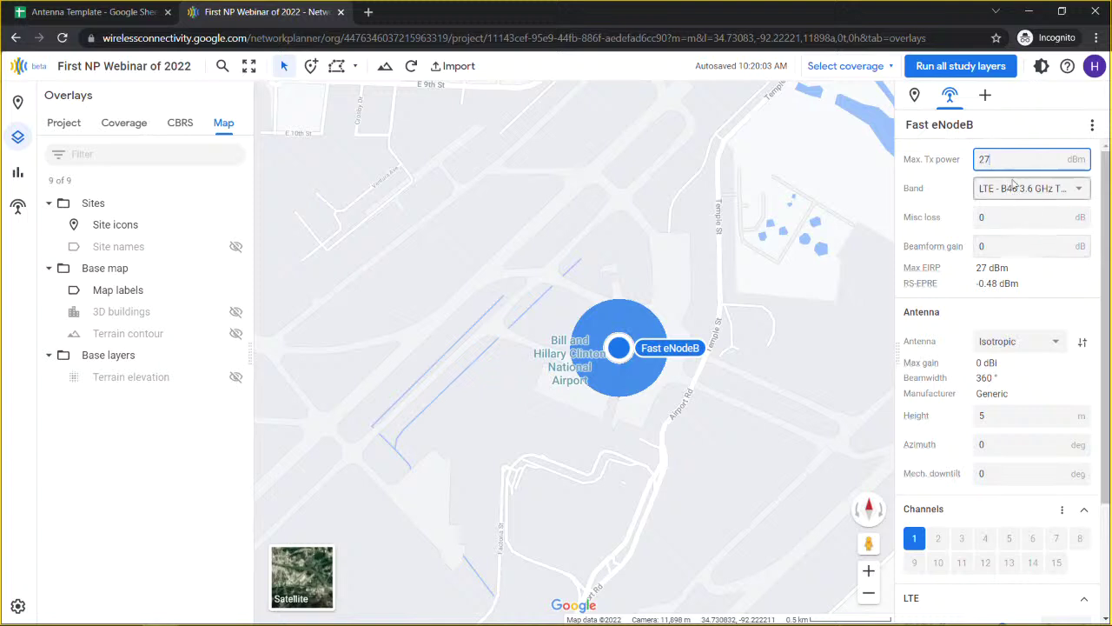
Step: Give Fast eNodeB the LTE B48 CBRS band and a Sector_65deg antenna at 90° azimuth
{"action": "left_click", "coordinate": [1024, 191]}
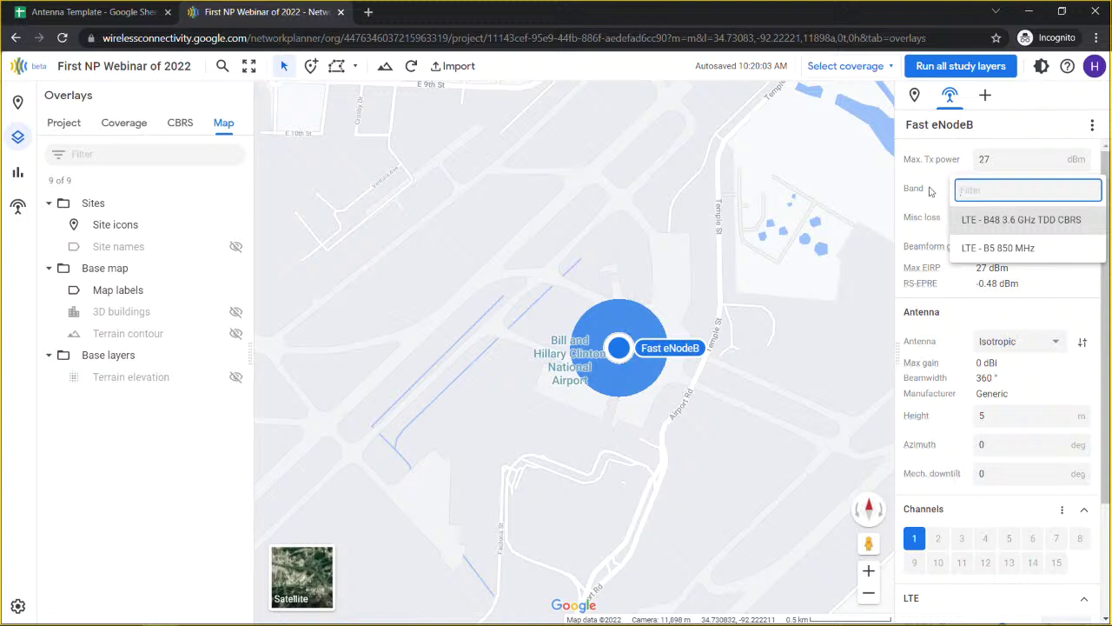
{"action": "key", "text": "Return"}
{"action": "left_click", "coordinate": [999, 219]}
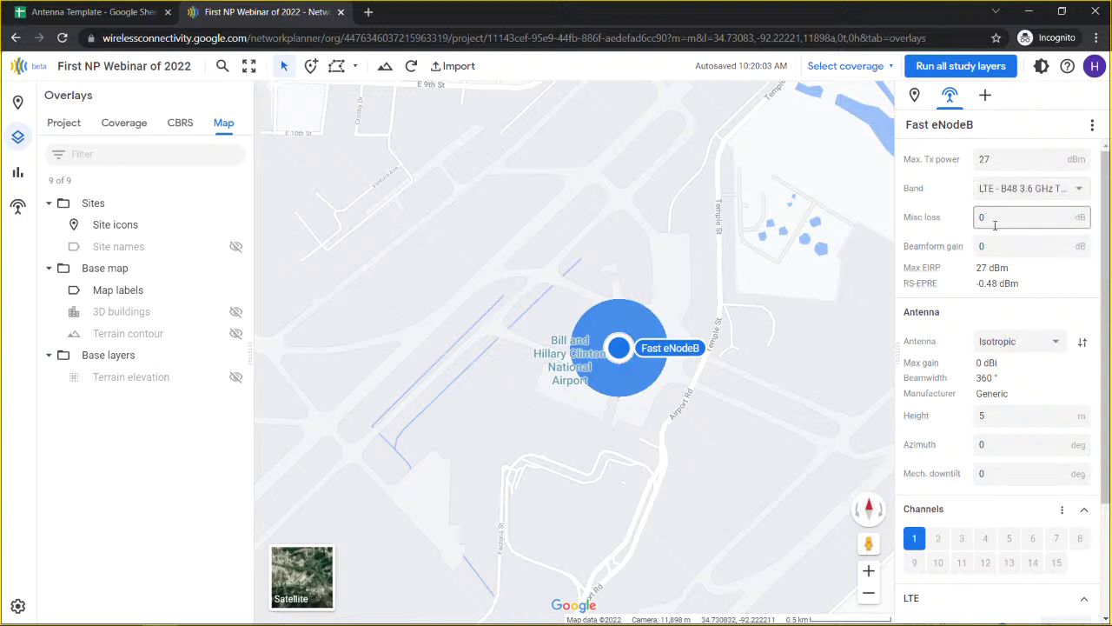
{"action": "left_click", "coordinate": [1032, 342]}
{"action": "left_click", "coordinate": [1028, 400]}
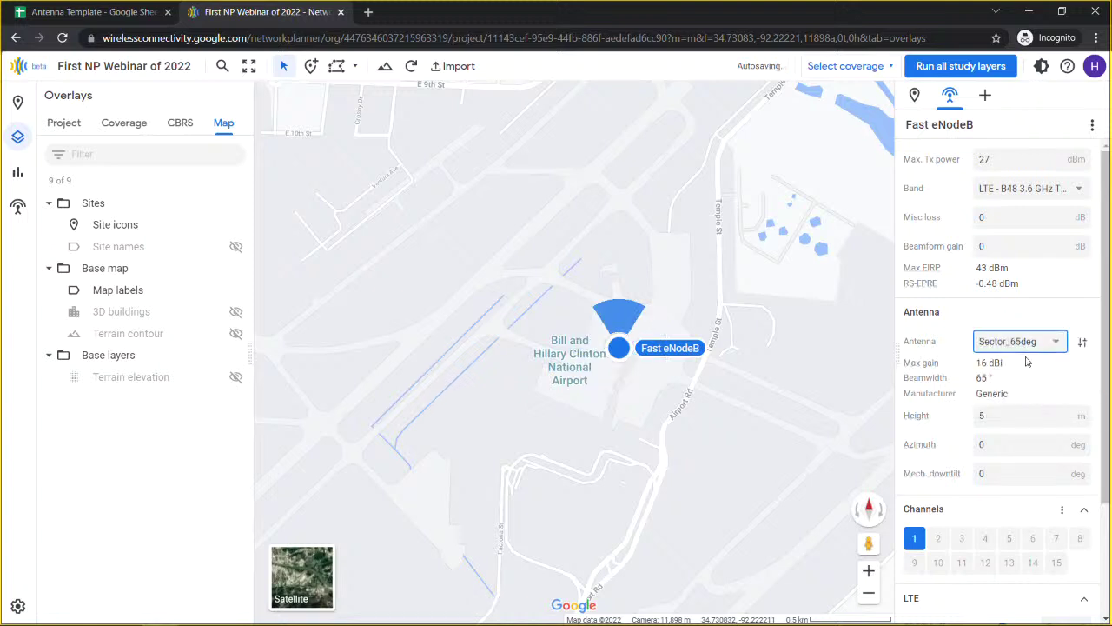
{"action": "scroll", "coordinate": [993, 372], "scroll_direction": "down", "scroll_amount": 1}
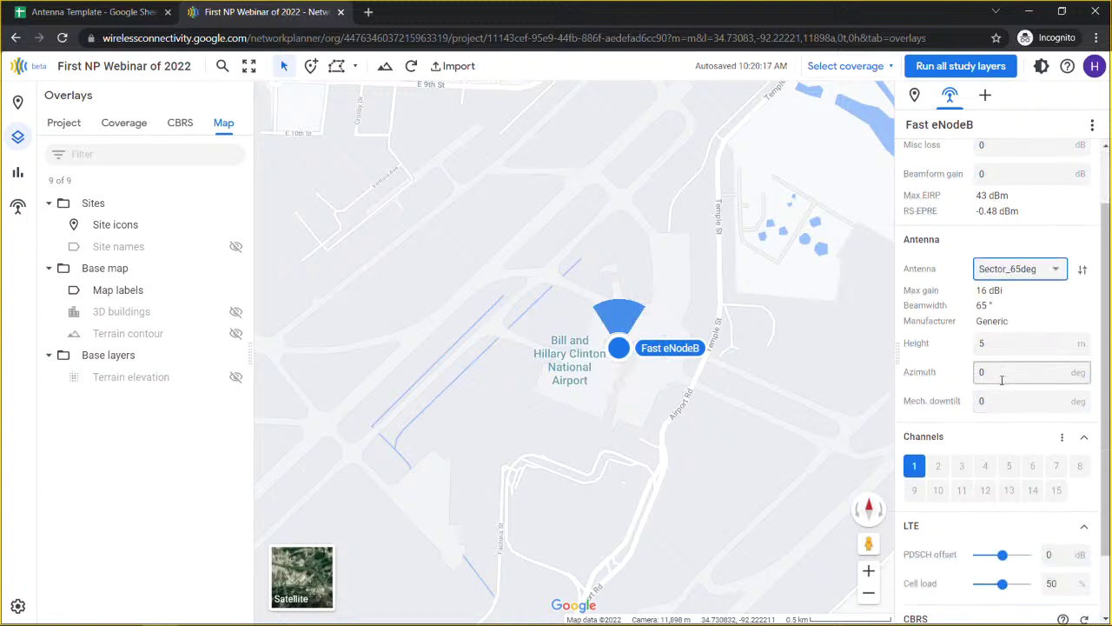
{"action": "left_click", "coordinate": [997, 372]}
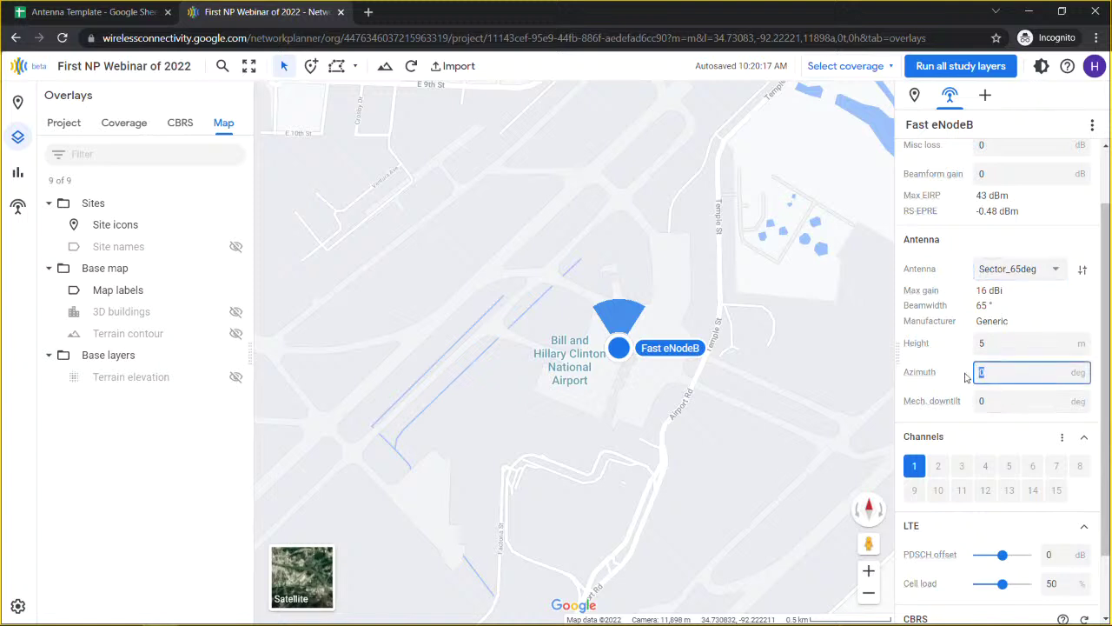
{"action": "type", "text": "90"}
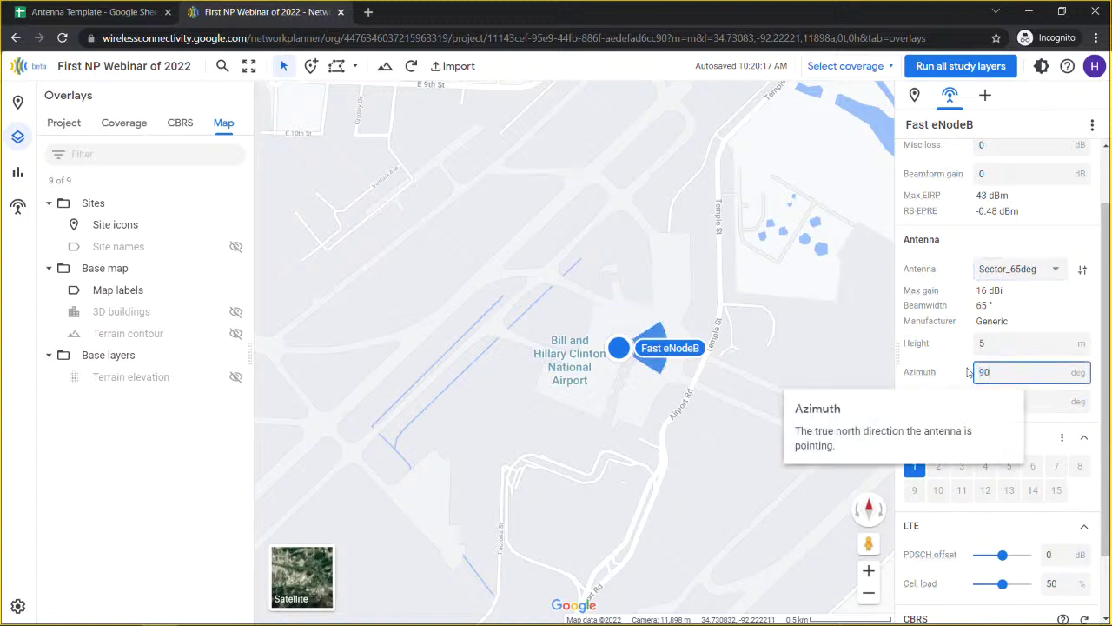
{"action": "left_click", "coordinate": [694, 370]}
Step: Select the Airport Site marker on the map to show its details
{"action": "left_click", "coordinate": [635, 349]}
{"action": "left_click", "coordinate": [633, 347]}
{"action": "left_click", "coordinate": [630, 350]}
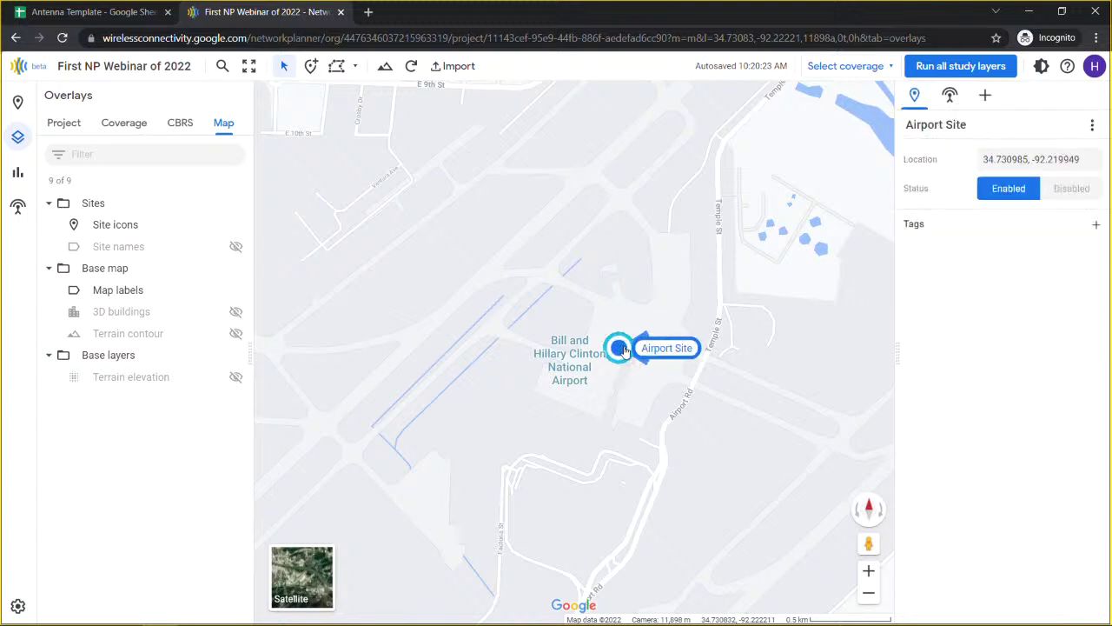
Step: Set the Fast eNodeB sector's azimuth to 91° by dragging its wedge
{"action": "left_click", "coordinate": [630, 350]}
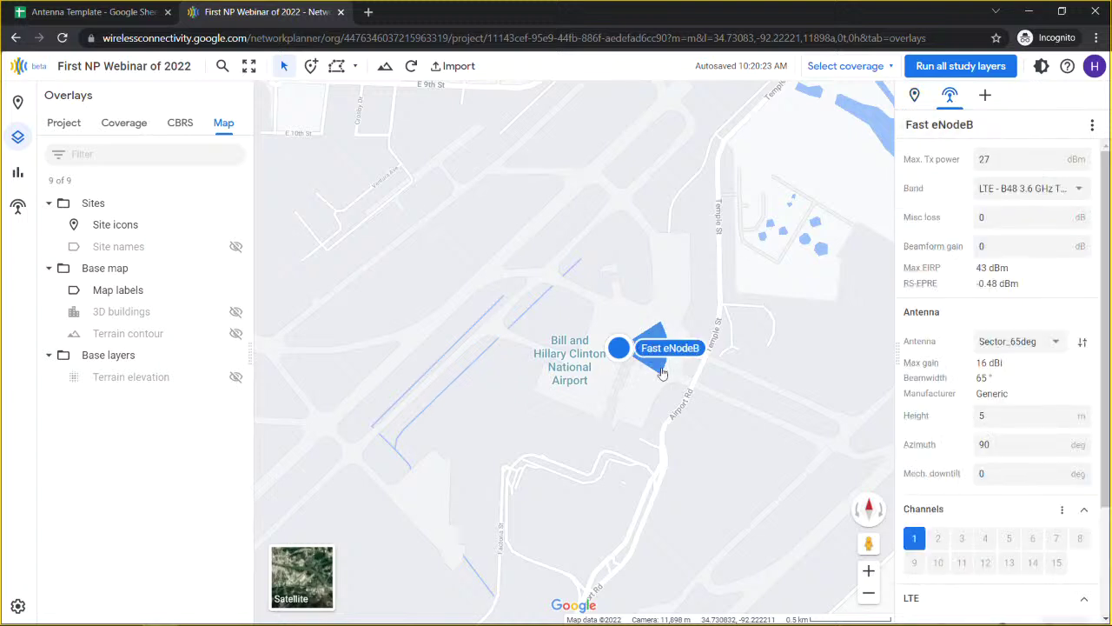
{"action": "left_click_drag", "start_coordinate": [650, 347], "coordinate": [676, 348]}
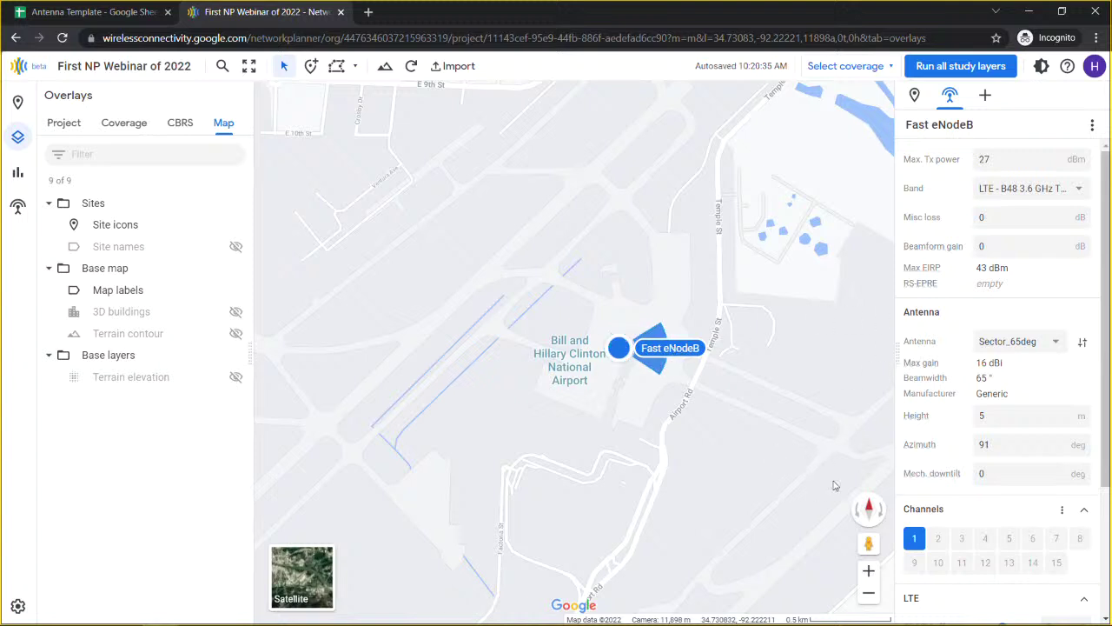
{"action": "scroll", "coordinate": [970, 391], "scroll_direction": "down", "scroll_amount": 2}
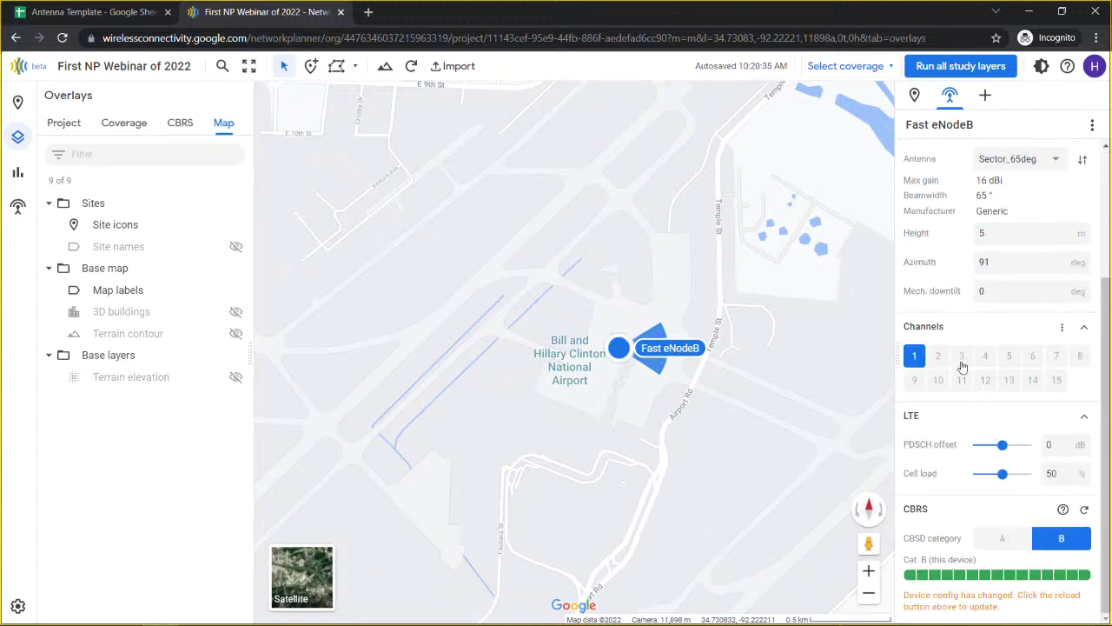
Step: Check the mechanical downtilt and cell load help, then bring up the Fast eNodeB device options
{"action": "left_click", "coordinate": [1008, 293]}
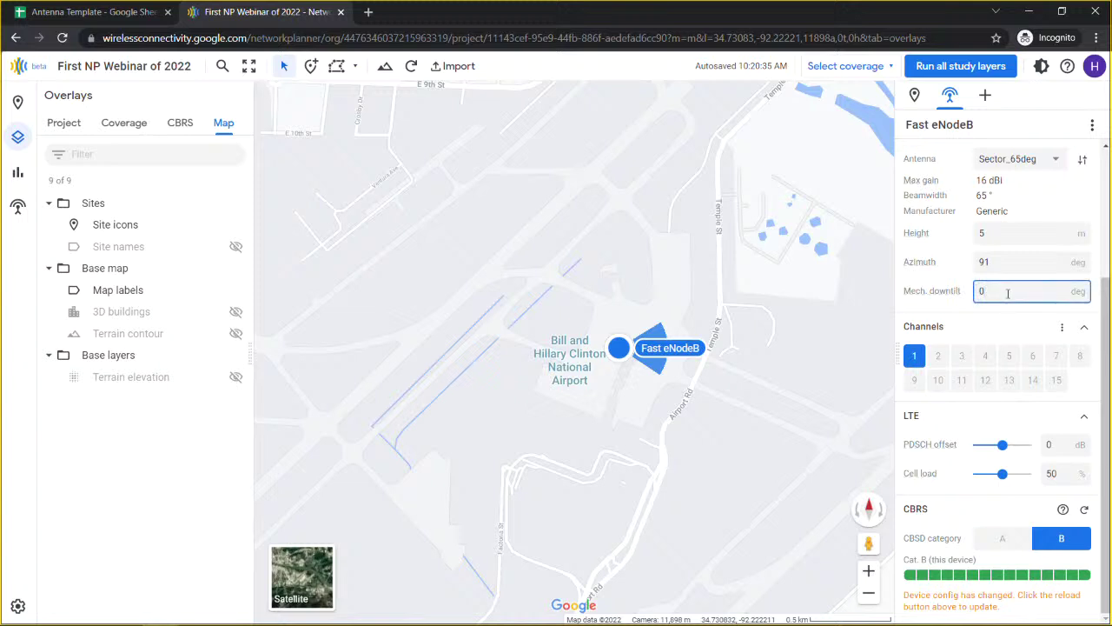
{"action": "mouse_move", "coordinate": [941, 293]}
{"action": "left_click", "coordinate": [950, 472]}
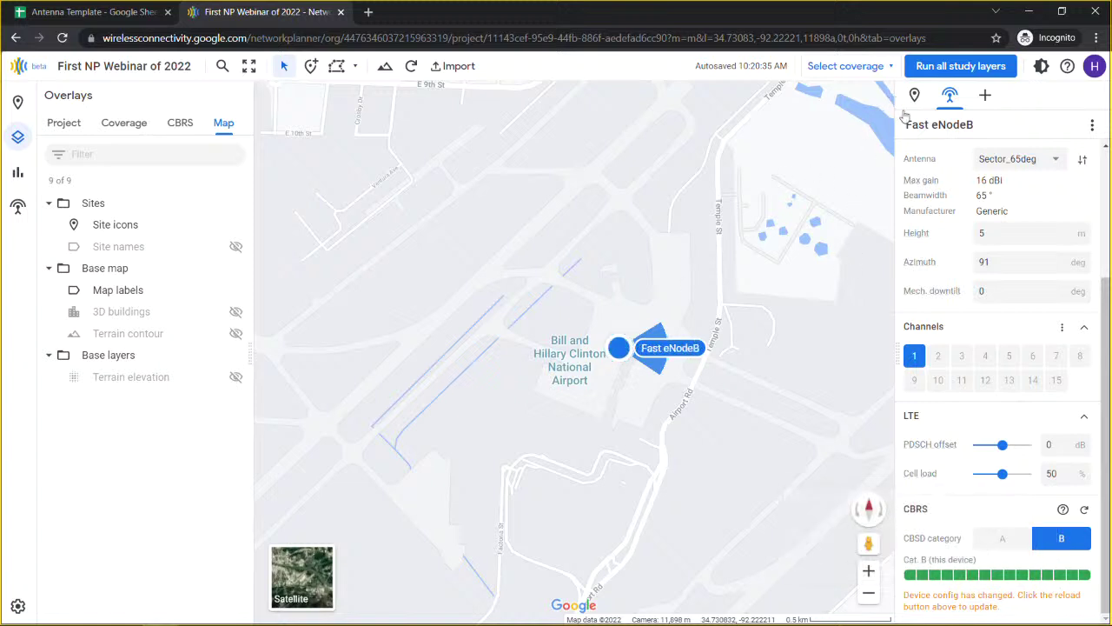
{"action": "left_click", "coordinate": [1093, 125]}
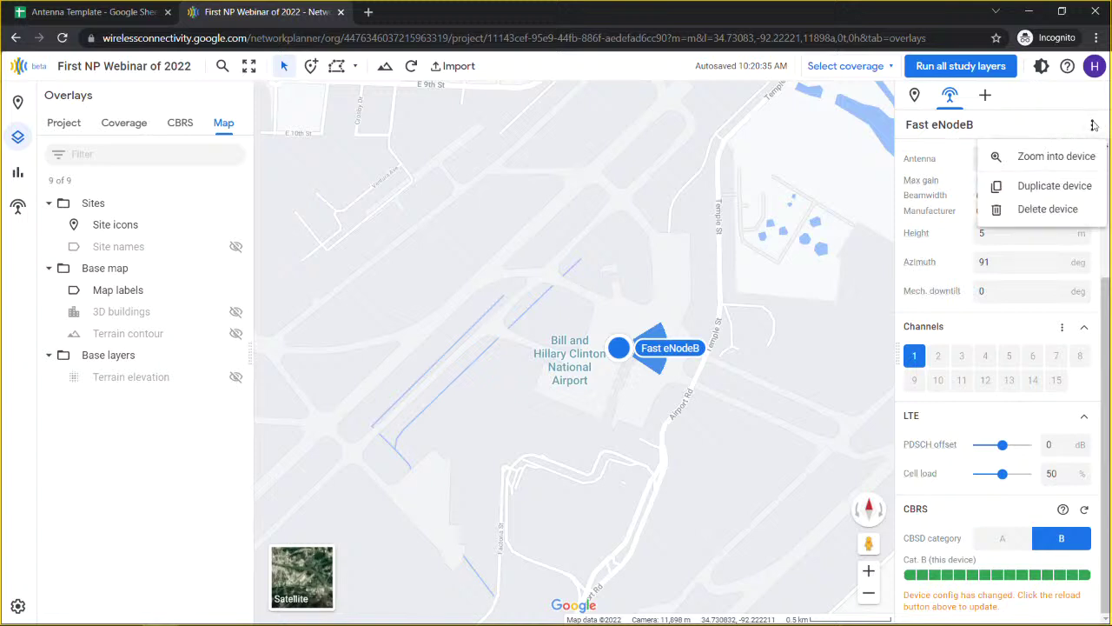
Step: Duplicate Fast eNodeB and set the copy's azimuth to 270°
{"action": "left_click", "coordinate": [1053, 185]}
{"action": "left_click", "coordinate": [1010, 296]}
{"action": "left_click_drag", "start_coordinate": [1007, 294], "coordinate": [975, 297]}
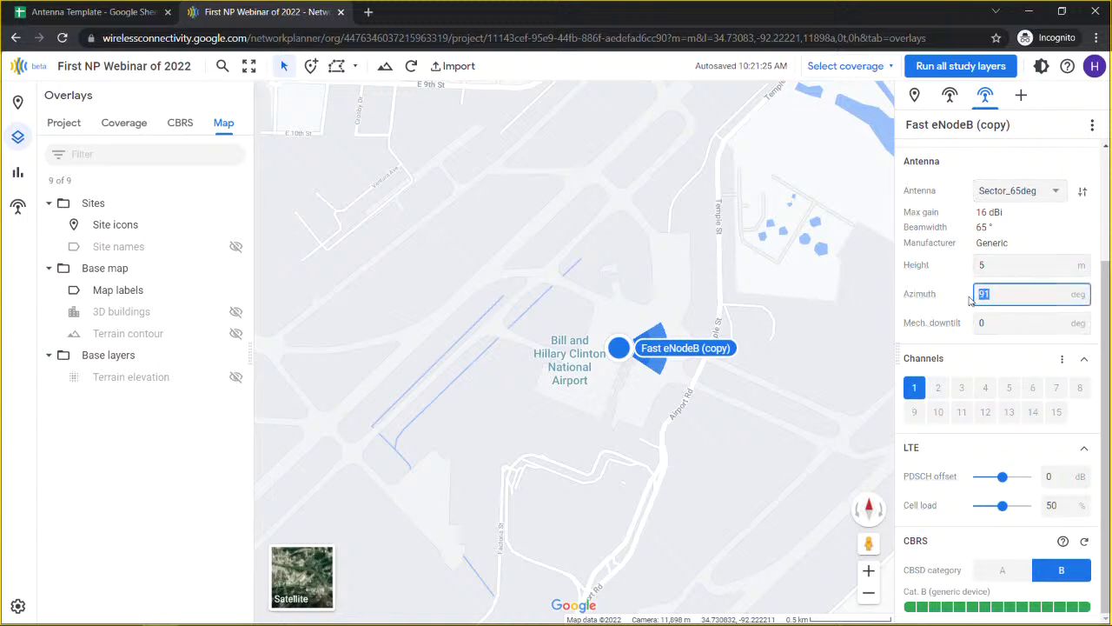
{"action": "type", "text": "2709"}
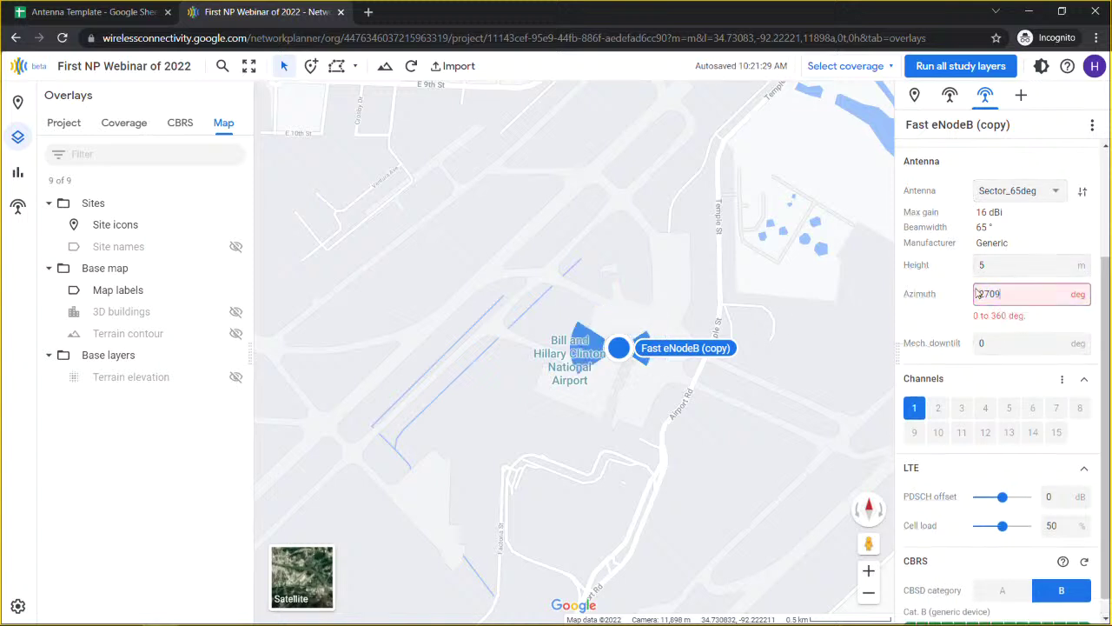
{"action": "key", "text": "BackSpace"}
{"action": "left_click", "coordinate": [686, 343]}
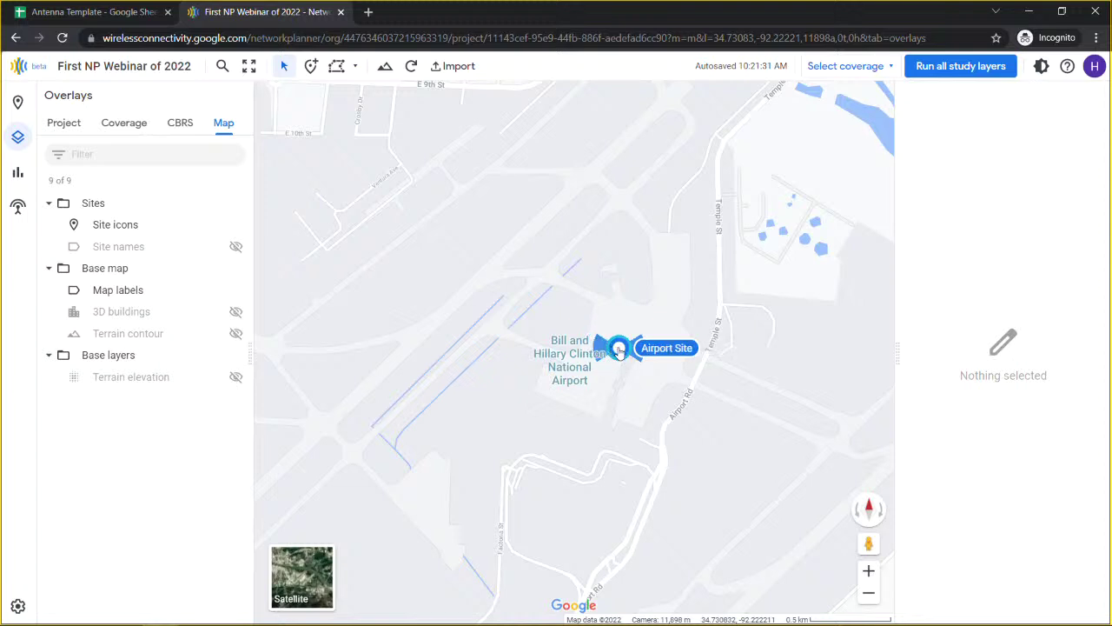
Step: Copy Airport Site and paste it at the highway intersection near Faulkner Lake
{"action": "right_click", "coordinate": [620, 348]}
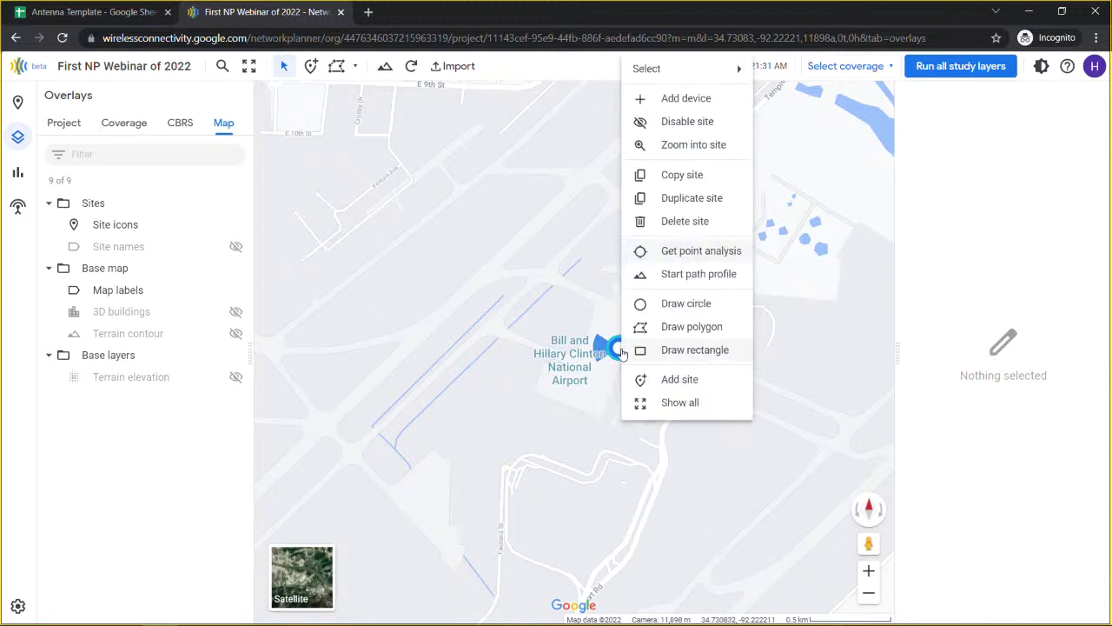
{"action": "left_click", "coordinate": [605, 390]}
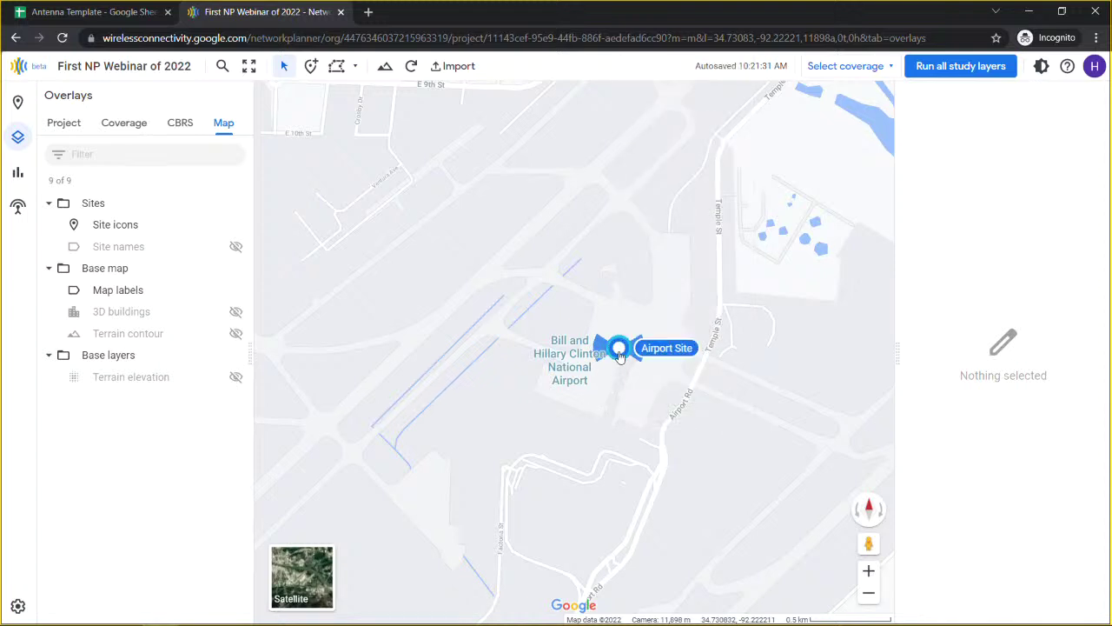
{"action": "right_click", "coordinate": [618, 350]}
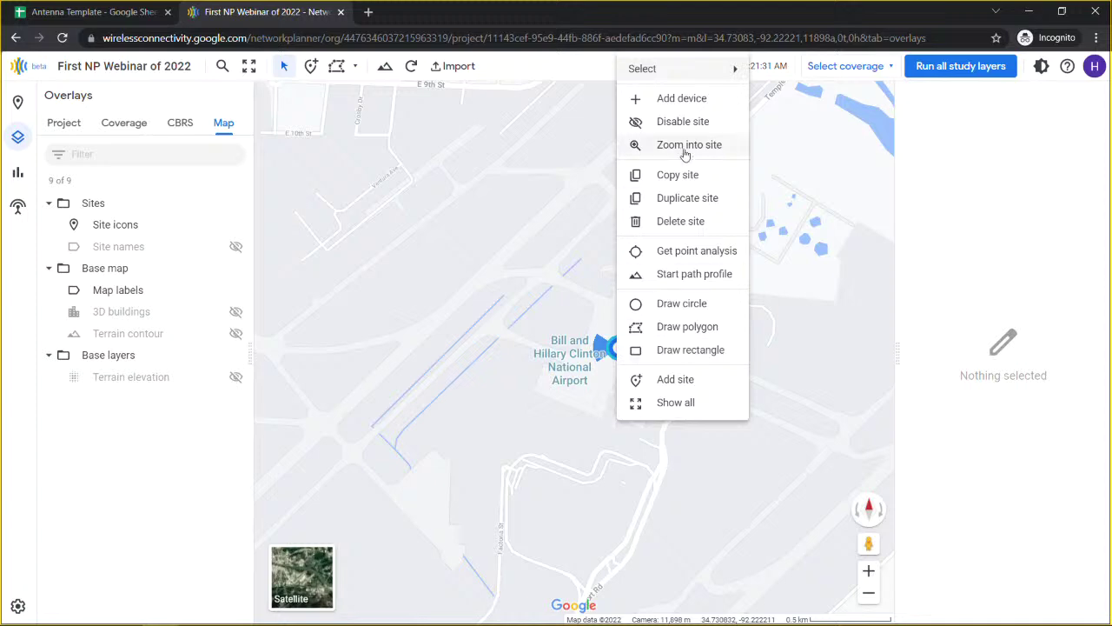
{"action": "left_click", "coordinate": [683, 184]}
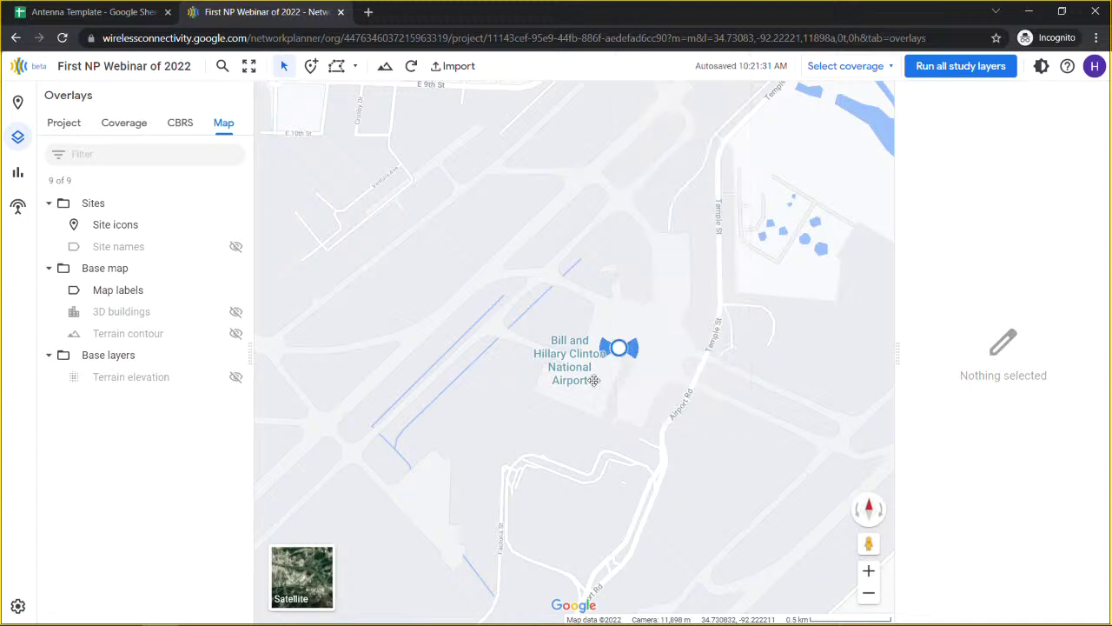
{"action": "left_click_drag", "start_coordinate": [683, 184], "coordinate": [571, 409]}
{"action": "scroll", "coordinate": [584, 393], "scroll_direction": "down", "scroll_amount": 2}
{"action": "scroll", "coordinate": [584, 393], "scroll_direction": "down", "scroll_amount": 1}
{"action": "left_click_drag", "start_coordinate": [660, 273], "coordinate": [305, 389]}
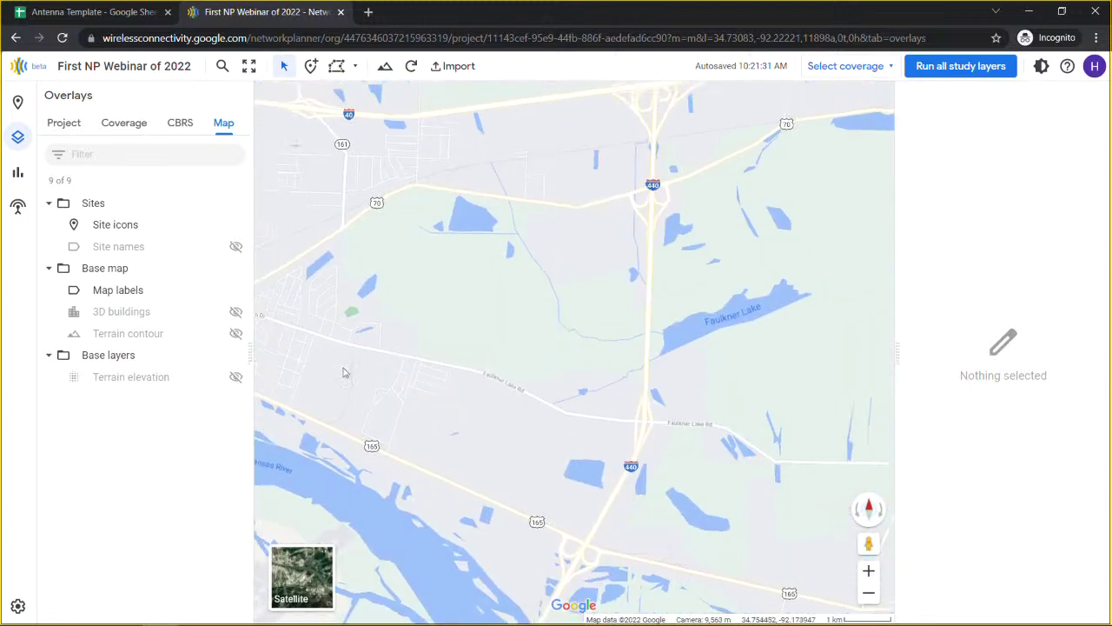
{"action": "right_click", "coordinate": [647, 424]}
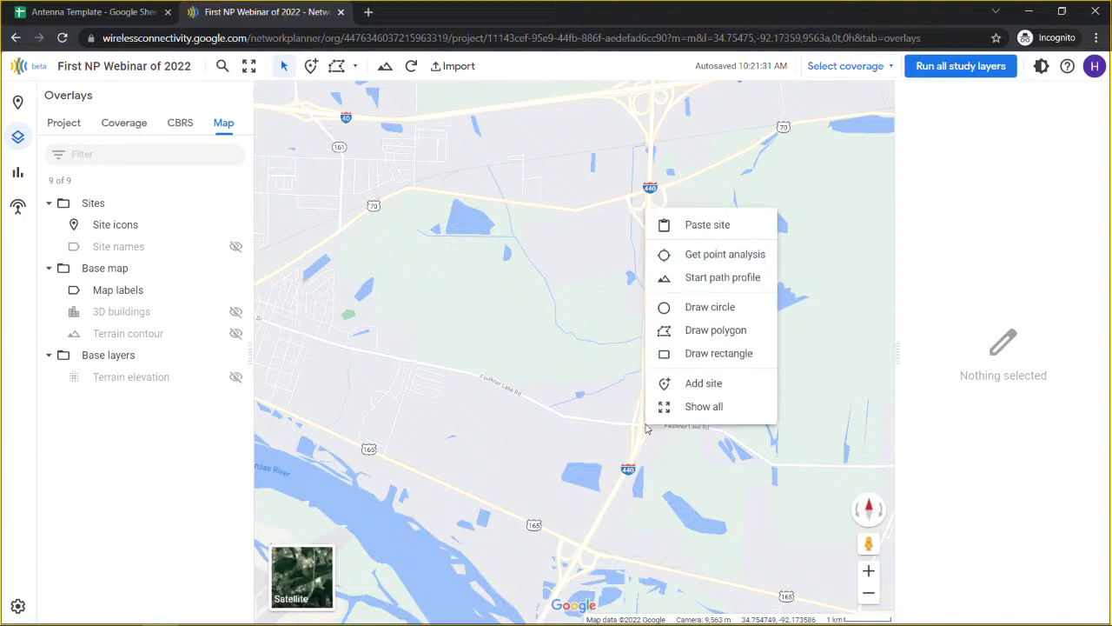
{"action": "left_click", "coordinate": [679, 224]}
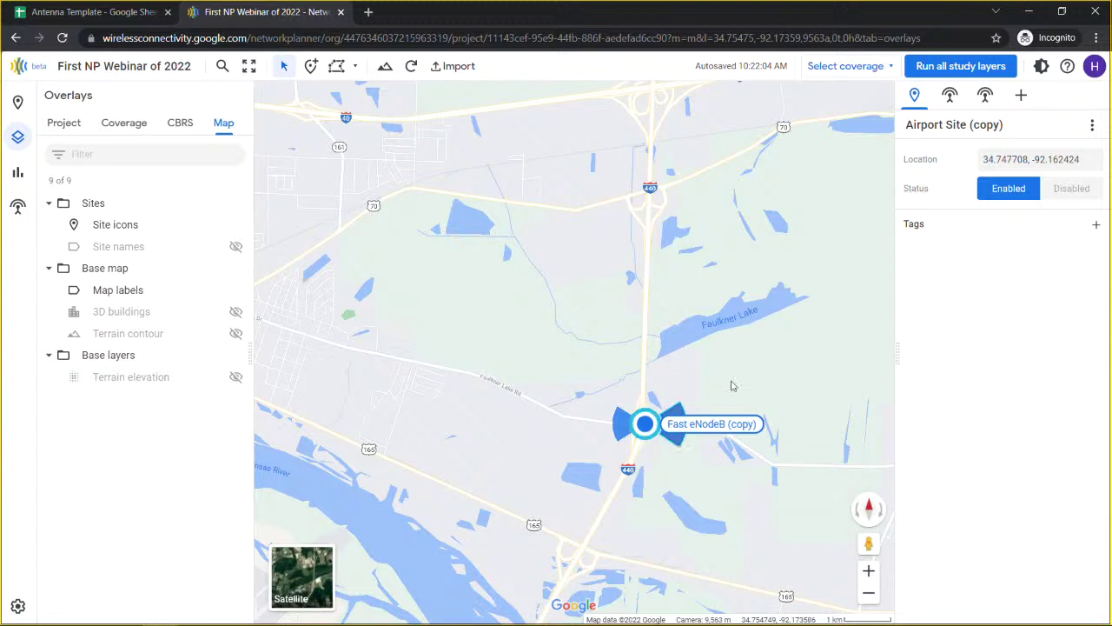
Step: Rename the pasted site to 'Intersection' and bring all the sites into view
{"action": "left_click", "coordinate": [979, 124]}
{"action": "key", "text": "ctrl+a"}
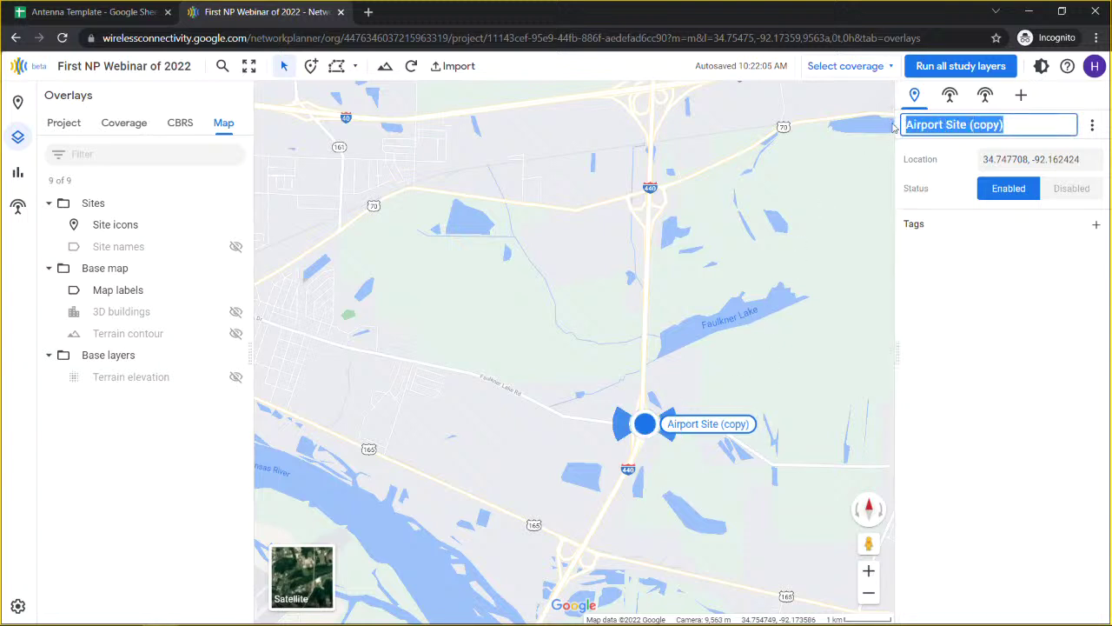
{"action": "type", "text": "Intersection"}
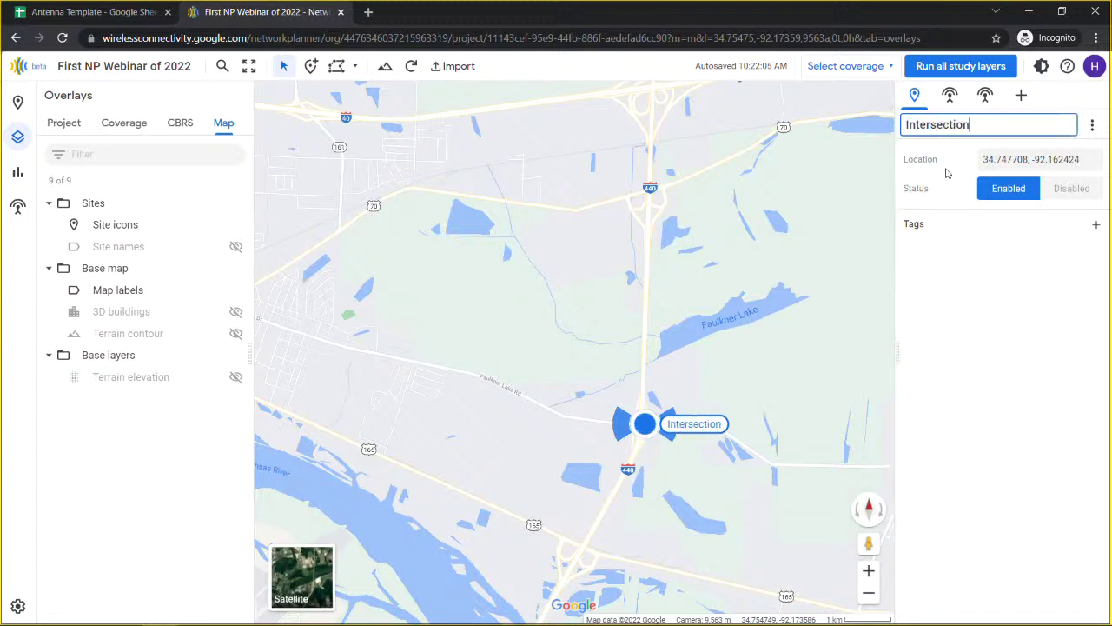
{"action": "left_click", "coordinate": [975, 255]}
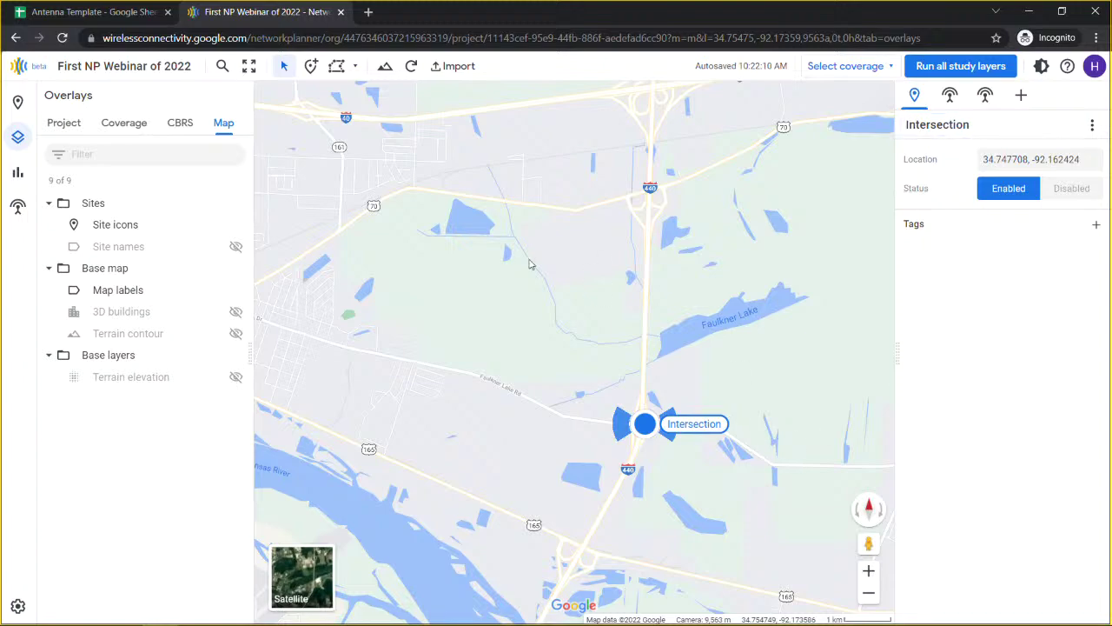
{"action": "scroll", "coordinate": [505, 285], "scroll_direction": "down", "scroll_amount": 3}
{"action": "left_click_drag", "start_coordinate": [695, 326], "coordinate": [888, 338]}
{"action": "scroll", "coordinate": [310, 291], "scroll_direction": "down", "scroll_amount": 2}
{"action": "left_click_drag", "start_coordinate": [309, 291], "coordinate": [524, 318]}
{"action": "scroll", "coordinate": [524, 318], "scroll_direction": "down", "scroll_amount": 1}
{"action": "left_click_drag", "start_coordinate": [394, 266], "coordinate": [513, 284]}
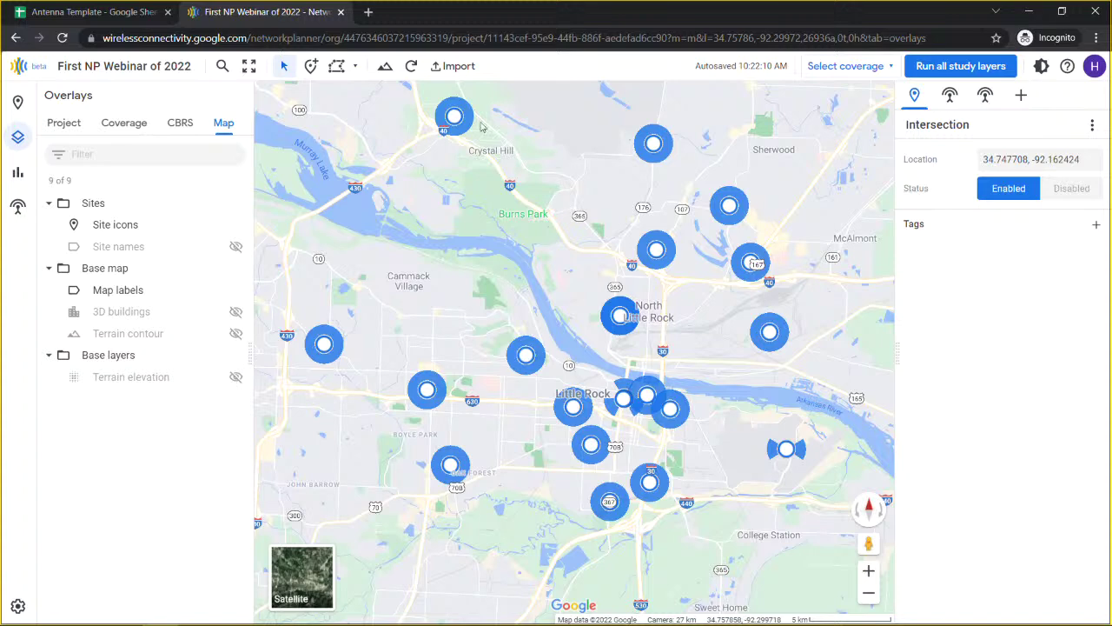
{"action": "left_click", "coordinate": [456, 68]}
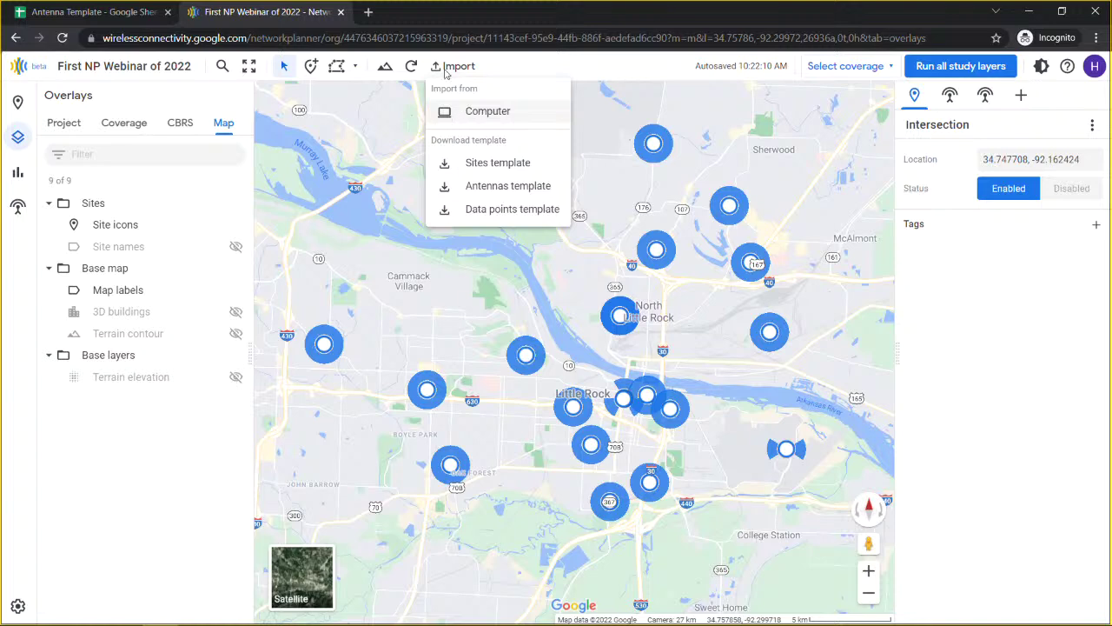
{"action": "left_click", "coordinate": [372, 117]}
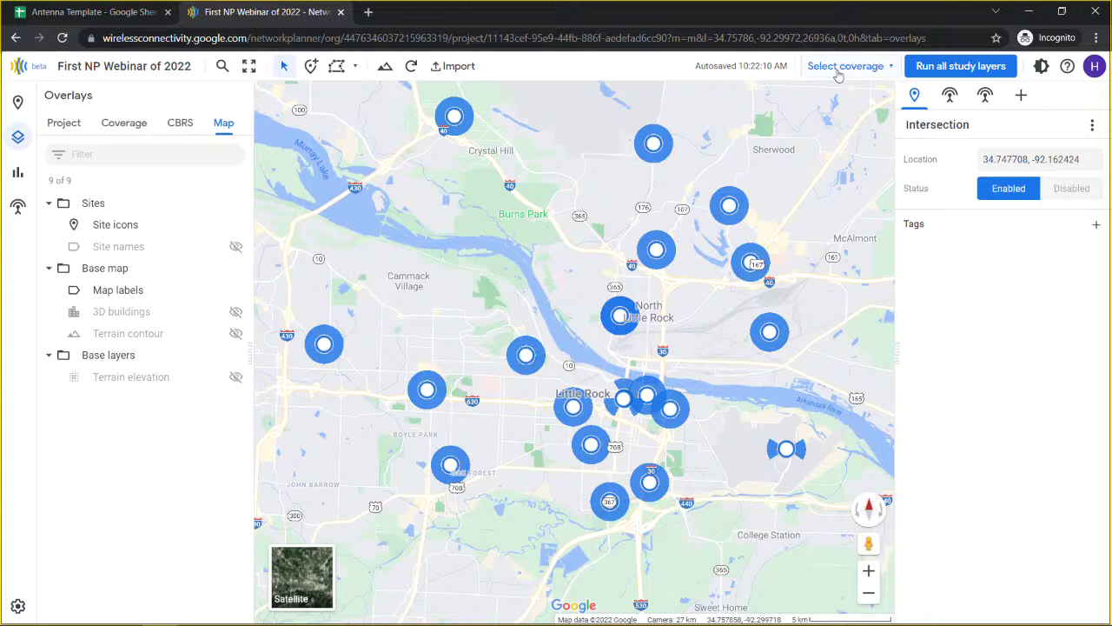
Step: Display the Received power coverage for all bands
{"action": "left_click", "coordinate": [838, 76]}
{"action": "mouse_move", "coordinate": [858, 119]}
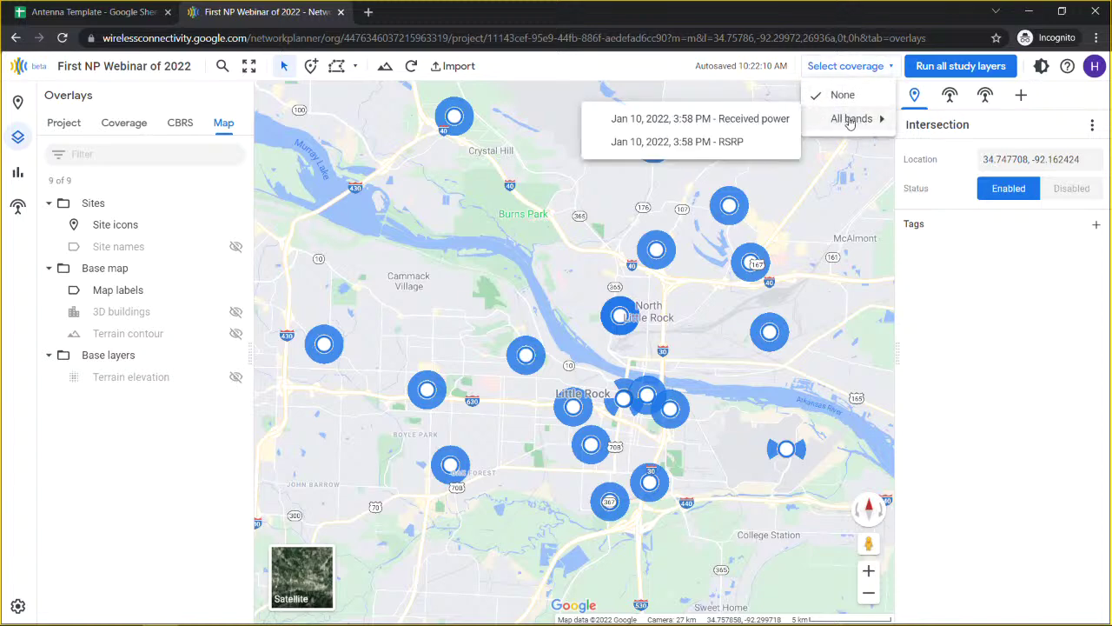
{"action": "left_click", "coordinate": [748, 122]}
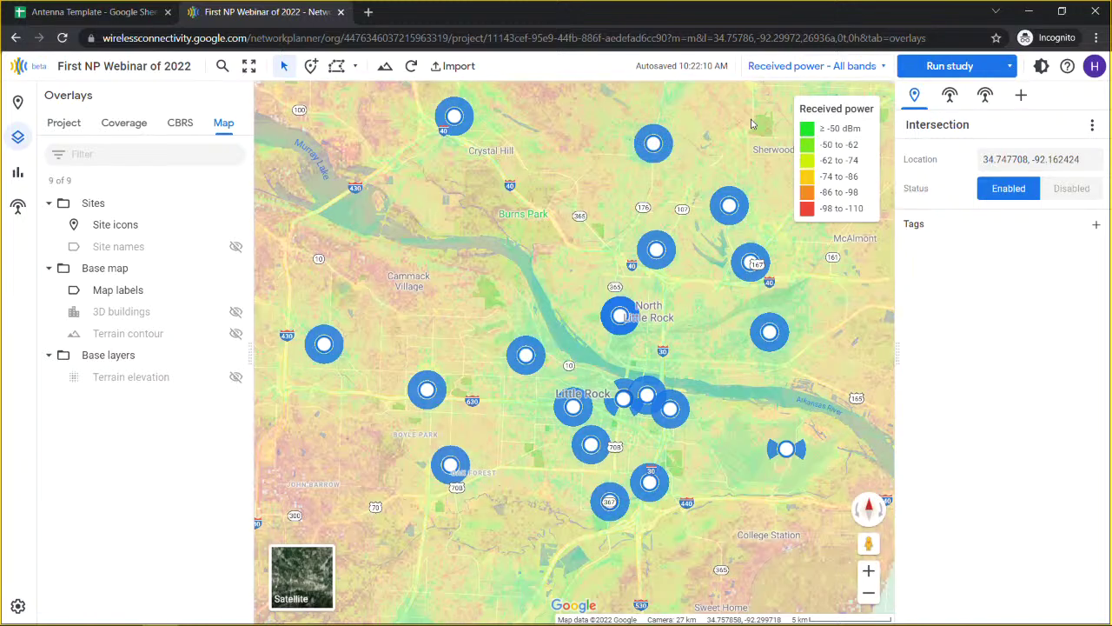
{"action": "scroll", "coordinate": [647, 419], "scroll_direction": "up", "scroll_amount": 2}
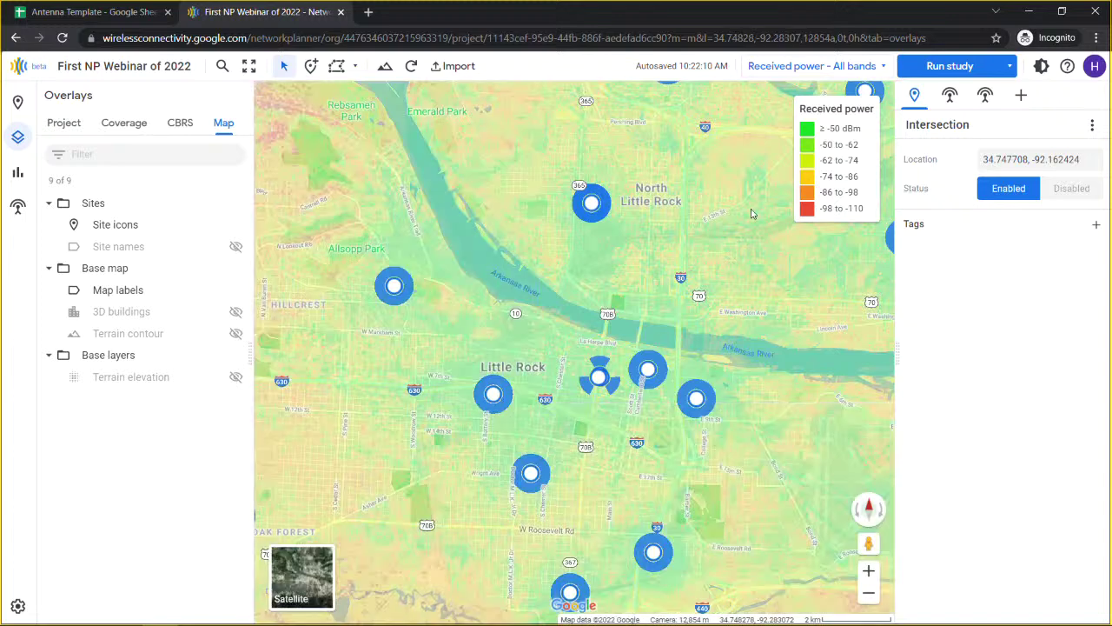
Step: Recolour the Received power coverage with the rainbow colour scheme
{"action": "left_click", "coordinate": [834, 230]}
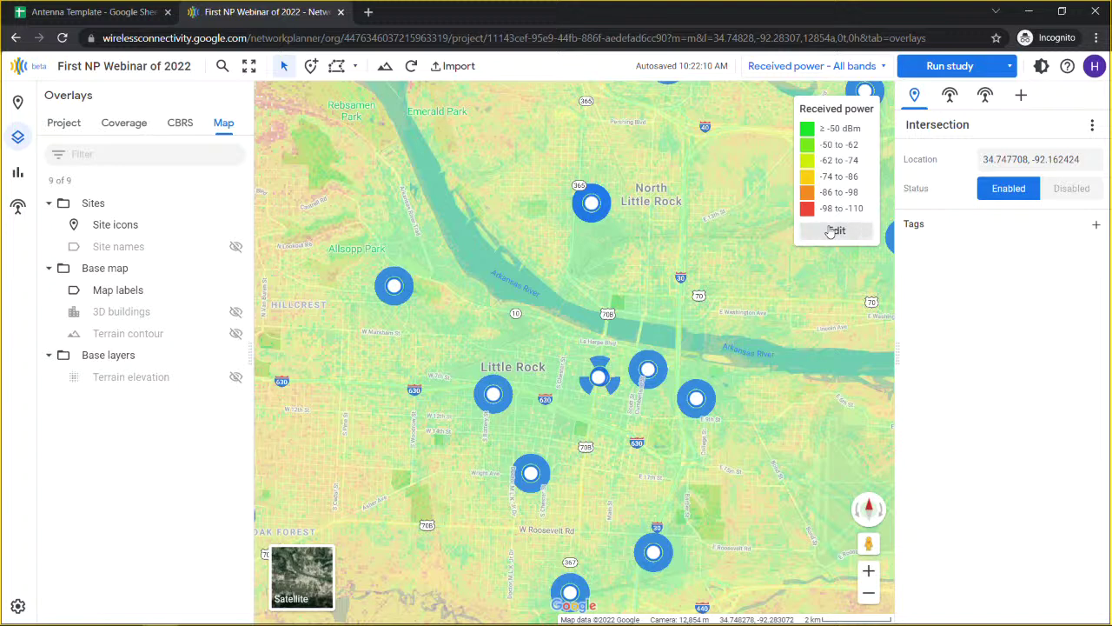
{"action": "left_click", "coordinate": [1028, 130]}
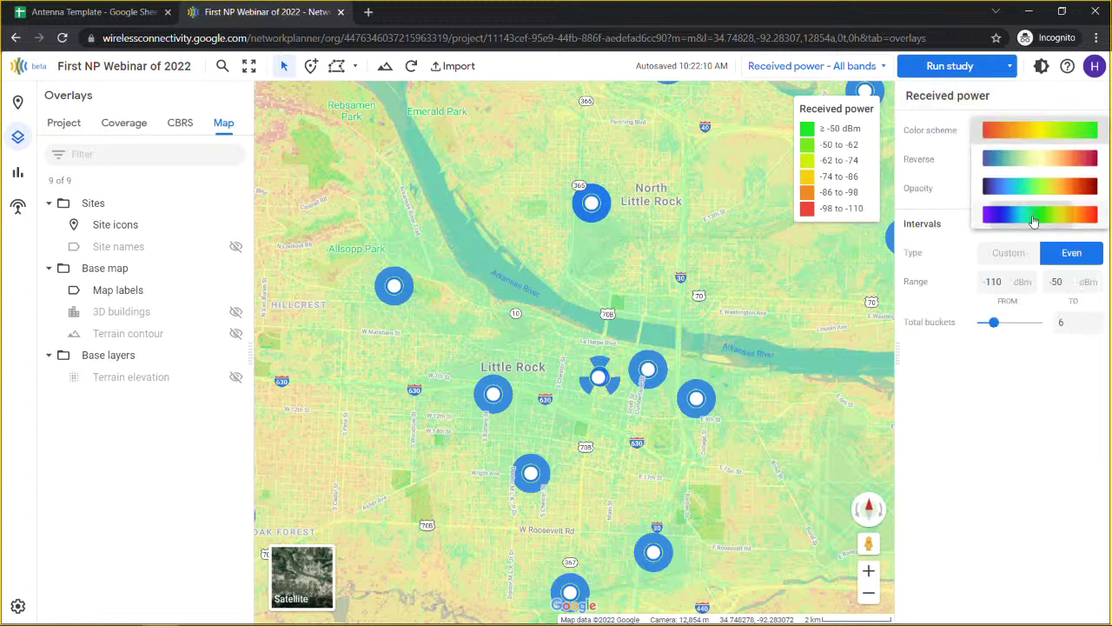
{"action": "left_click", "coordinate": [1031, 214]}
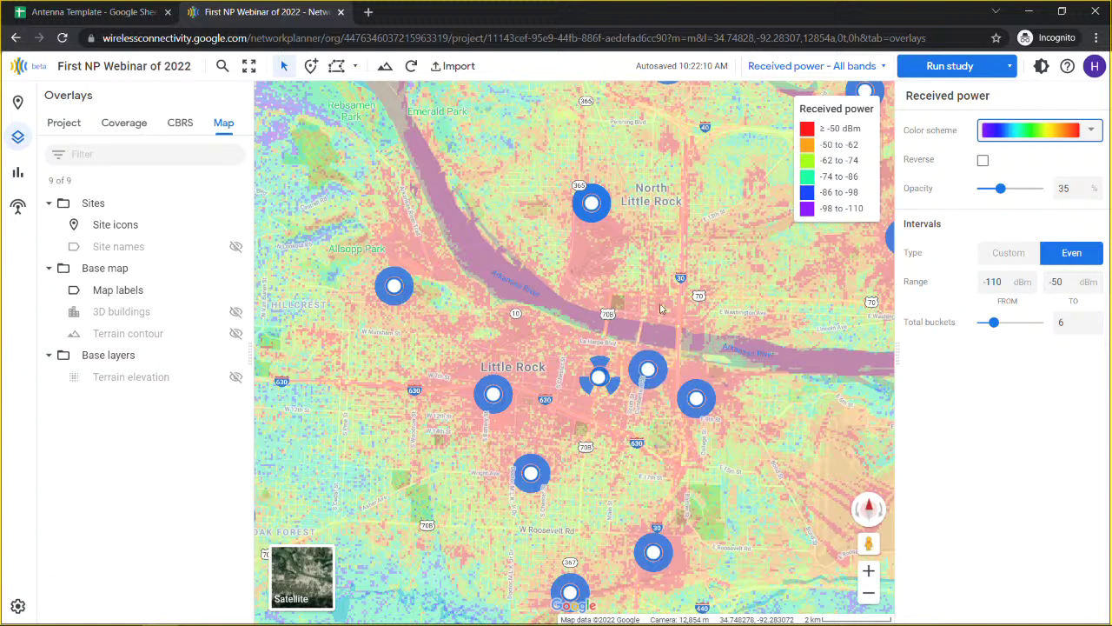
{"action": "left_click_drag", "start_coordinate": [812, 436], "coordinate": [549, 344]}
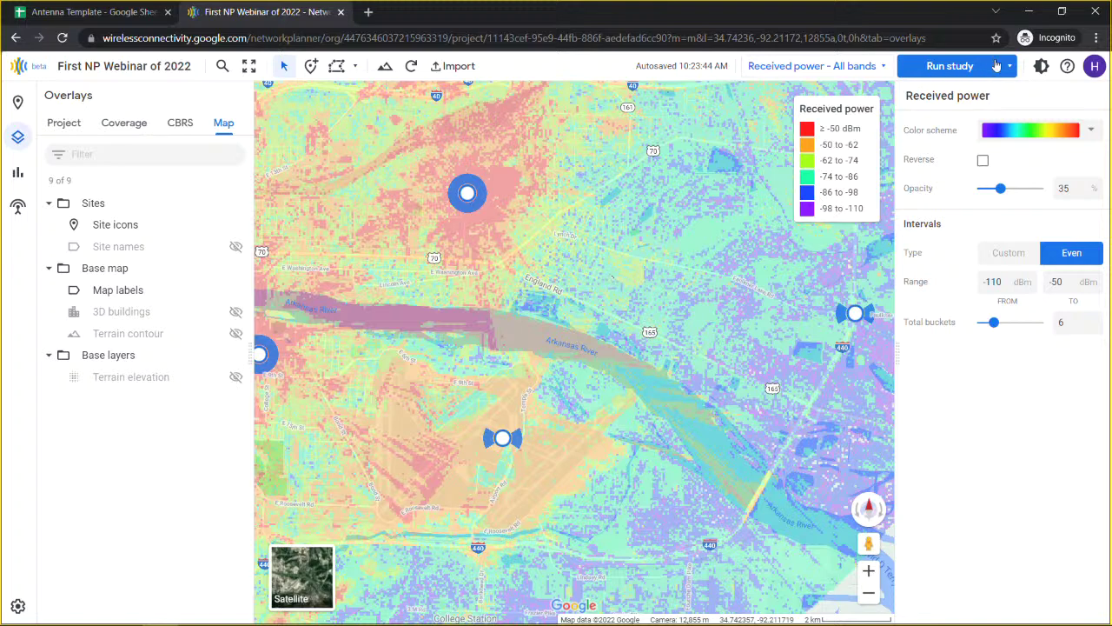
Step: Set the coverage overlay to None, then show RSRP coverage for all bands
{"action": "left_click", "coordinate": [1010, 66]}
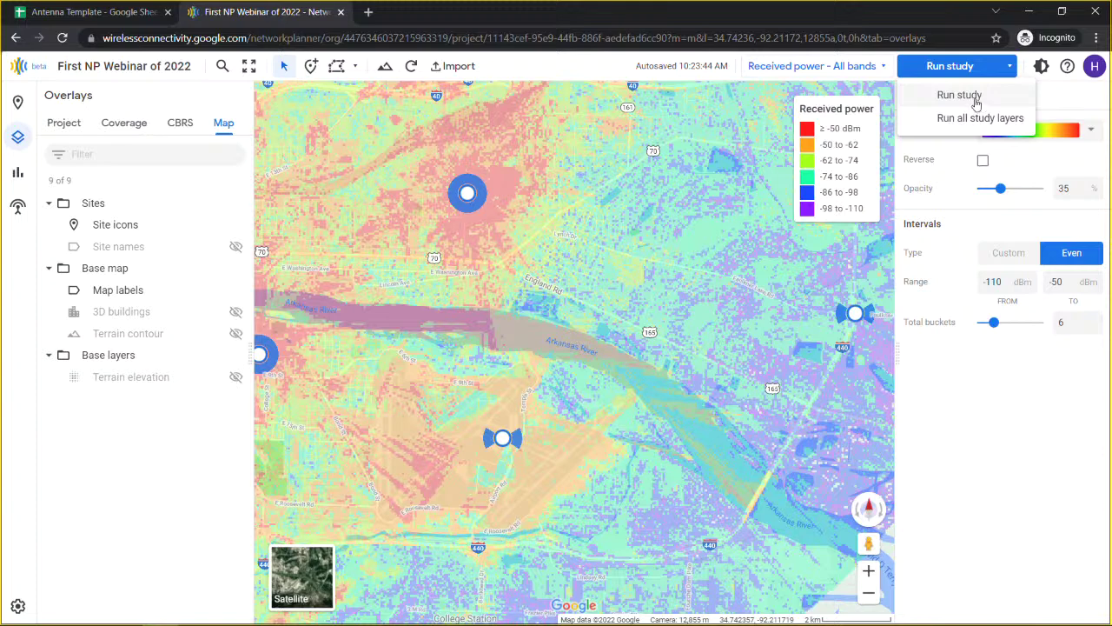
{"action": "left_click", "coordinate": [836, 68]}
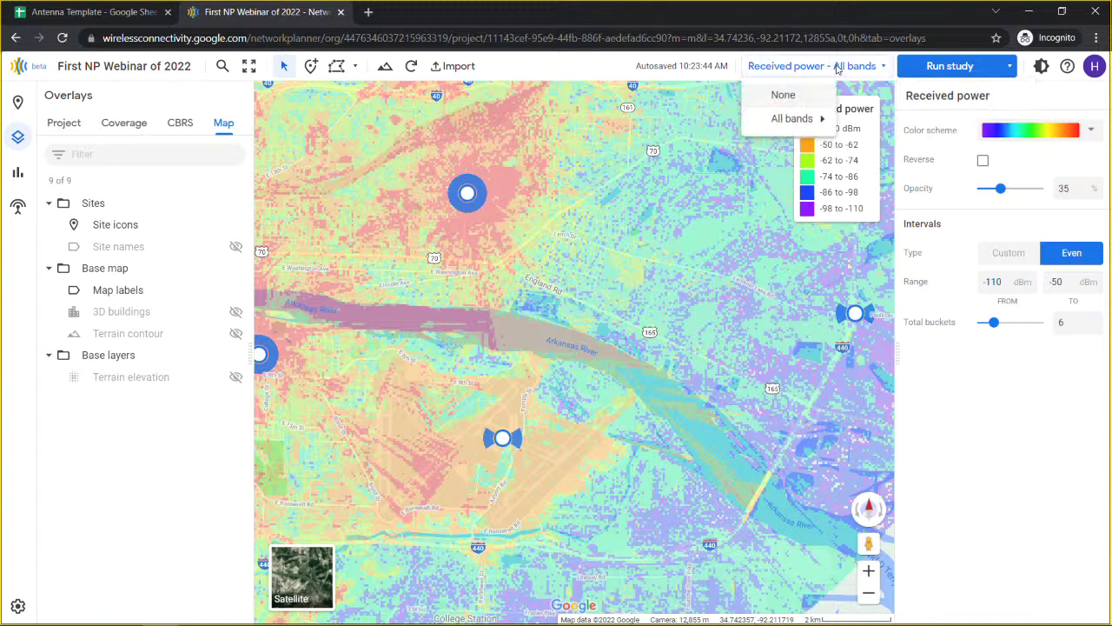
{"action": "left_click", "coordinate": [790, 94]}
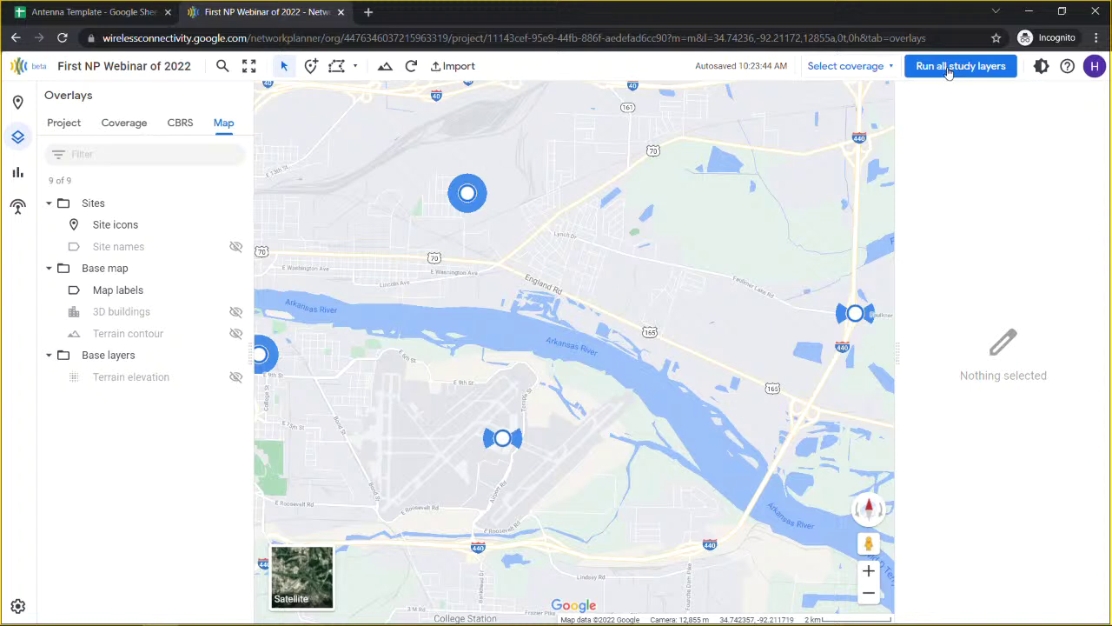
{"action": "left_click", "coordinate": [880, 68]}
{"action": "mouse_move", "coordinate": [873, 122]}
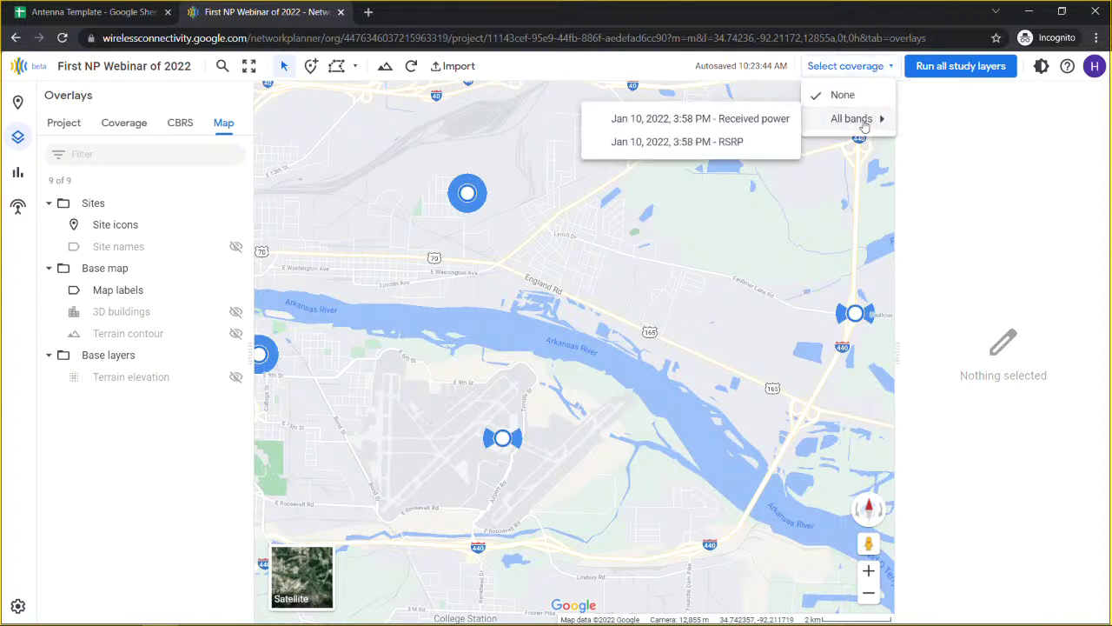
{"action": "left_click", "coordinate": [728, 142]}
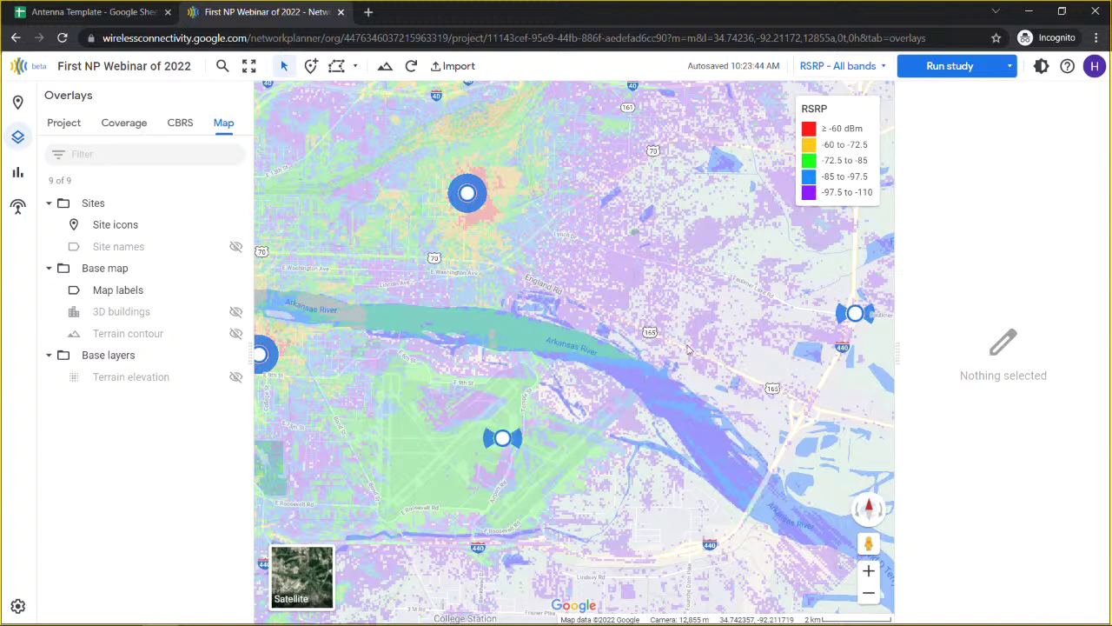
Step: Run the coverage study and set the coverage overlay to None
{"action": "left_click", "coordinate": [946, 69]}
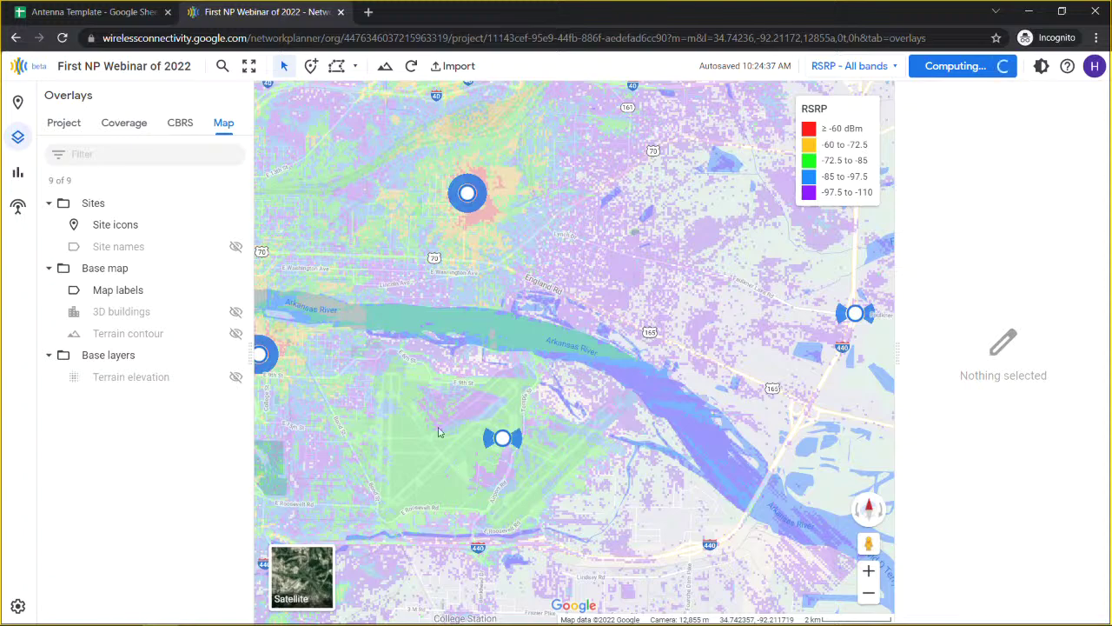
{"action": "scroll", "coordinate": [437, 422], "scroll_direction": "up", "scroll_amount": 3}
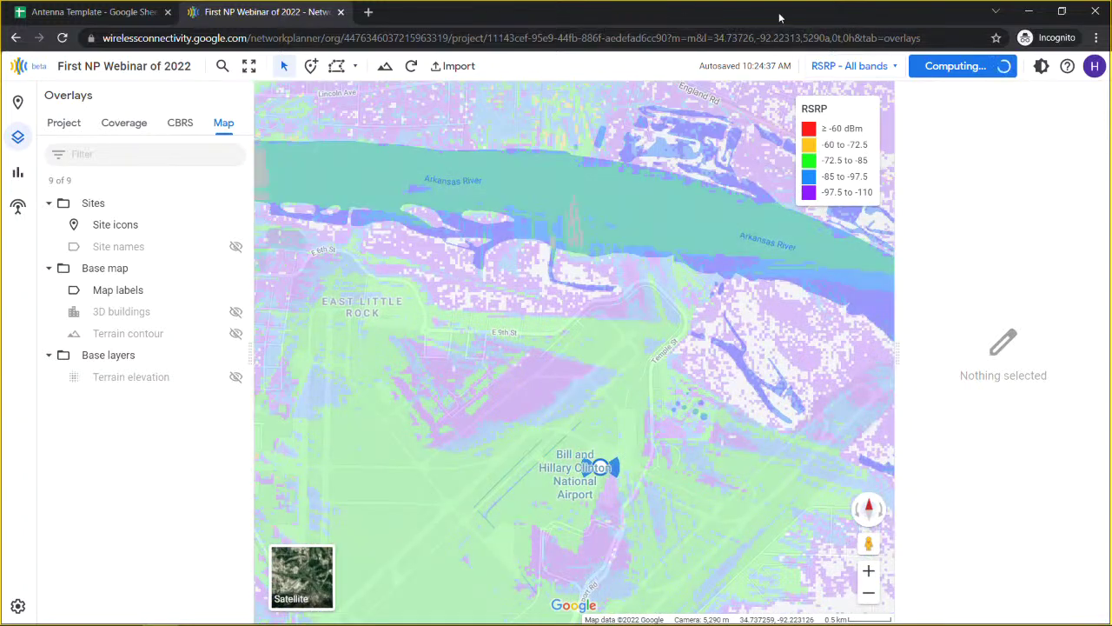
{"action": "left_click", "coordinate": [886, 69]}
{"action": "left_click", "coordinate": [866, 102]}
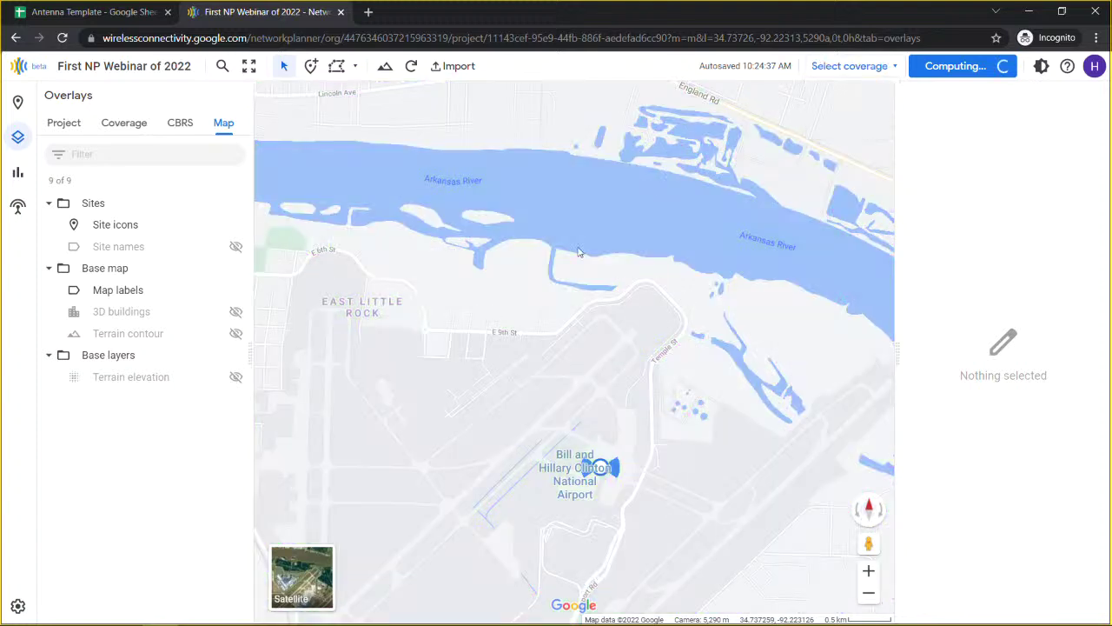
Step: Pan and zoom the map to downtown Little Rock by the river
{"action": "left_click_drag", "start_coordinate": [522, 382], "coordinate": [530, 348]}
{"action": "scroll", "coordinate": [846, 210], "scroll_direction": "up", "scroll_amount": 1}
{"action": "scroll", "coordinate": [489, 265], "scroll_direction": "down", "scroll_amount": 3}
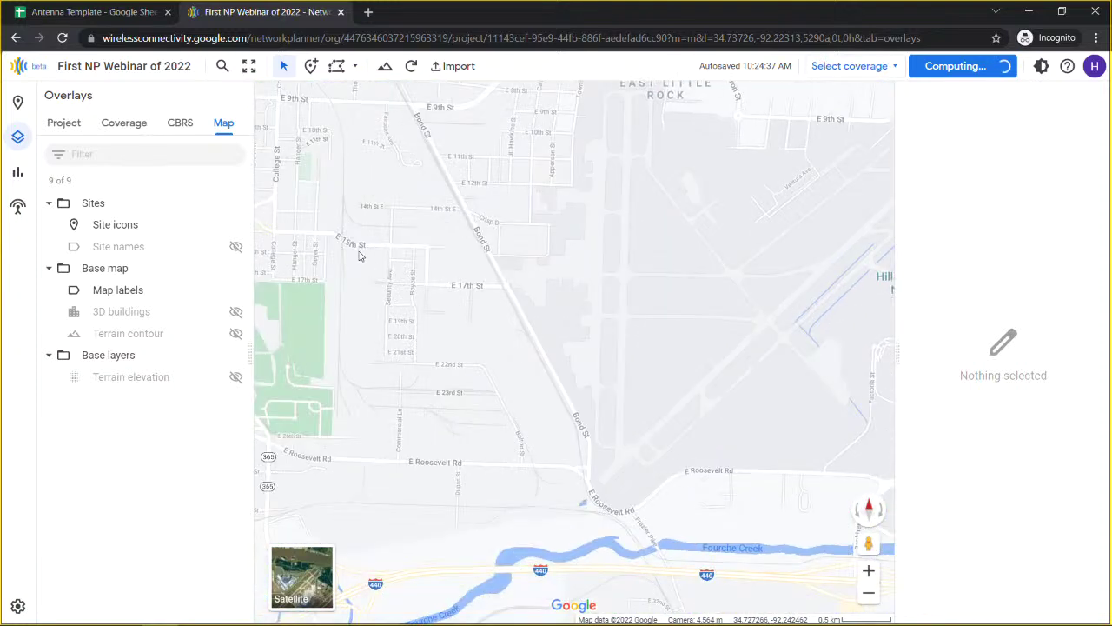
{"action": "scroll", "coordinate": [382, 192], "scroll_direction": "up", "scroll_amount": 3}
{"action": "left_click_drag", "start_coordinate": [448, 229], "coordinate": [479, 273]}
{"action": "scroll", "coordinate": [479, 274], "scroll_direction": "up", "scroll_amount": 1}
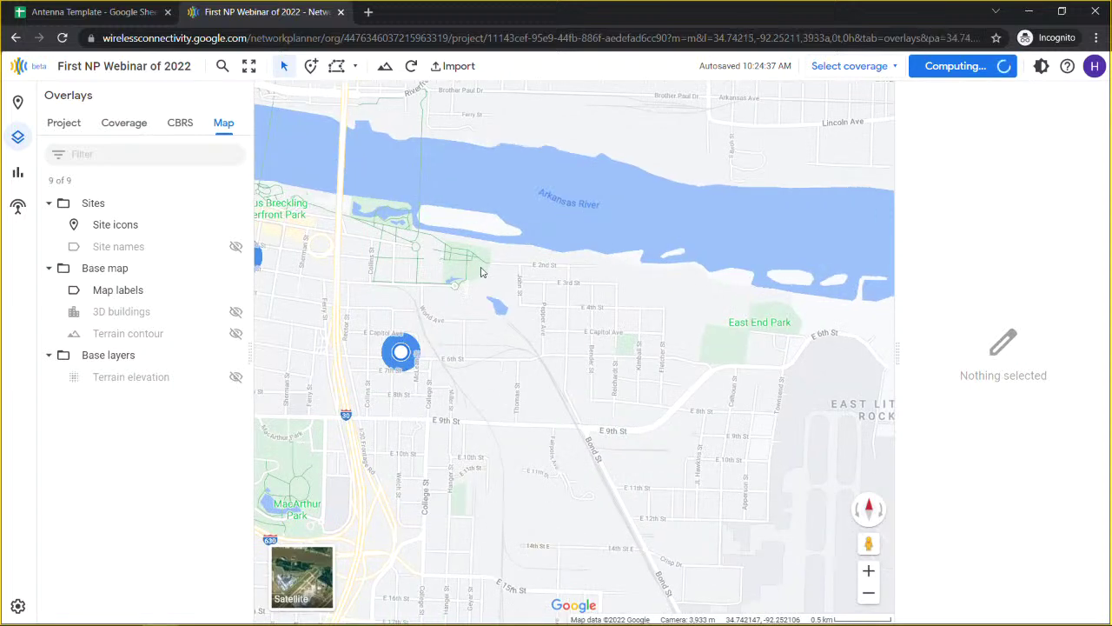
Step: Clear earlier query points and drop a new one in the park north of E 2nd St
{"action": "left_click", "coordinate": [481, 272]}
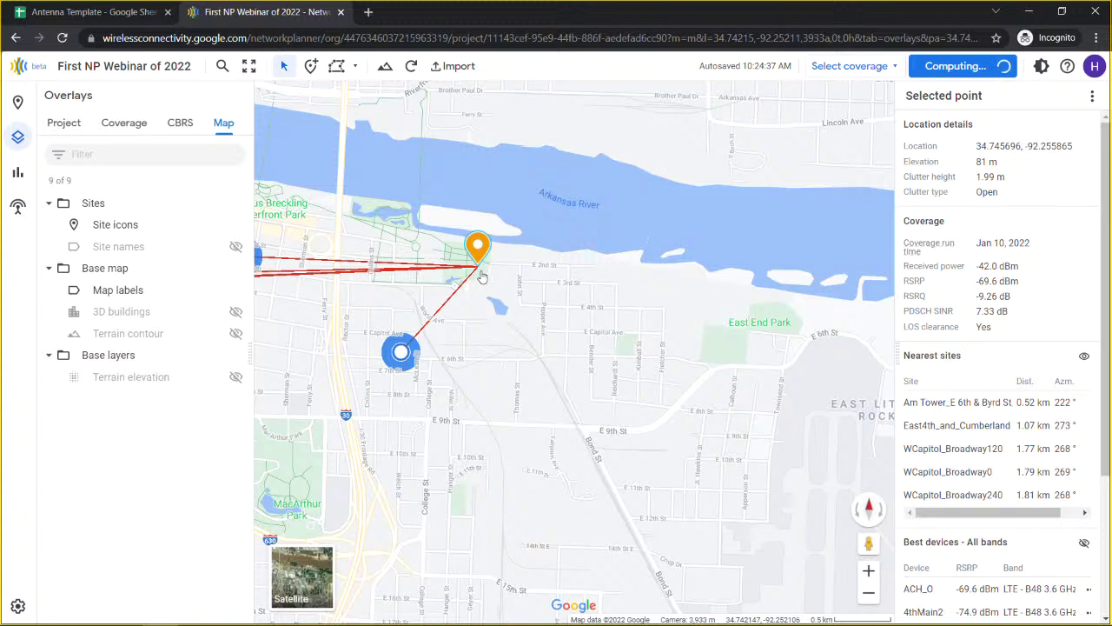
{"action": "scroll", "coordinate": [485, 275], "scroll_direction": "up", "scroll_amount": 2}
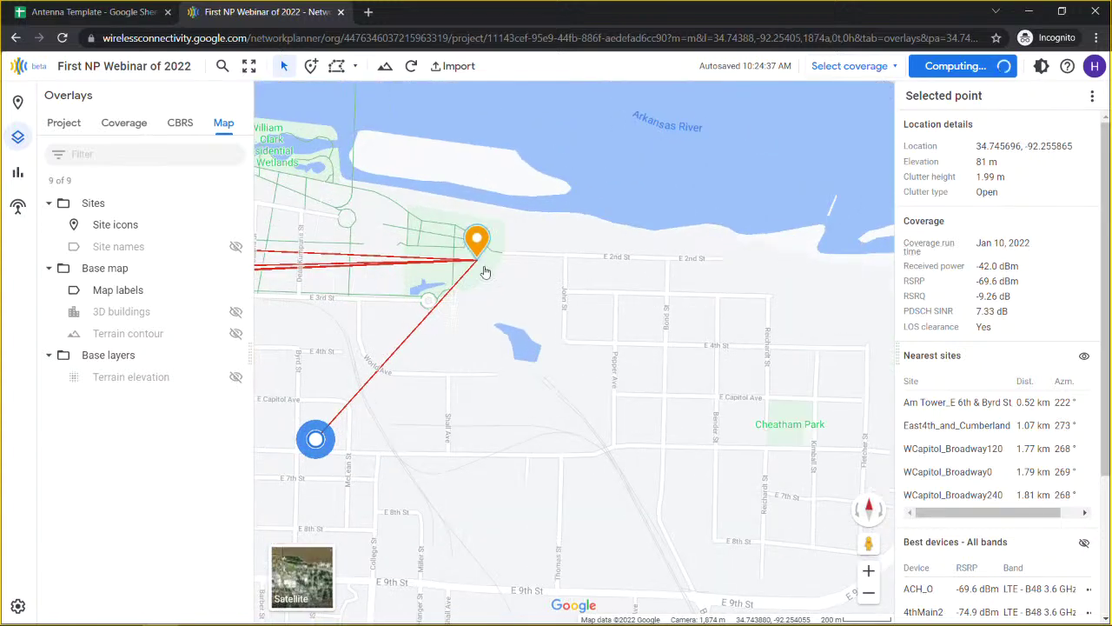
{"action": "left_click", "coordinate": [496, 269]}
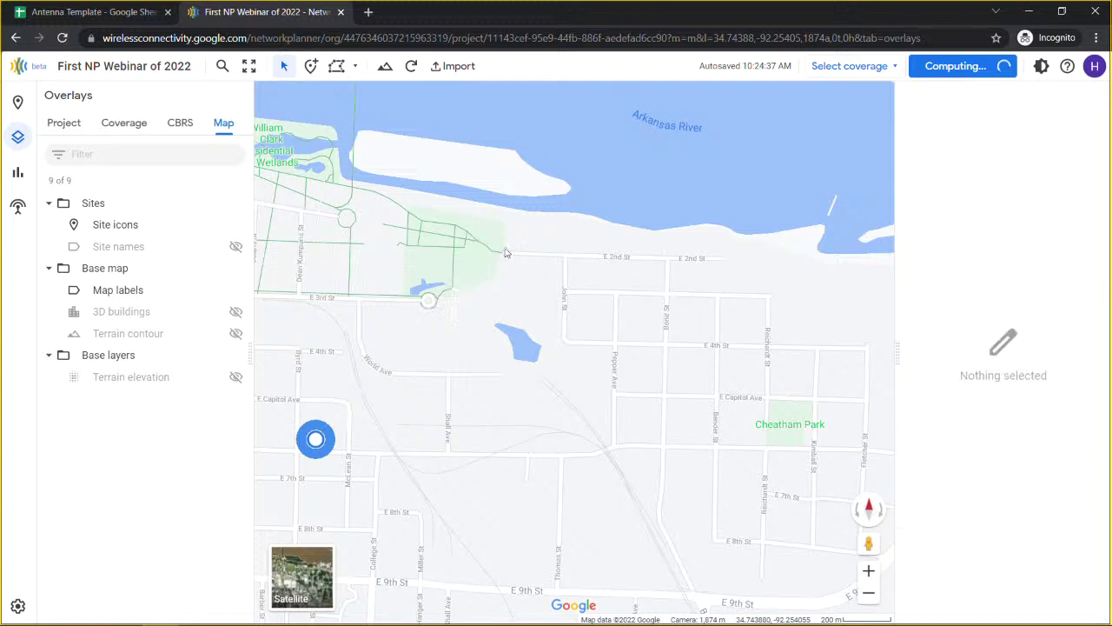
{"action": "left_click", "coordinate": [482, 260]}
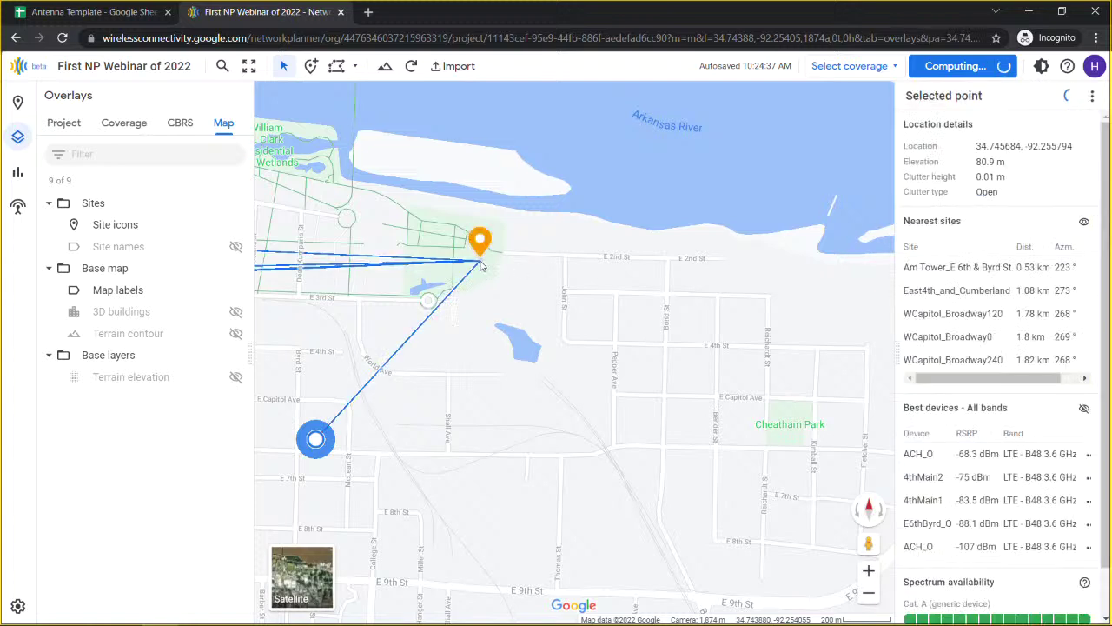
{"action": "left_click_drag", "start_coordinate": [345, 323], "coordinate": [621, 304]}
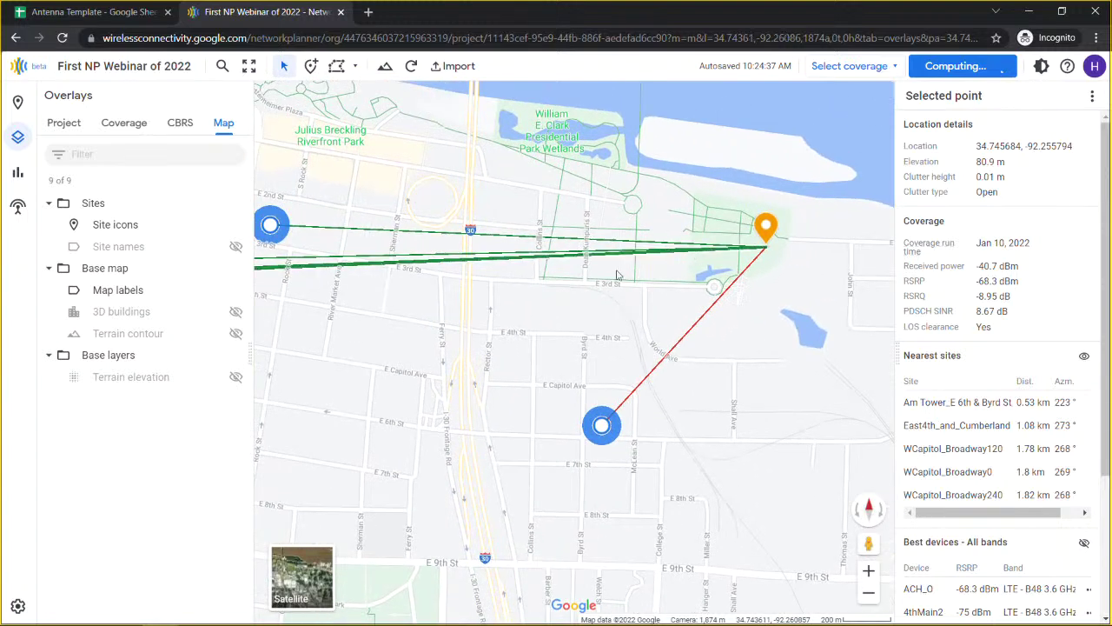
{"action": "left_click", "coordinate": [669, 354]}
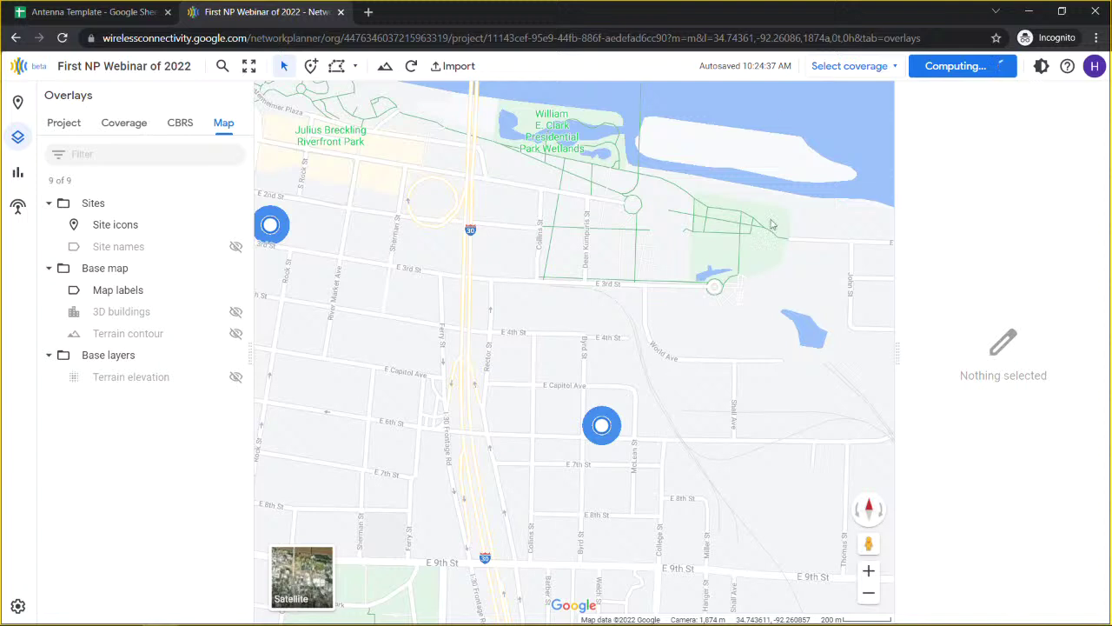
{"action": "left_click", "coordinate": [770, 255]}
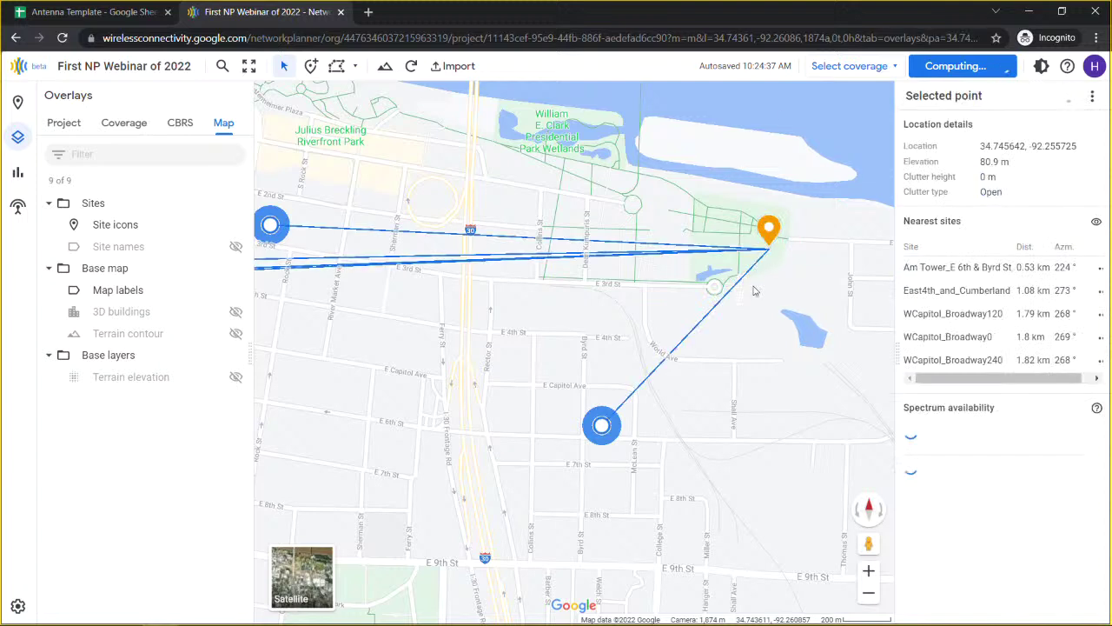
Step: Open the Am Tower_E 6th & Byrd St path profile, zoom into a range and back, then close it
{"action": "left_click", "coordinate": [713, 310]}
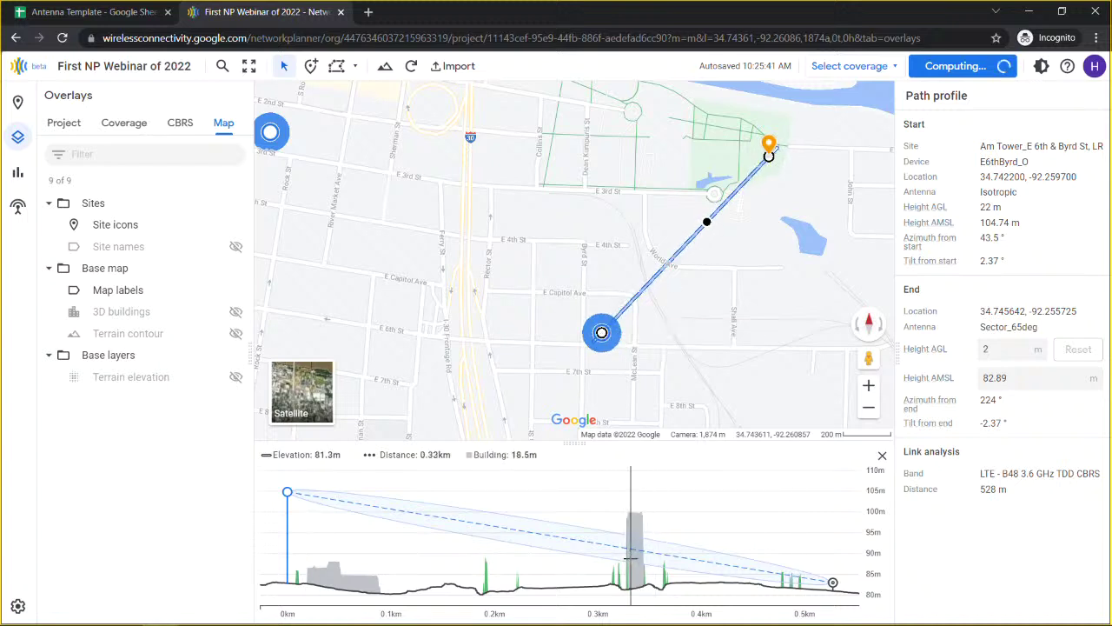
{"action": "left_click_drag", "start_coordinate": [578, 440], "coordinate": [572, 398]}
{"action": "left_click_drag", "start_coordinate": [575, 437], "coordinate": [702, 494]}
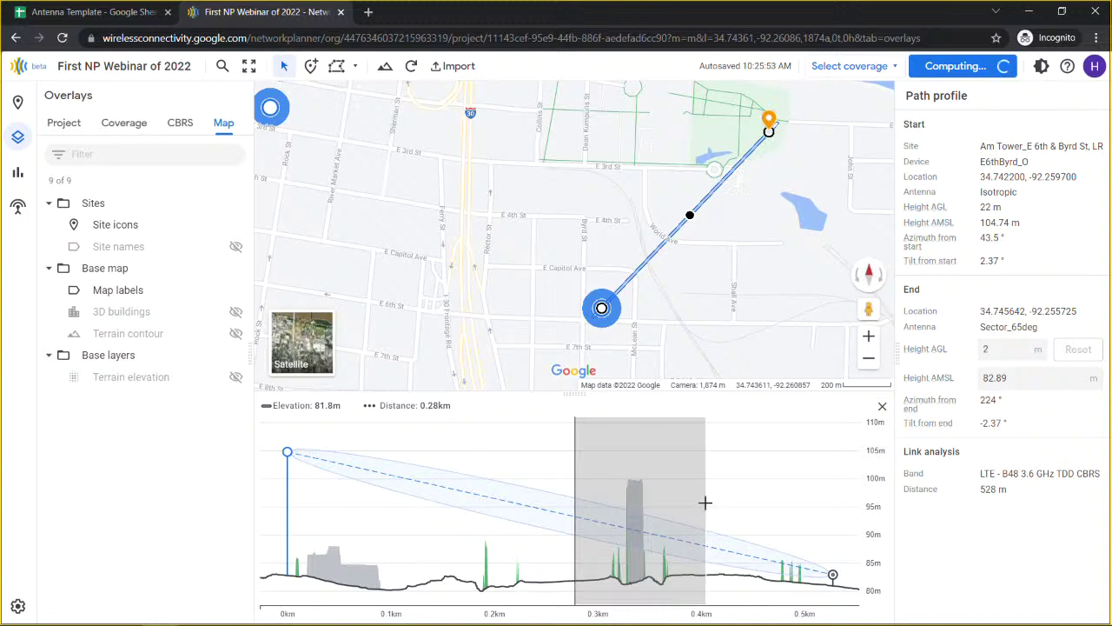
{"action": "left_click", "coordinate": [634, 497]}
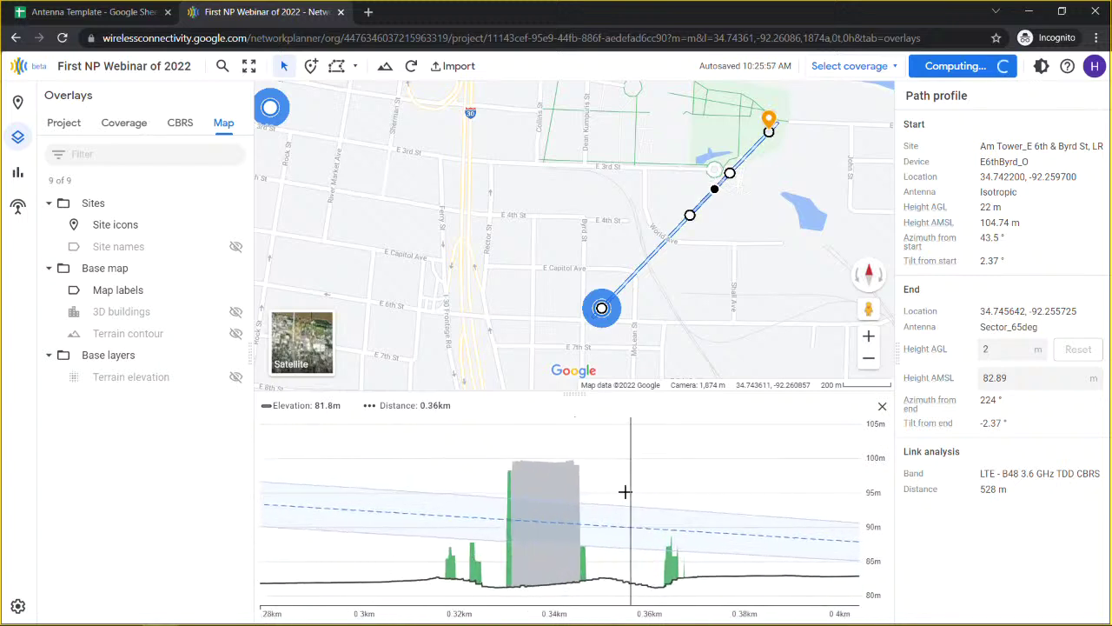
{"action": "left_click", "coordinate": [594, 489]}
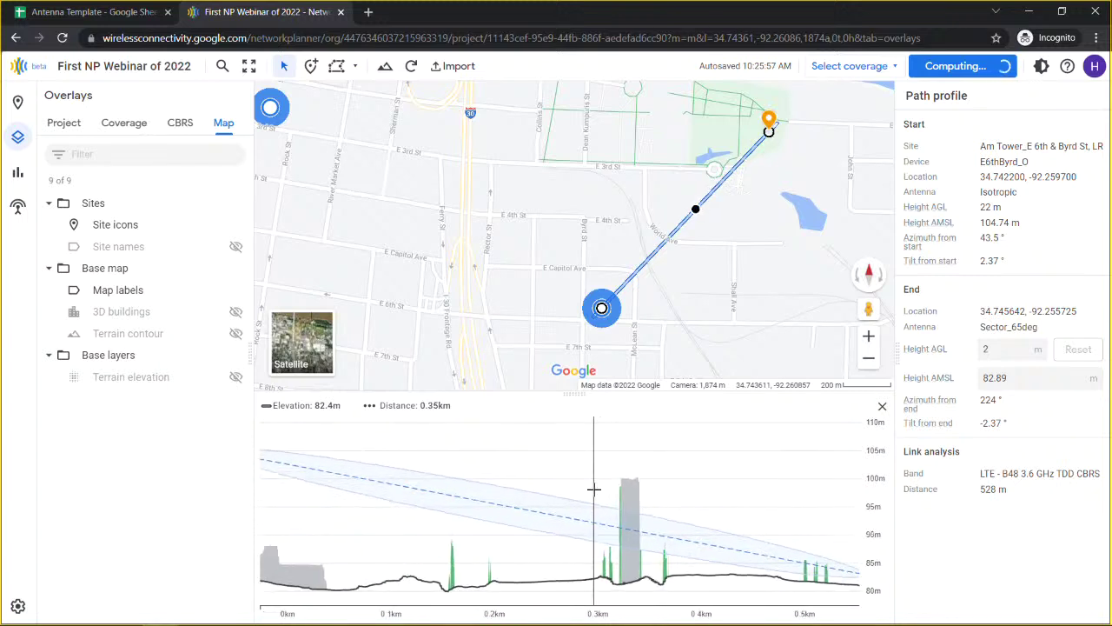
{"action": "scroll", "coordinate": [565, 235], "scroll_direction": "down", "scroll_amount": 2}
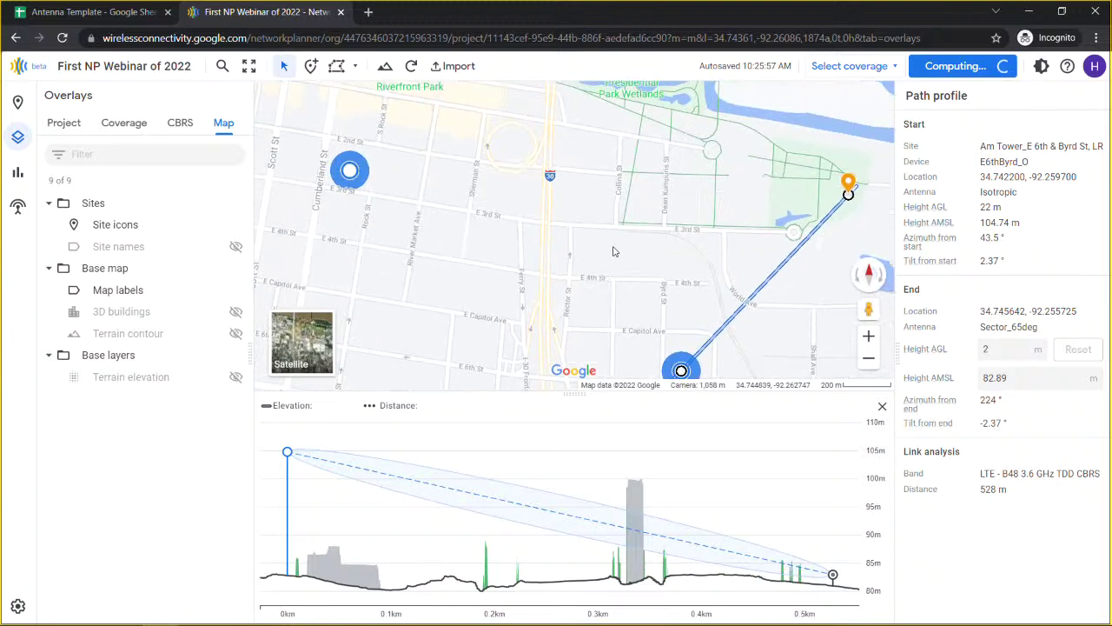
{"action": "scroll", "coordinate": [610, 254], "scroll_direction": "down", "scroll_amount": 2}
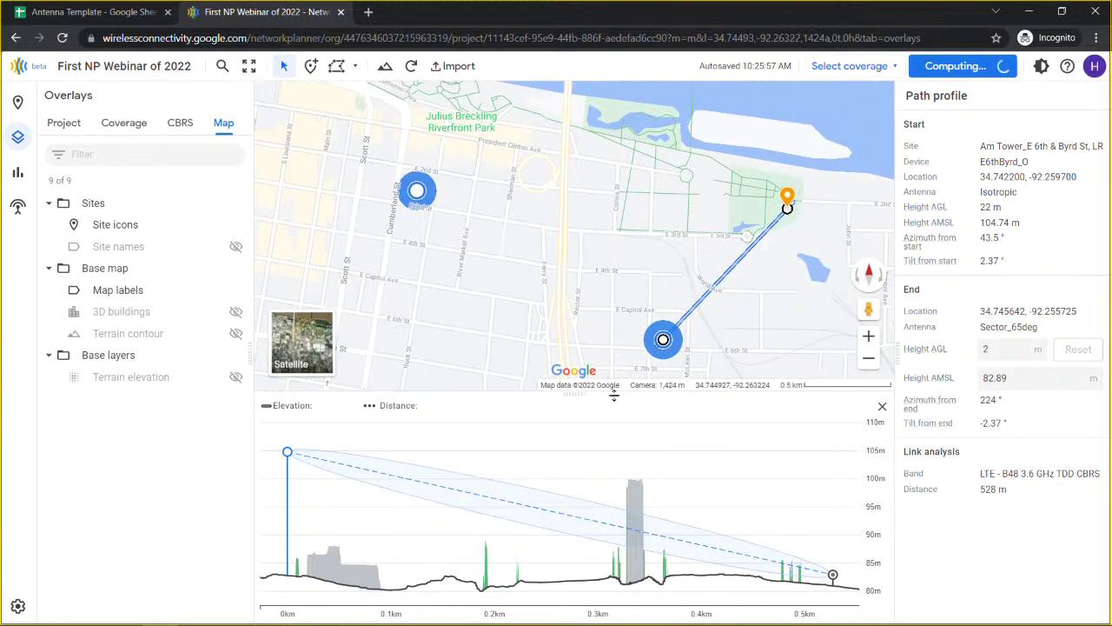
{"action": "left_click", "coordinate": [883, 409]}
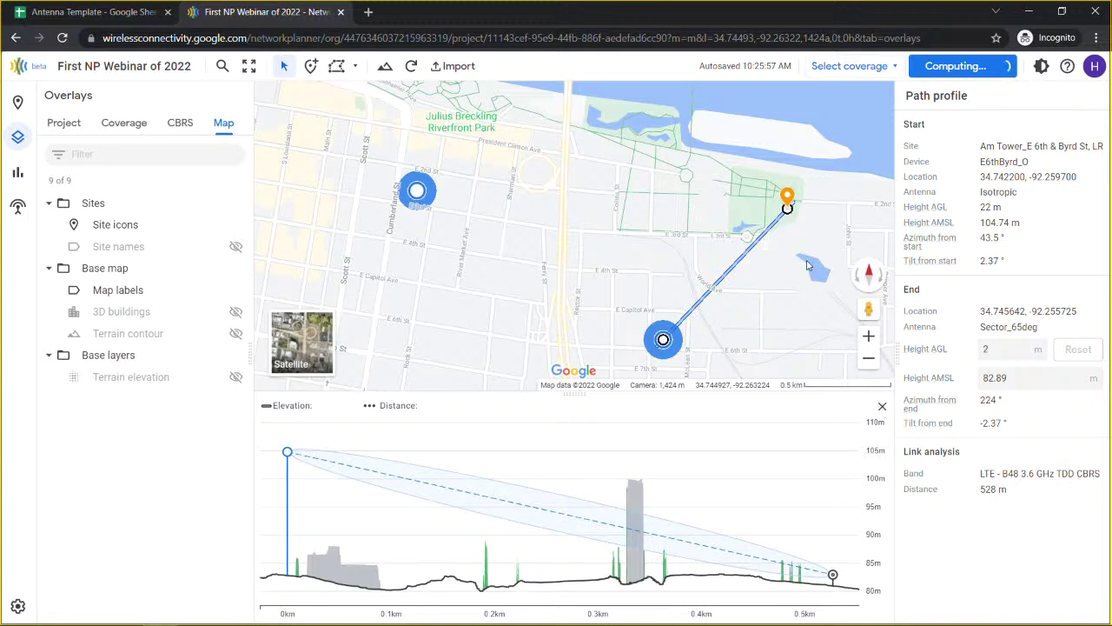
{"action": "left_click", "coordinate": [882, 407]}
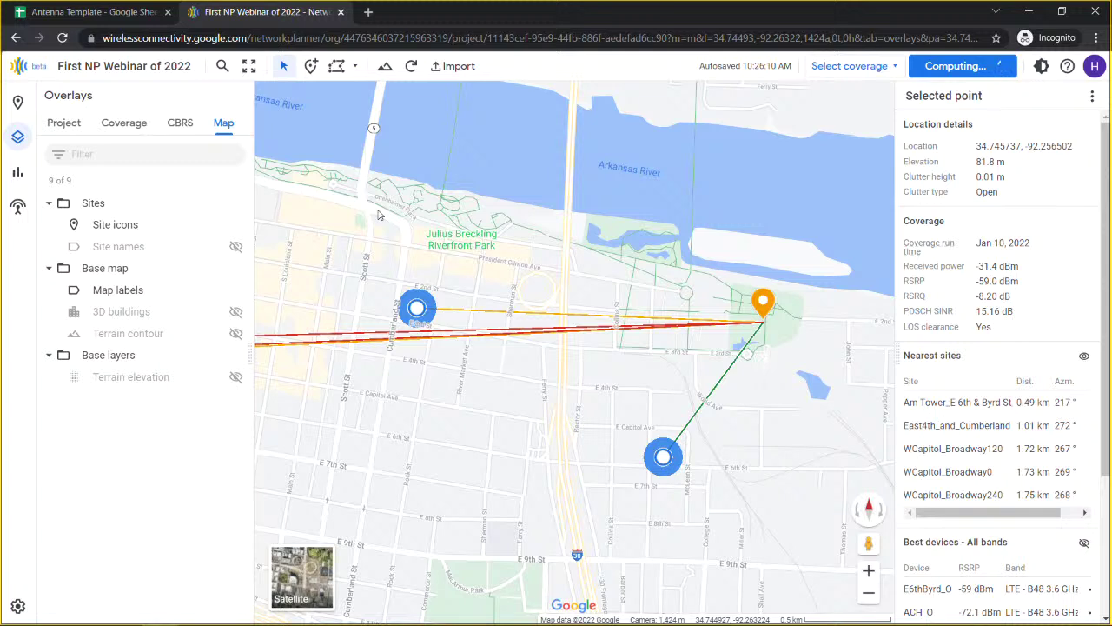
Step: Search places for 'custom troph' and jump to Custom Trophies & Plaques
{"action": "left_click", "coordinate": [283, 68]}
{"action": "left_click", "coordinate": [223, 70]}
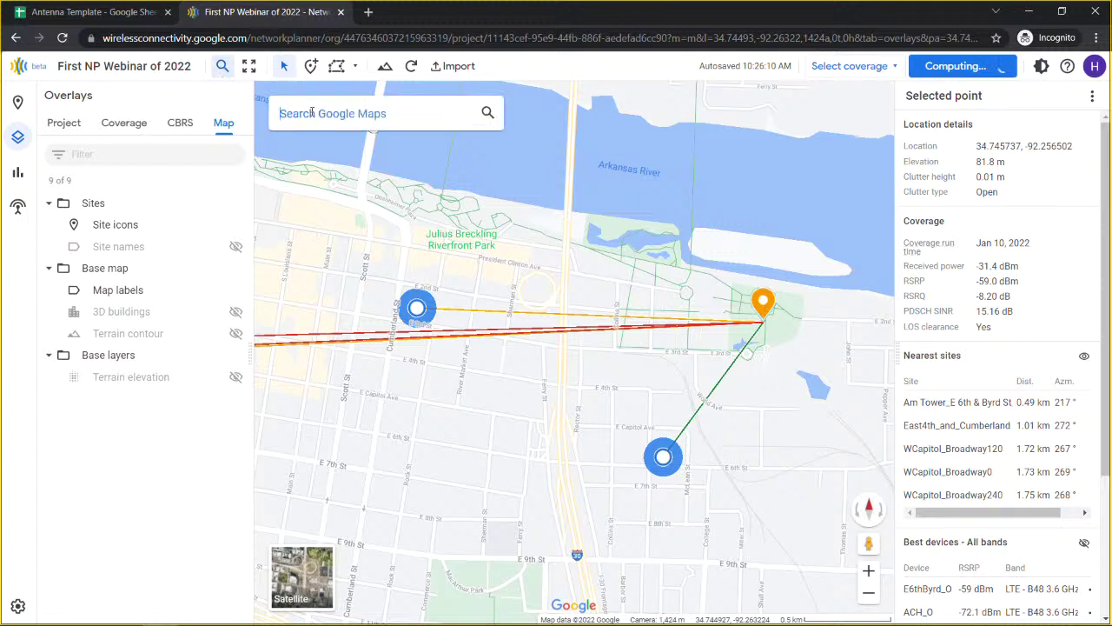
{"action": "type", "text": "custom tr"}
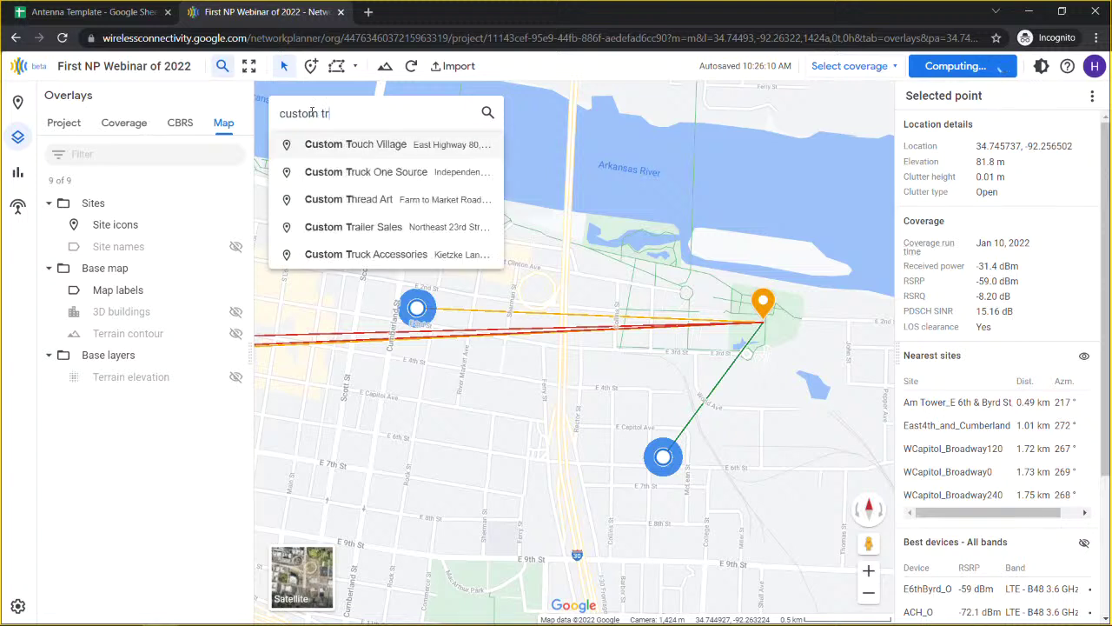
{"action": "type", "text": "oph"}
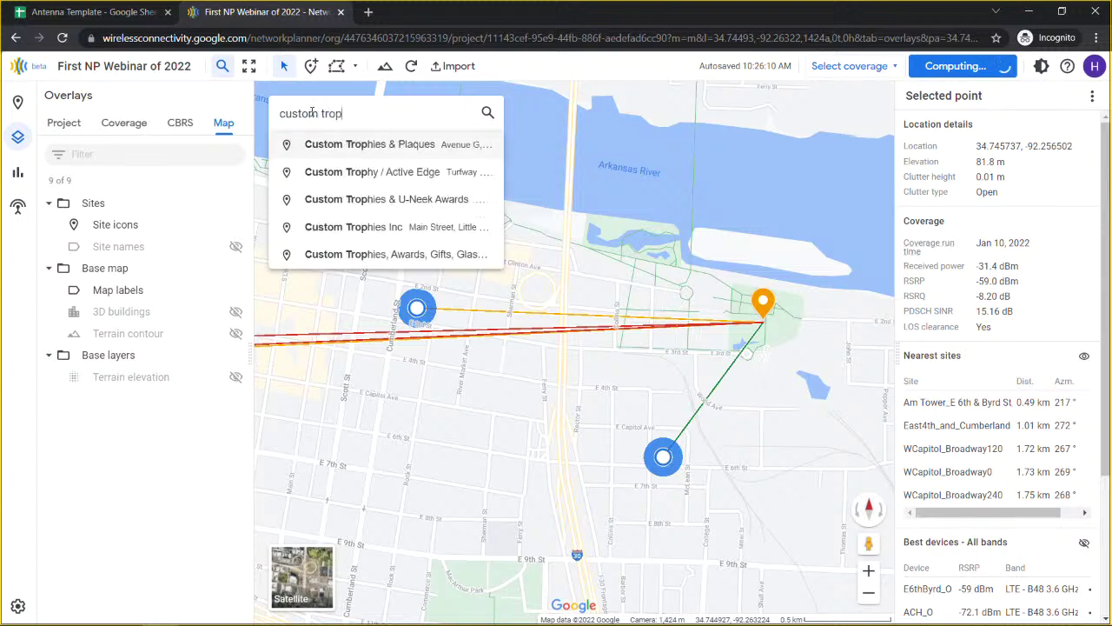
{"action": "left_click", "coordinate": [342, 144]}
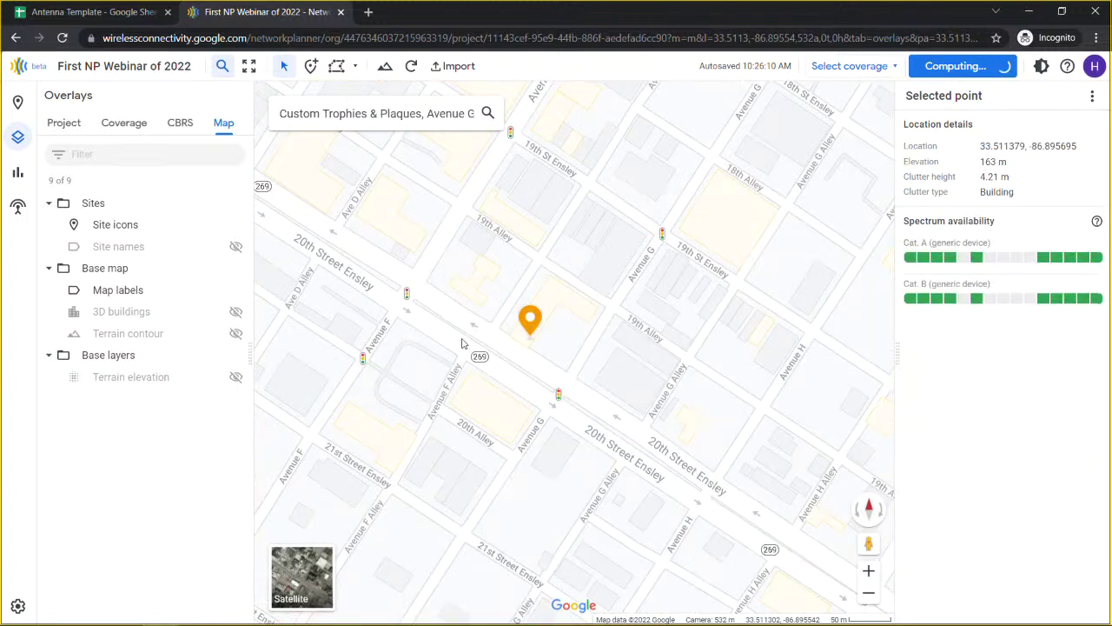
{"action": "scroll", "coordinate": [462, 344], "scroll_direction": "down", "scroll_amount": 5}
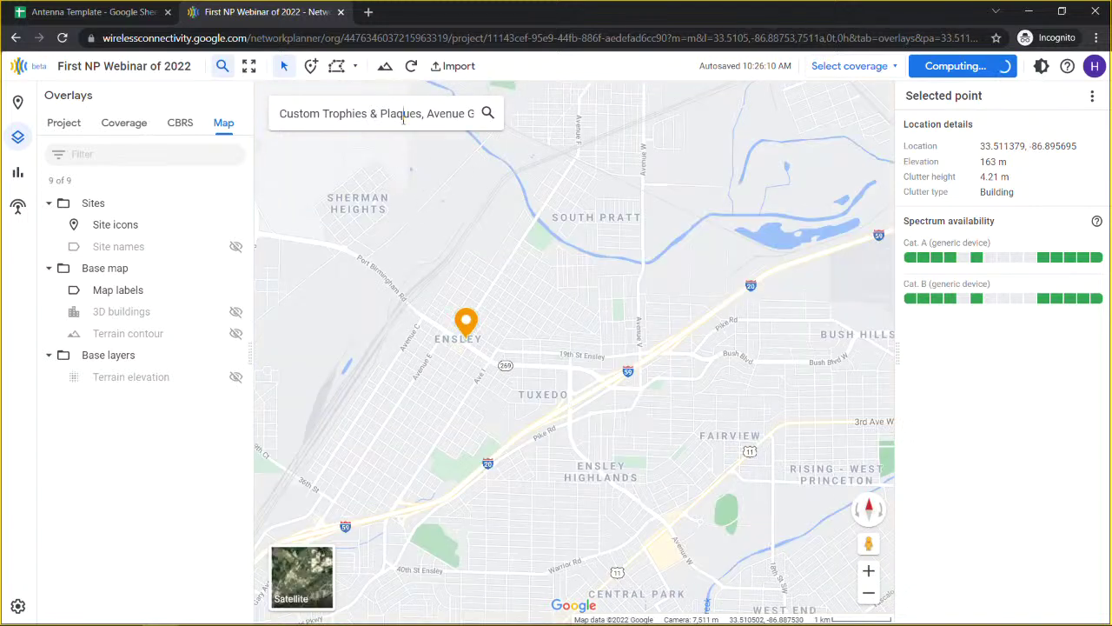
Step: Search 'little ro' and move the map to Little Rock, AR
{"action": "triple_click", "coordinate": [402, 119]}
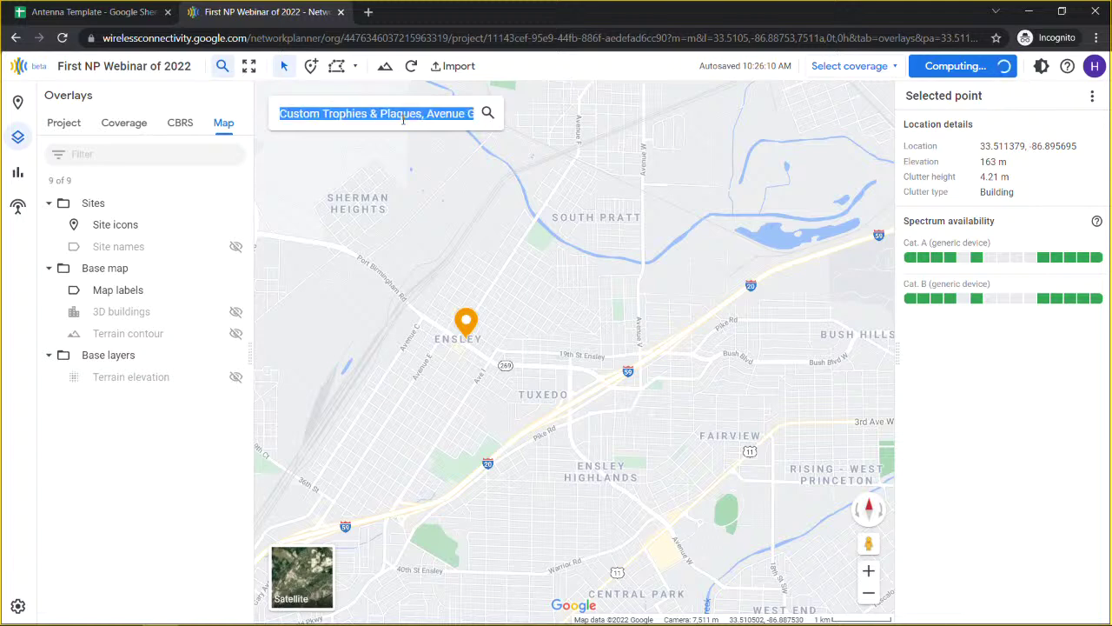
{"action": "type", "text": "little ro"}
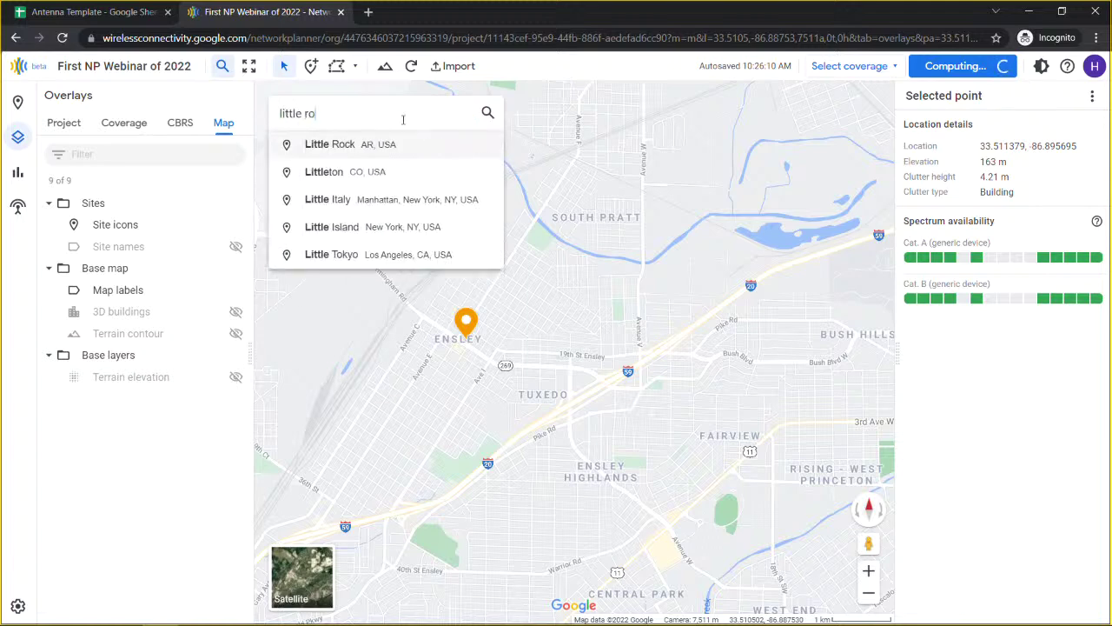
{"action": "left_click", "coordinate": [361, 146]}
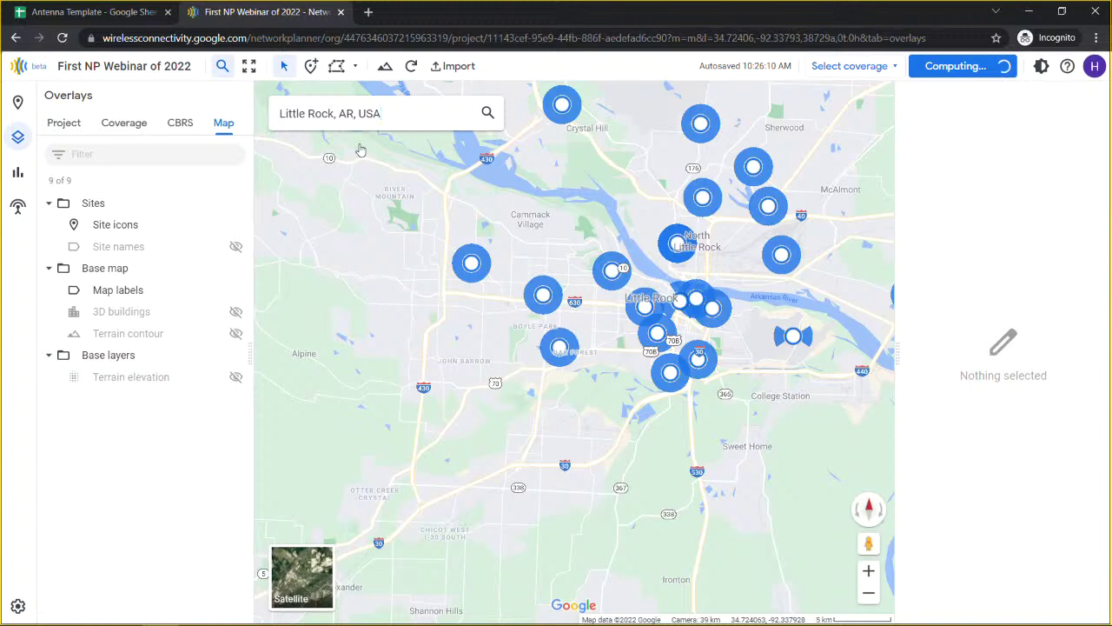
{"action": "scroll", "coordinate": [643, 300], "scroll_direction": "up", "scroll_amount": 1}
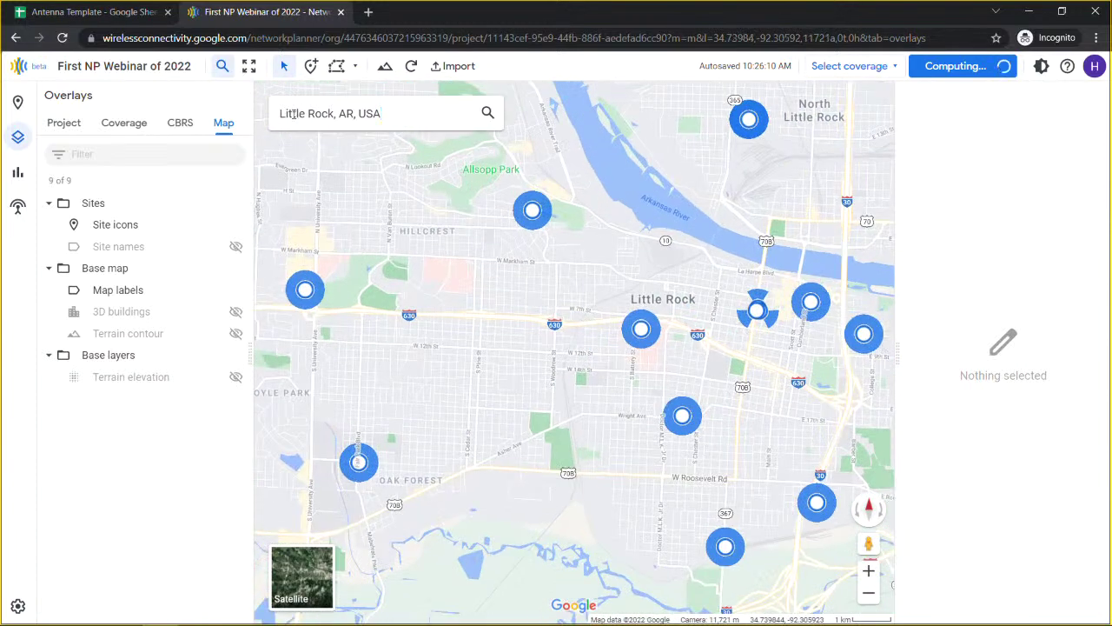
{"action": "scroll", "coordinate": [737, 368], "scroll_direction": "up", "scroll_amount": 1}
{"action": "left_click_drag", "start_coordinate": [736, 369], "coordinate": [514, 260]}
Step: Search 'MaArthur Park little' and go to MacArthur Park in Little Rock
{"action": "left_click_drag", "start_coordinate": [392, 111], "coordinate": [261, 111]}
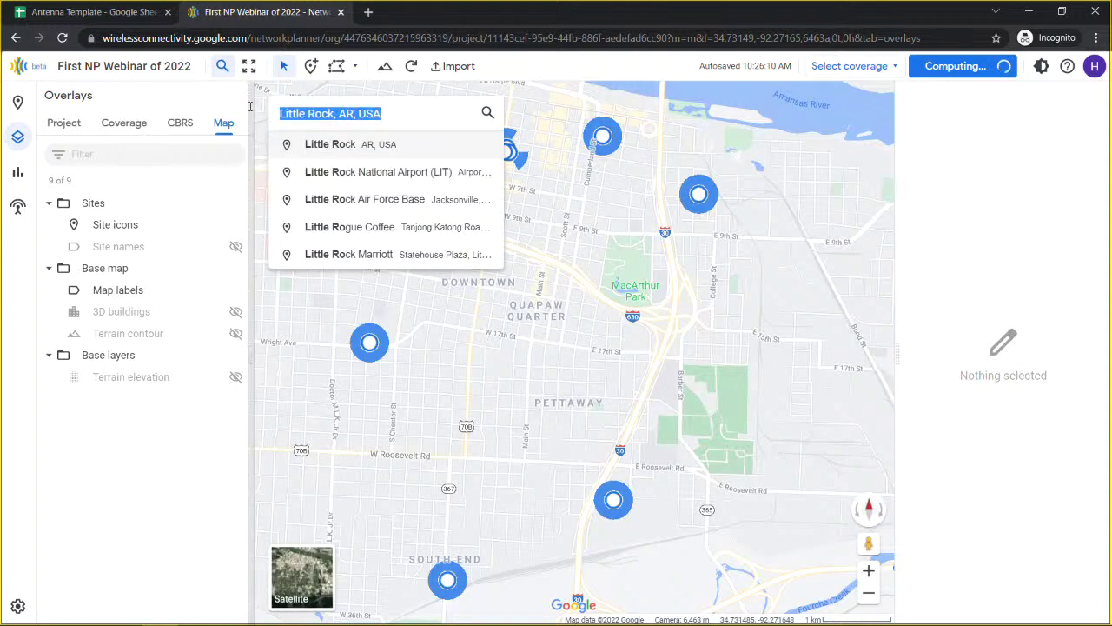
{"action": "type", "text": "MaAr"}
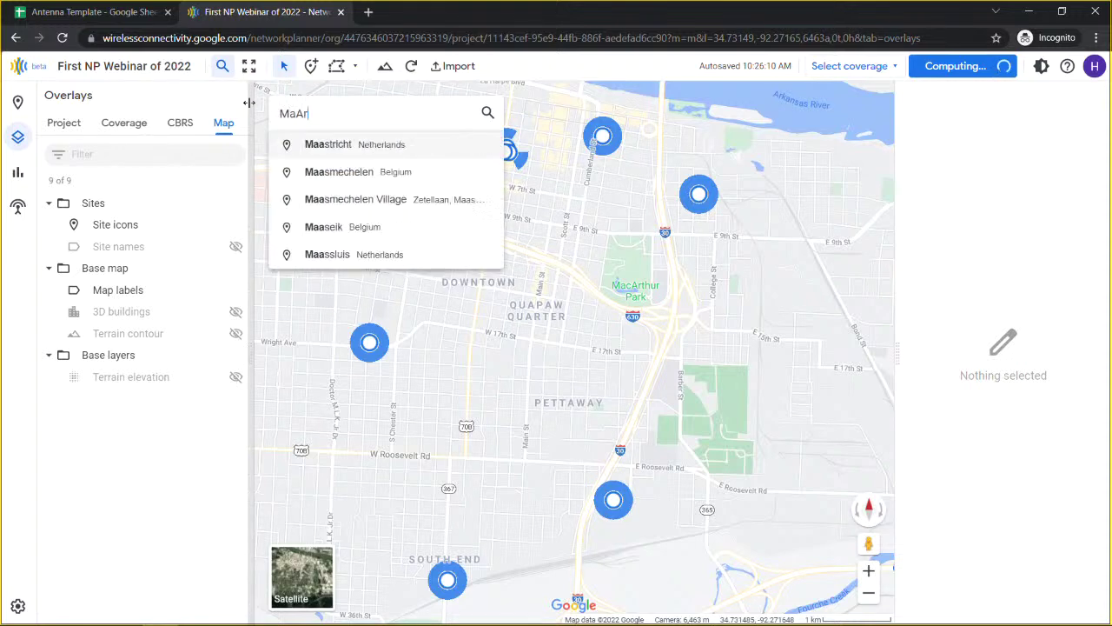
{"action": "type", "text": "thur Park"}
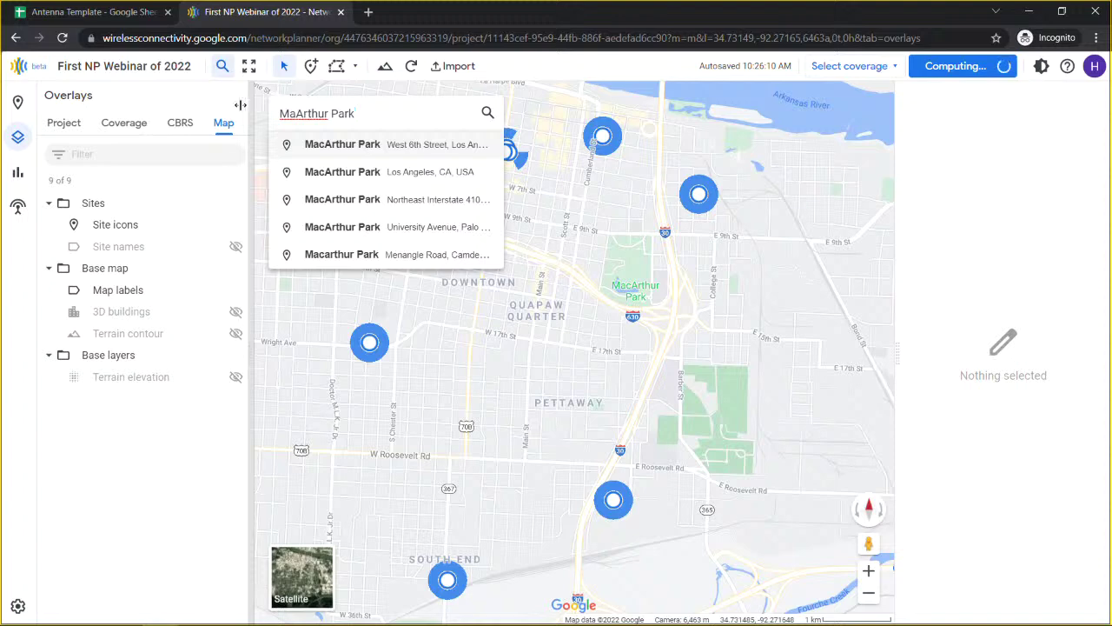
{"action": "type", "text": " little Rock, AR, USA"}
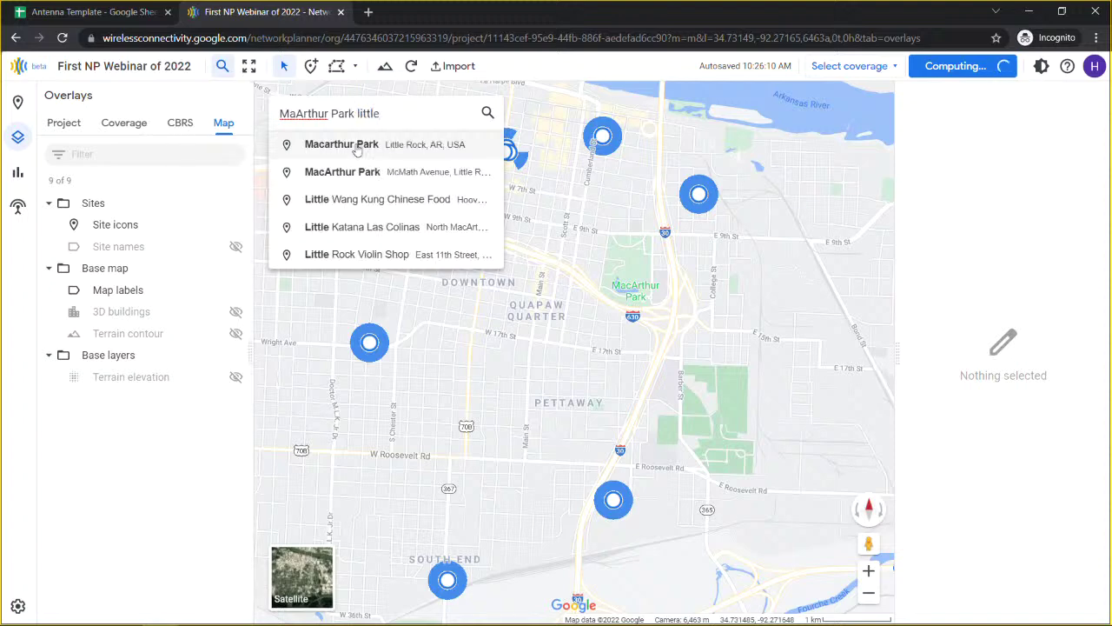
{"action": "left_click", "coordinate": [358, 146]}
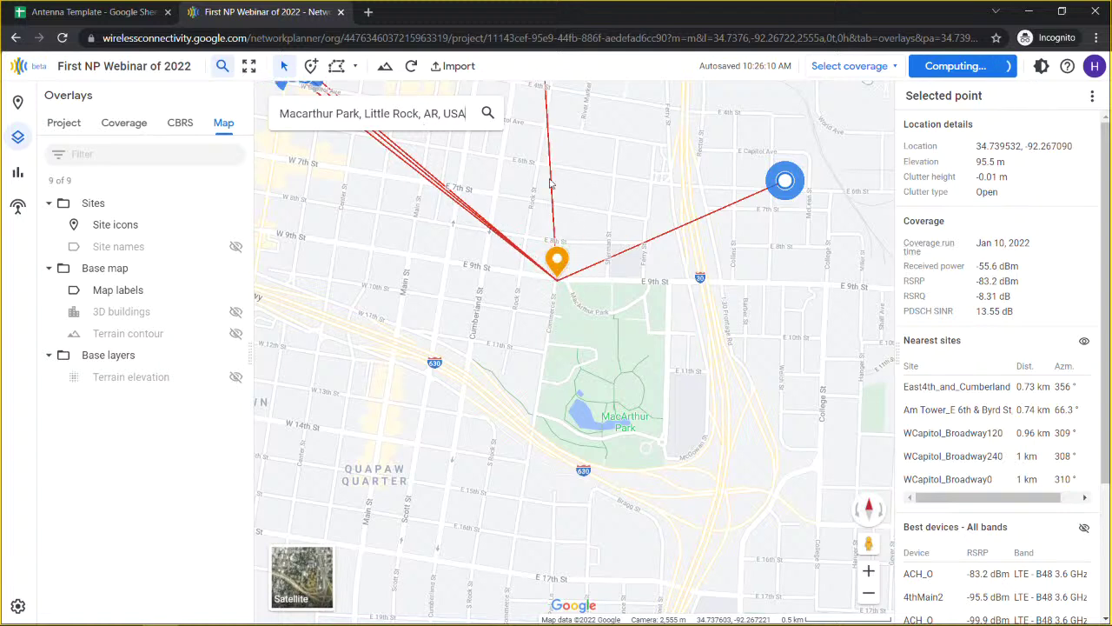
Step: Clear the query point, erase the Macarthur Park search text and close place search
{"action": "left_click", "coordinate": [615, 380]}
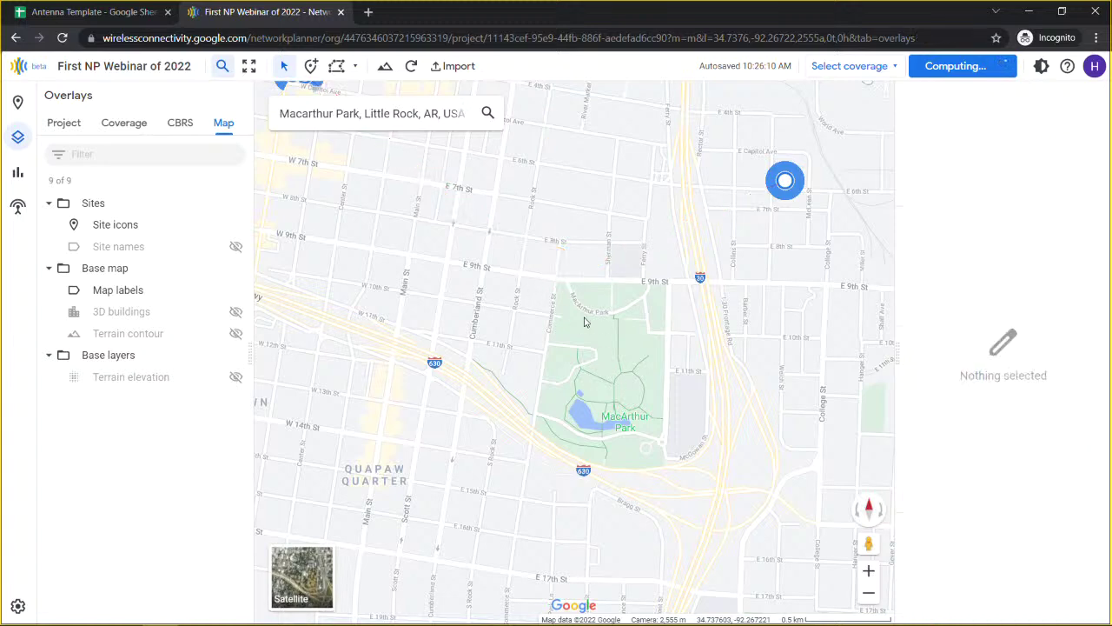
{"action": "scroll", "coordinate": [559, 283], "scroll_direction": "down", "scroll_amount": 2}
{"action": "left_click_drag", "start_coordinate": [559, 287], "coordinate": [465, 313]}
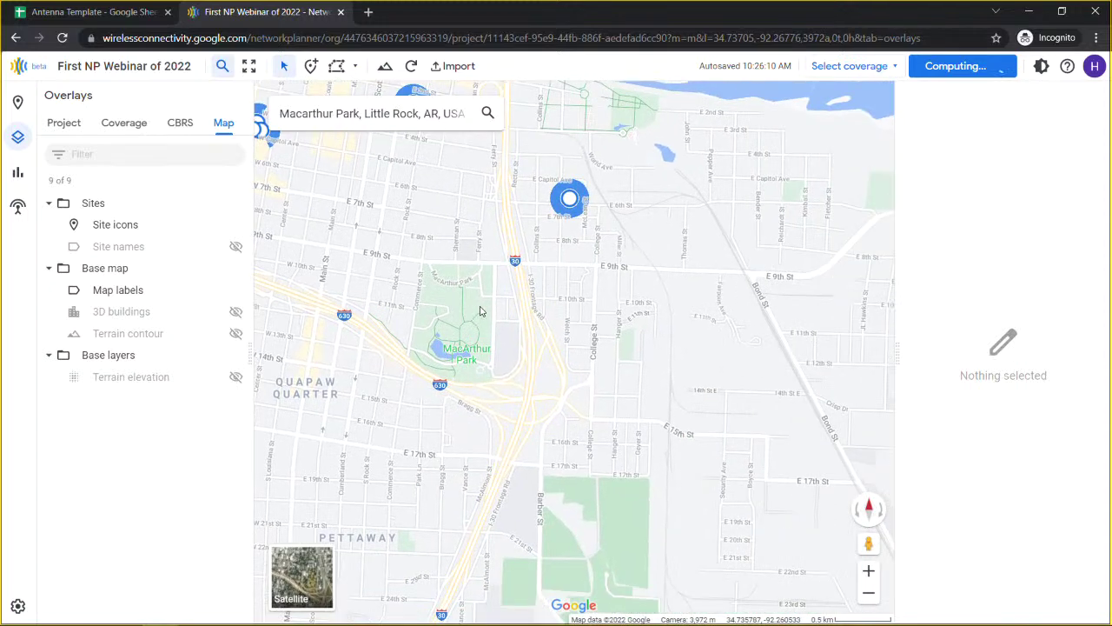
{"action": "left_click", "coordinate": [420, 110]}
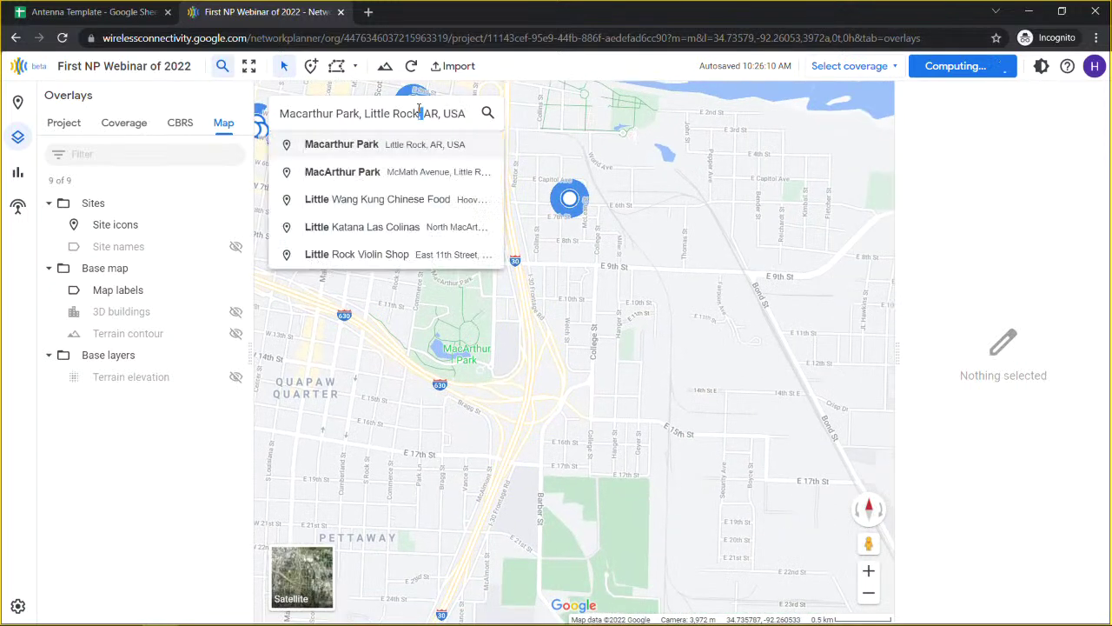
{"action": "triple_click", "coordinate": [420, 109]}
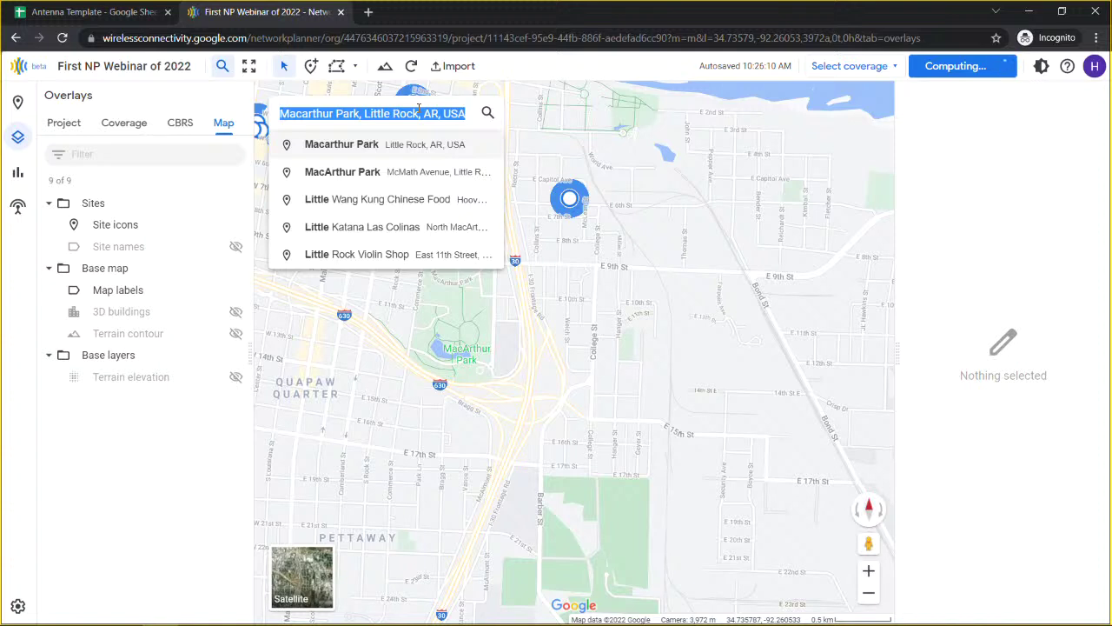
{"action": "key", "text": "BackSpace"}
{"action": "left_click", "coordinate": [224, 67]}
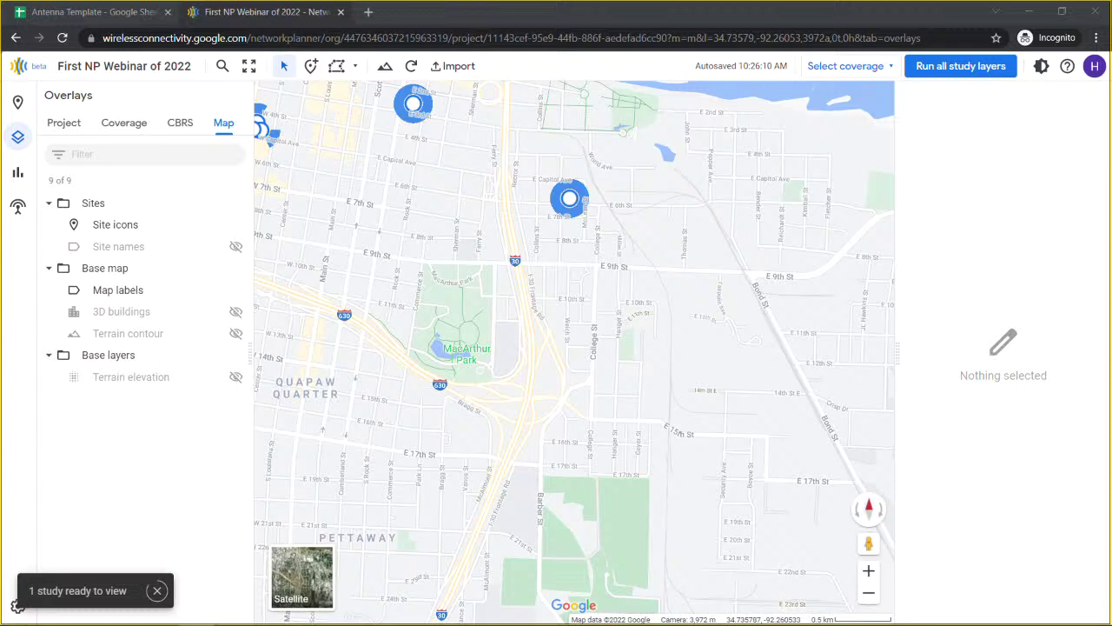
Step: Dismiss the '1 study ready to view' notice at the bottom left
{"action": "left_click", "coordinate": [156, 590]}
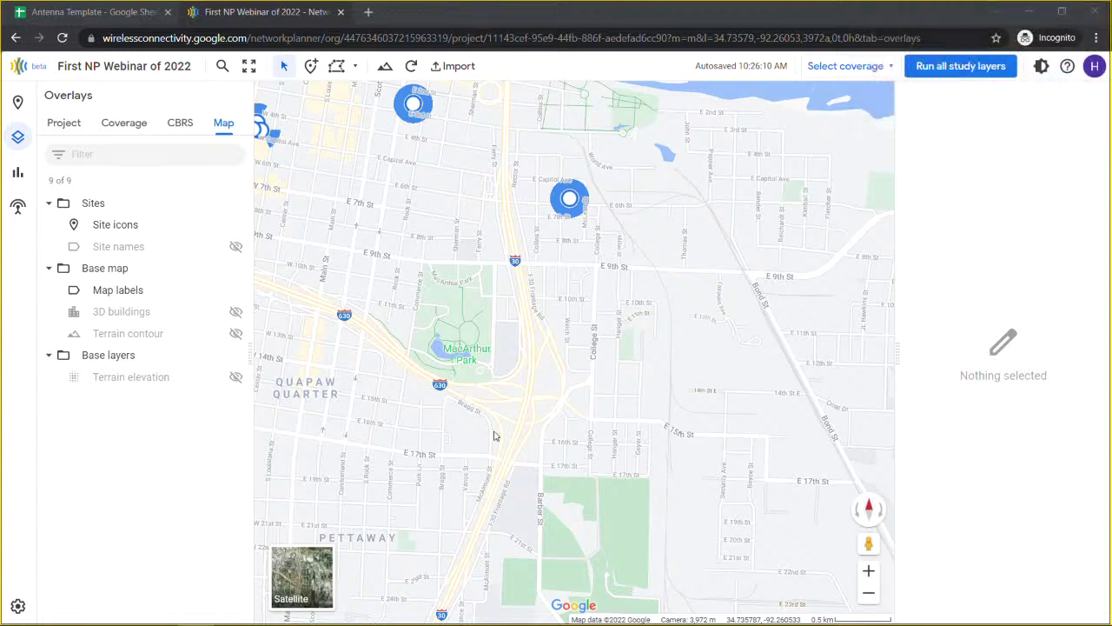
Step: Reopen the overlays panel and compare Map layers with Project overlays, which list none
{"action": "left_click", "coordinate": [19, 141]}
{"action": "left_click", "coordinate": [17, 139]}
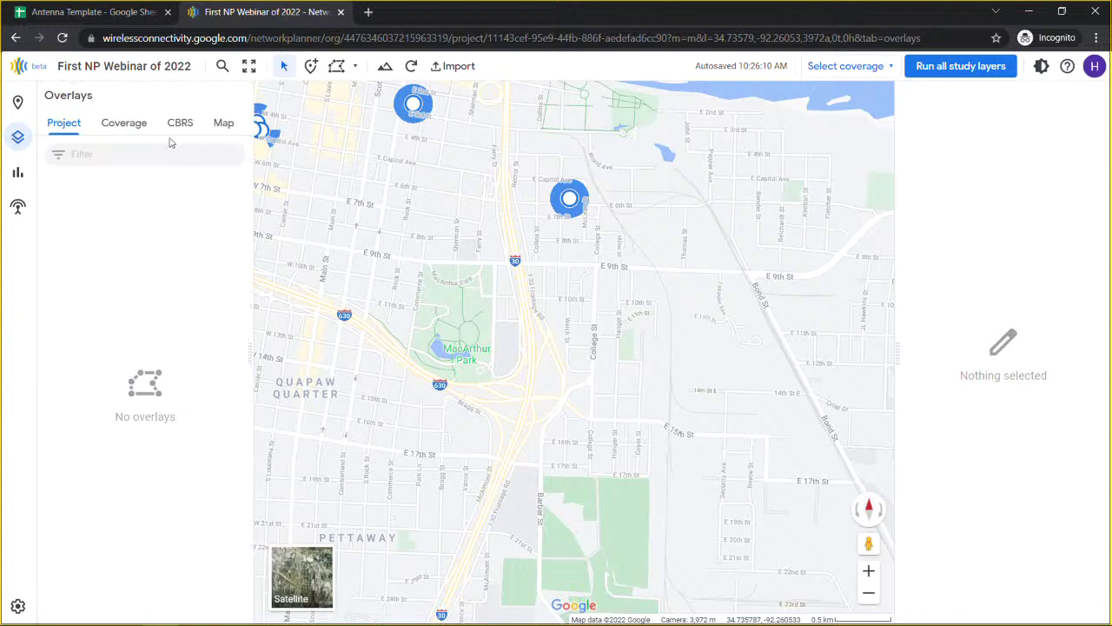
{"action": "left_click", "coordinate": [223, 123]}
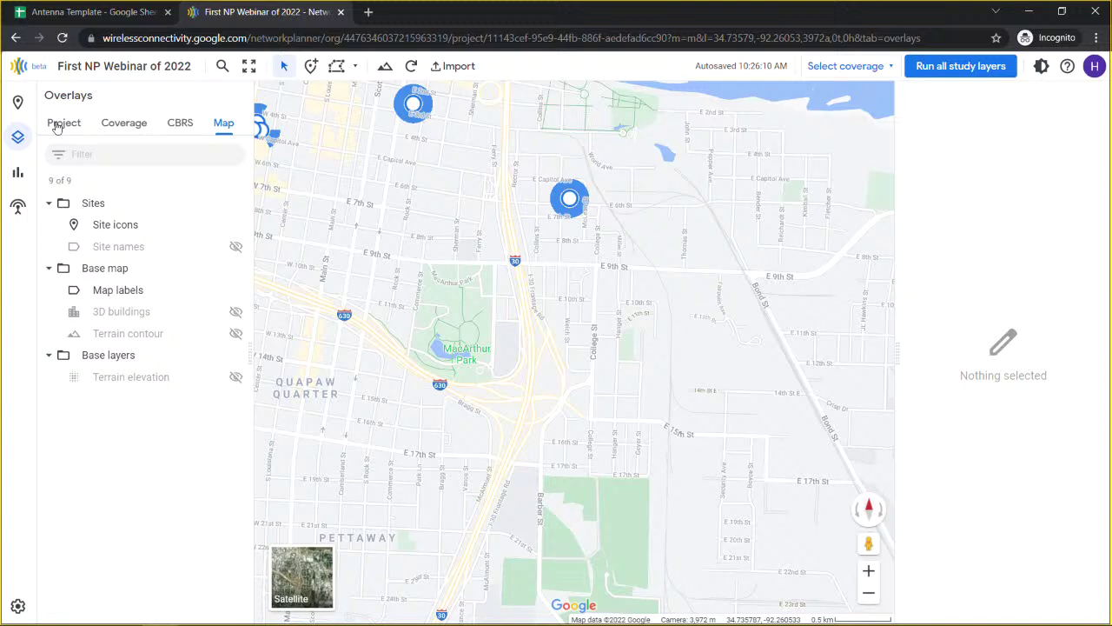
{"action": "left_click", "coordinate": [58, 127]}
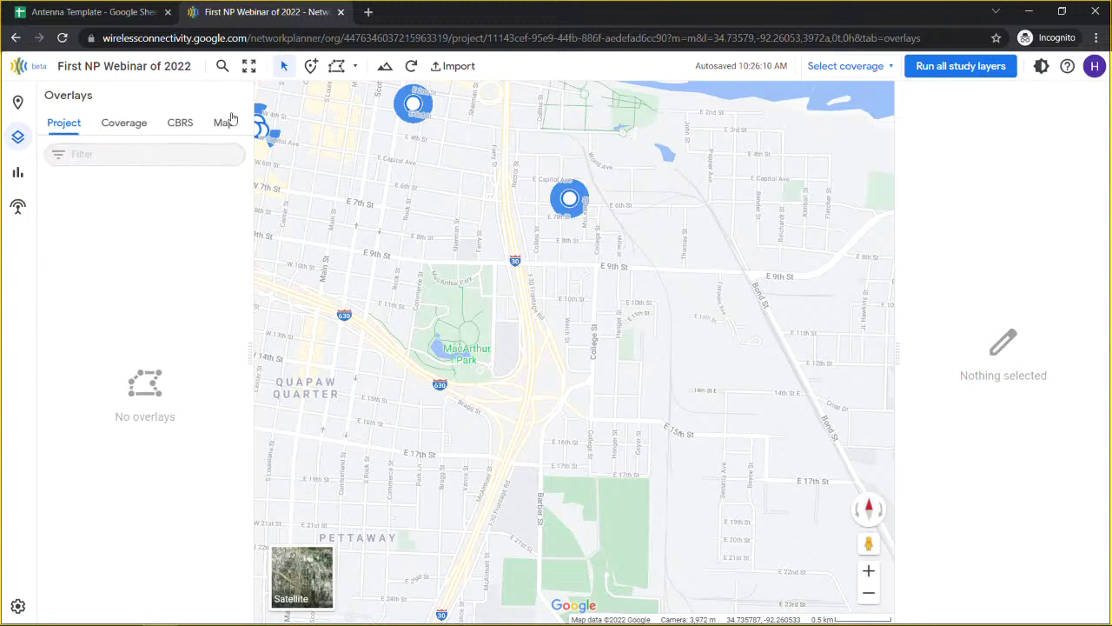
Step: Zoom out and recentre the map to frame all the Little Rock sites
{"action": "scroll", "coordinate": [342, 199], "scroll_direction": "down", "scroll_amount": 2}
{"action": "scroll", "coordinate": [342, 199], "scroll_direction": "down", "scroll_amount": 3}
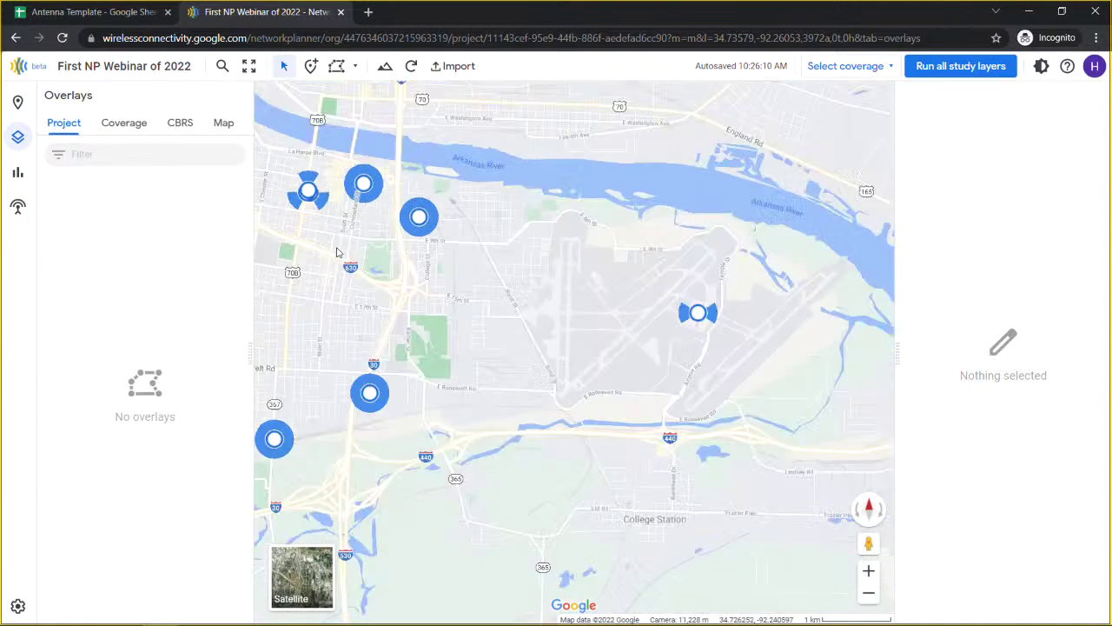
{"action": "left_click_drag", "start_coordinate": [300, 295], "coordinate": [513, 341]}
{"action": "scroll", "coordinate": [513, 341], "scroll_direction": "up", "scroll_amount": 2}
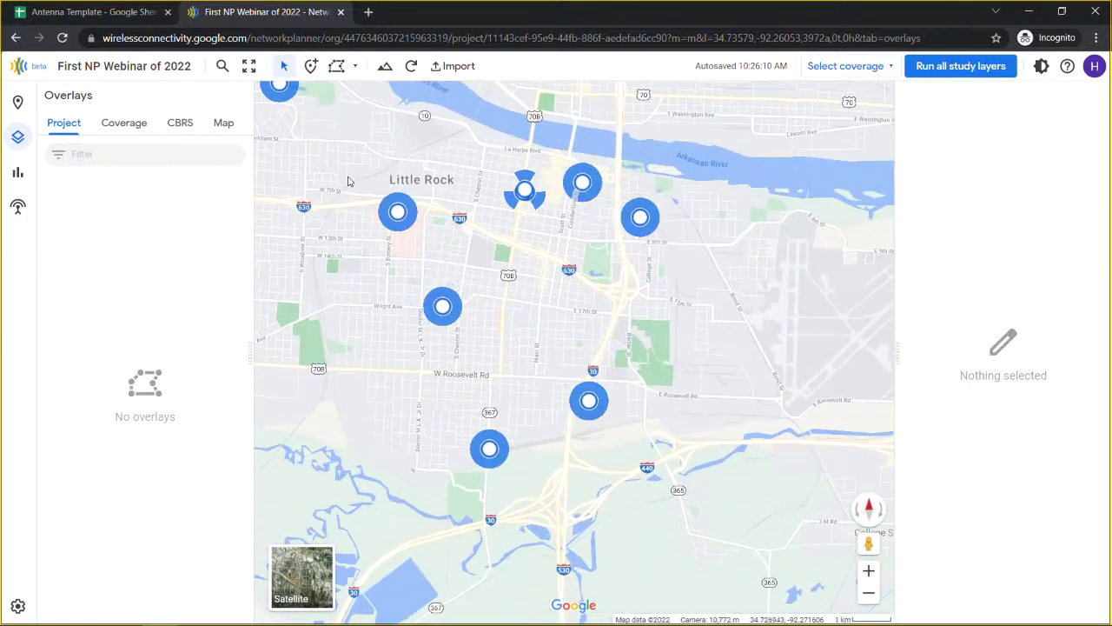
{"action": "left_click", "coordinate": [337, 66]}
Step: Draw a five-corner boundary polygon around downtown Little Rock, closing it on the first corner
{"action": "left_click", "coordinate": [420, 114]}
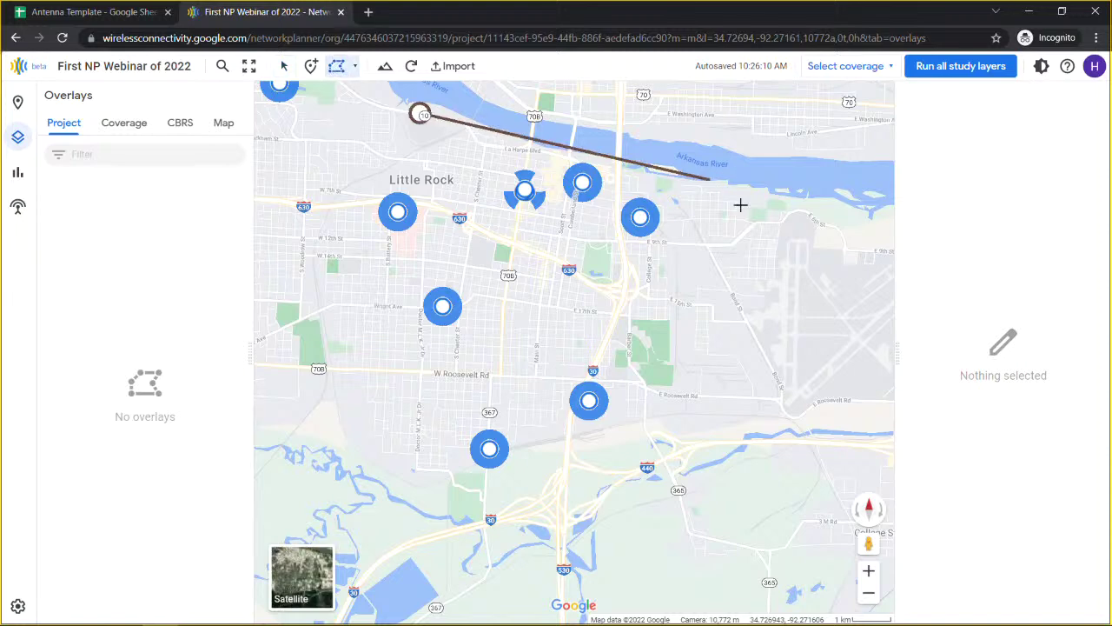
{"action": "left_click", "coordinate": [744, 206]}
{"action": "left_click", "coordinate": [632, 556]}
{"action": "left_click", "coordinate": [320, 467]}
{"action": "left_click", "coordinate": [350, 144]}
{"action": "left_click", "coordinate": [420, 115]}
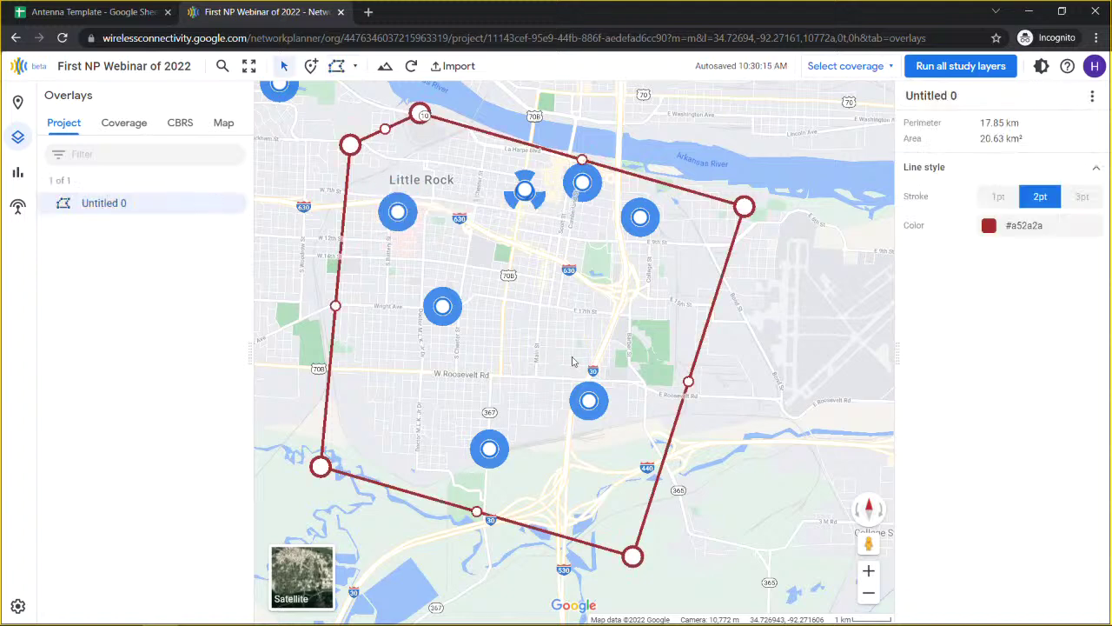
Step: Rename the new polygon from 'Untitled 0' to 'Big Box' and toggle its visibility off and on
{"action": "left_click", "coordinate": [971, 88]}
{"action": "left_click_drag", "start_coordinate": [972, 89], "coordinate": [893, 103]}
{"action": "type", "text": "Big Box"}
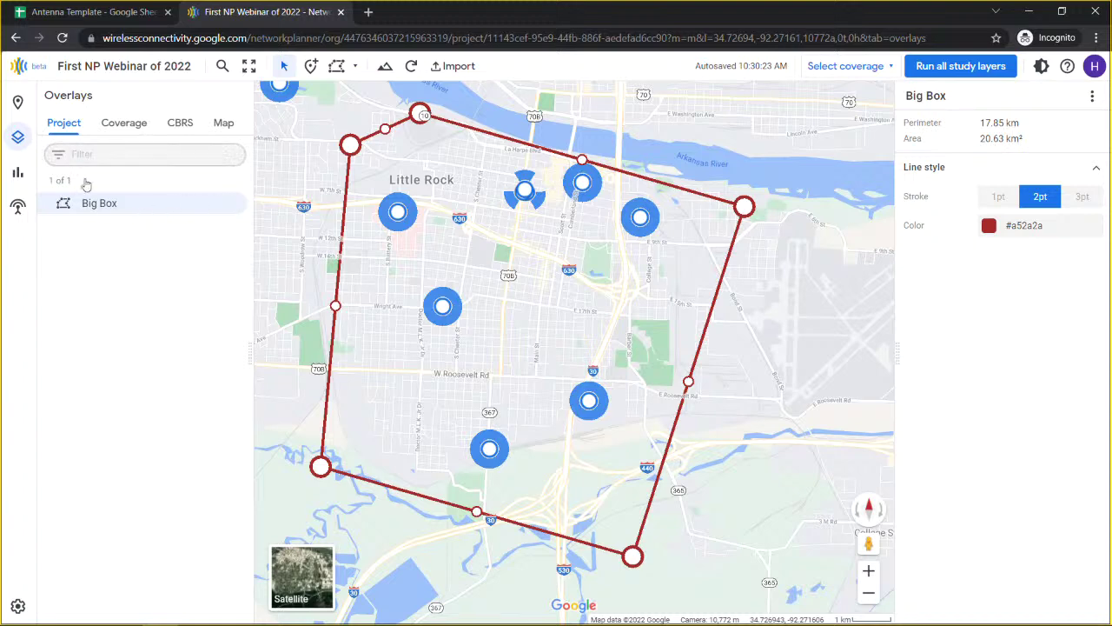
{"action": "left_click", "coordinate": [235, 205]}
{"action": "left_click", "coordinate": [235, 205]}
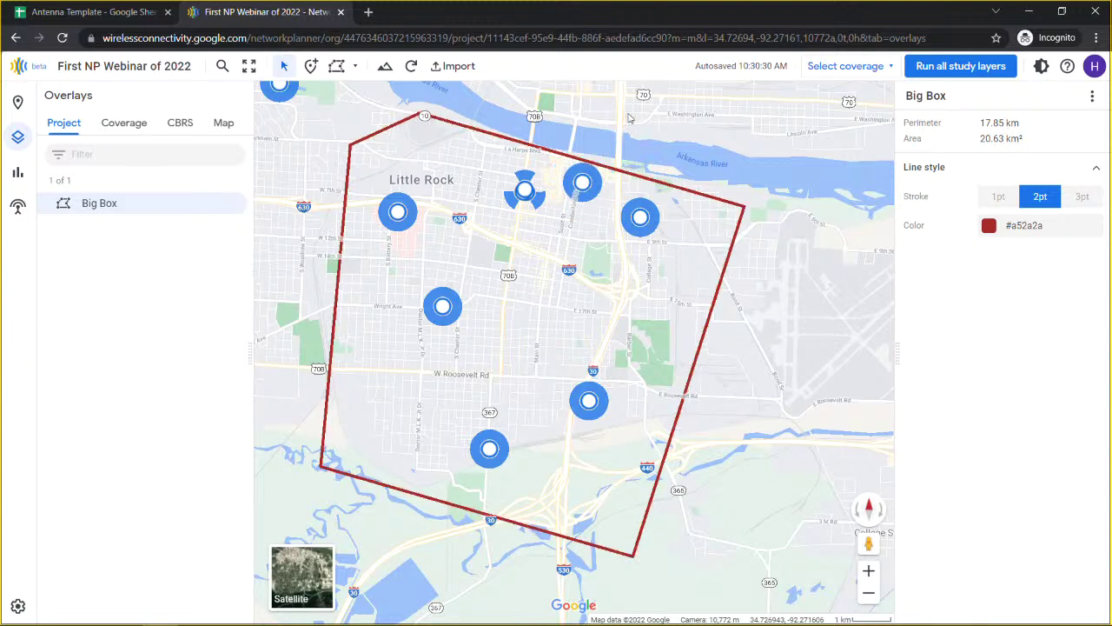
{"action": "left_click_drag", "start_coordinate": [629, 137], "coordinate": [628, 306]}
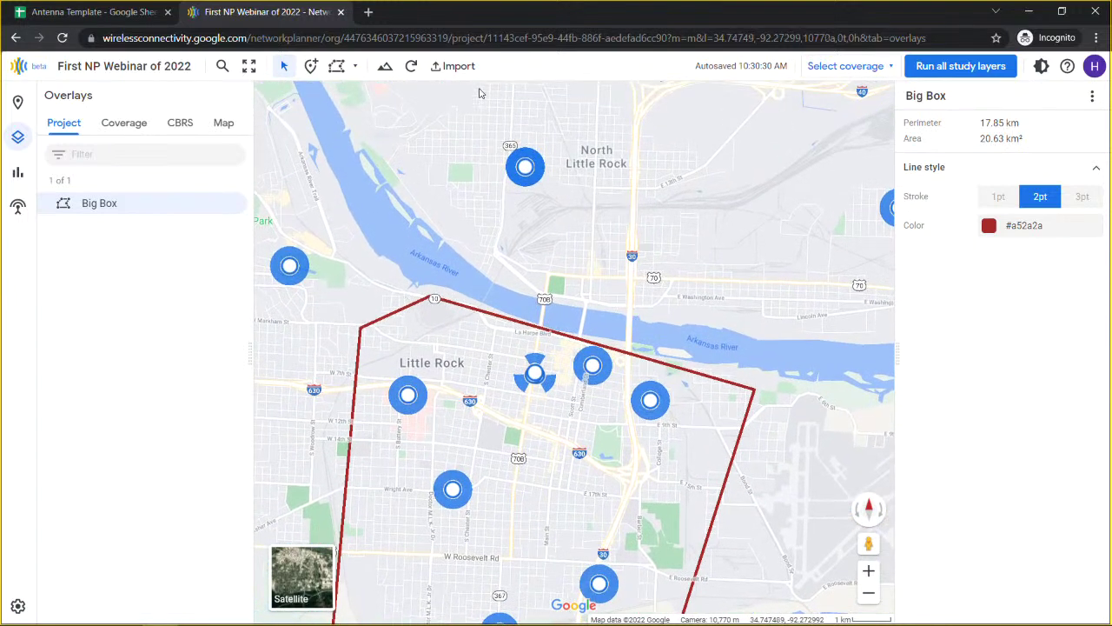
{"action": "left_click", "coordinate": [455, 67]}
Step: Upload LittleRockRings.kml from the computer with the import type changed from data points to KMLs
{"action": "left_click", "coordinate": [472, 113]}
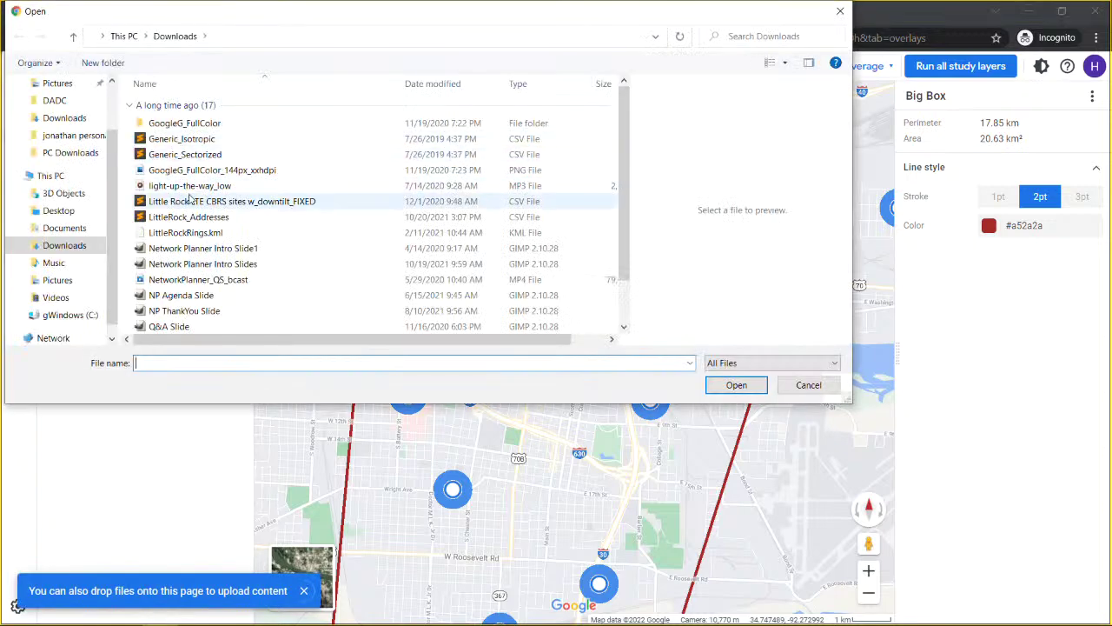
{"action": "left_click", "coordinate": [193, 234]}
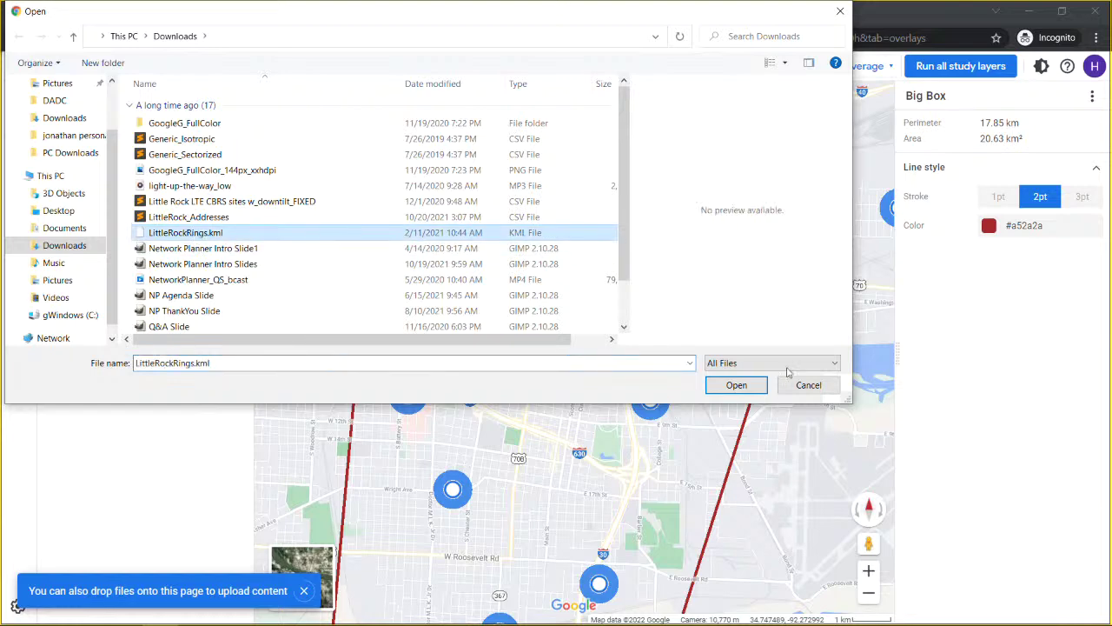
{"action": "left_click", "coordinate": [728, 387]}
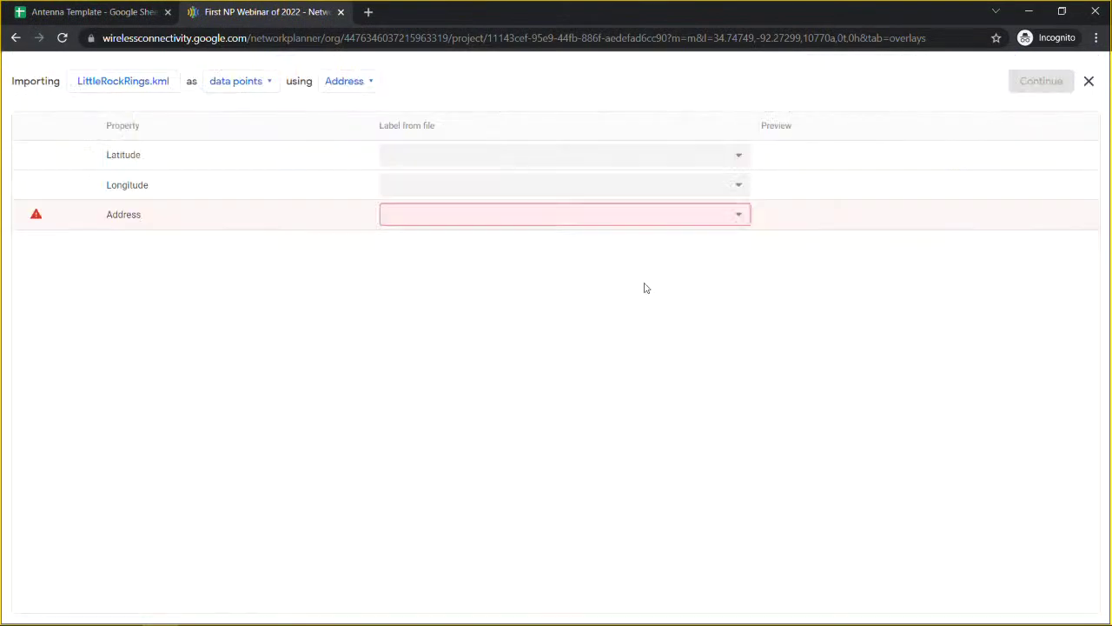
{"action": "left_click", "coordinate": [237, 80]}
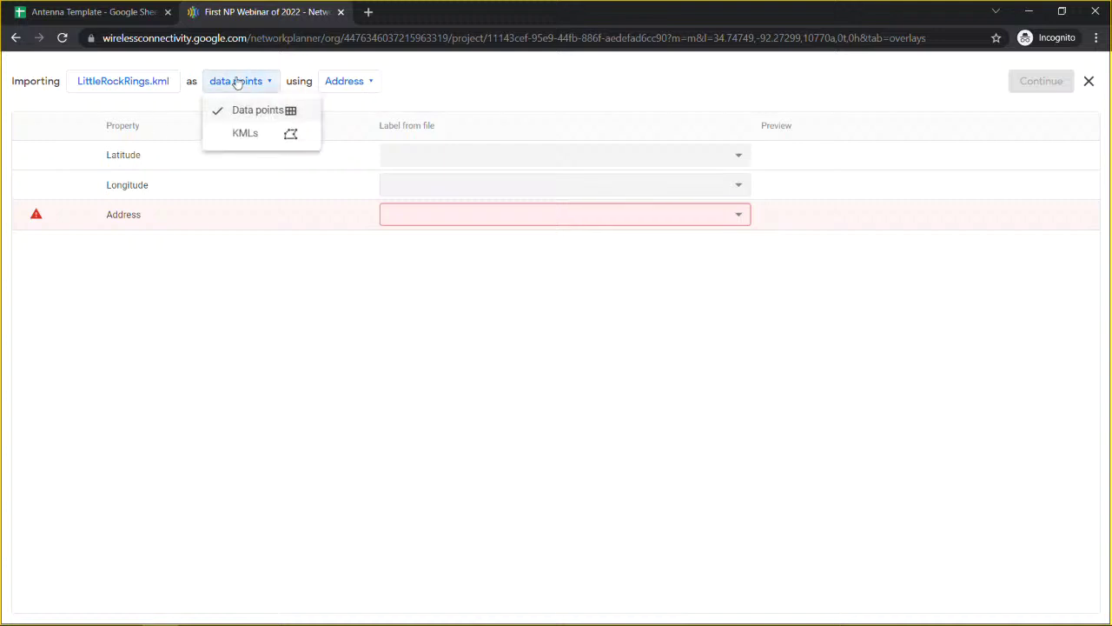
{"action": "left_click", "coordinate": [248, 135]}
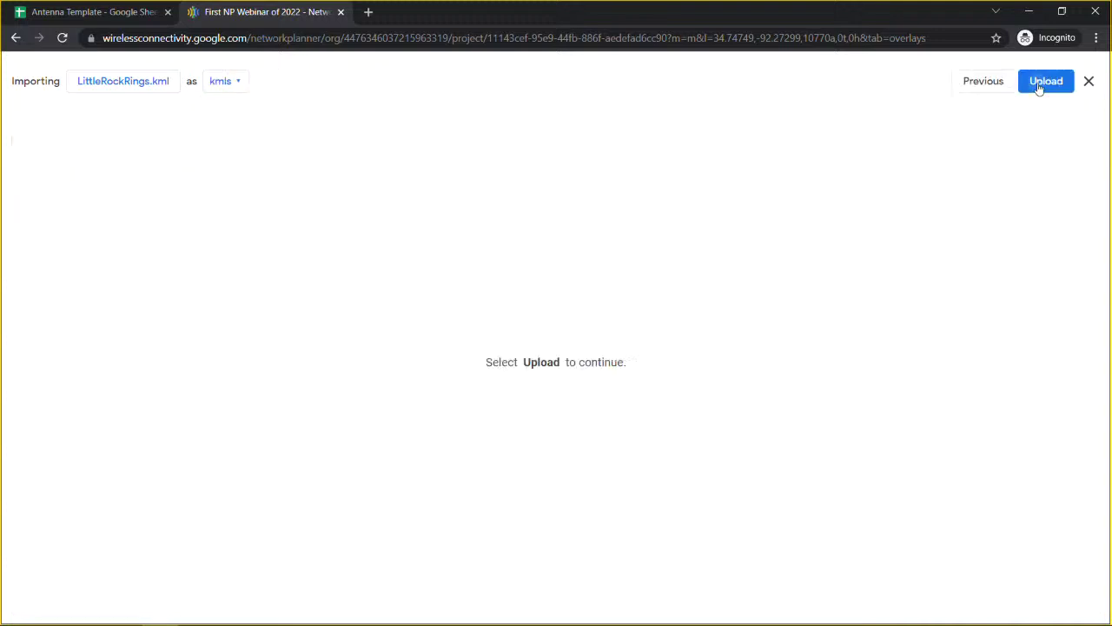
{"action": "left_click", "coordinate": [1042, 85]}
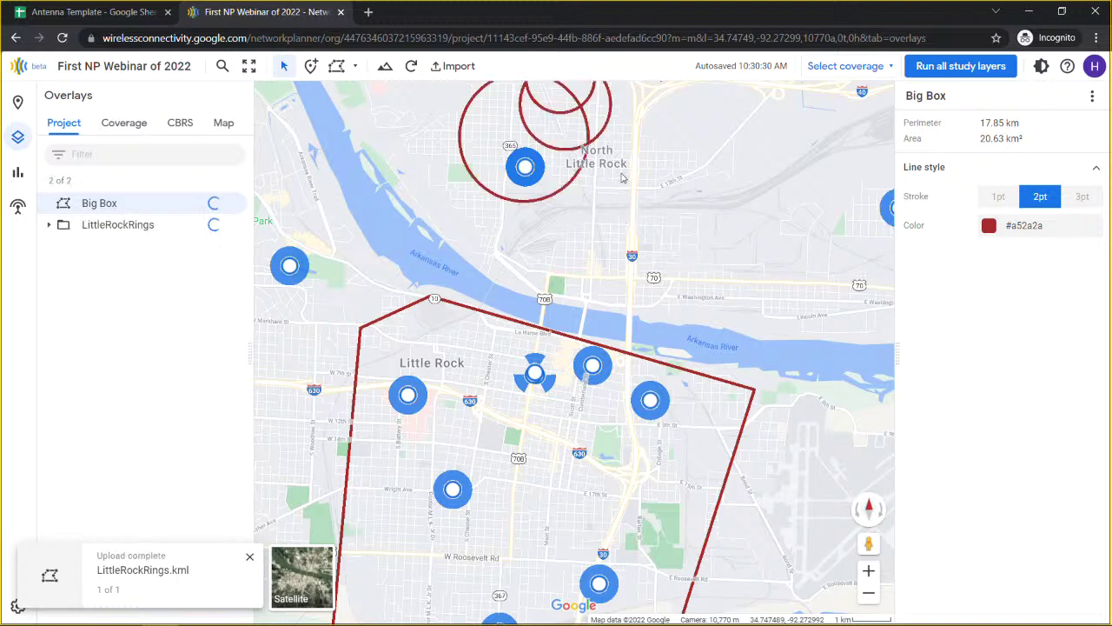
{"action": "left_click_drag", "start_coordinate": [622, 179], "coordinate": [603, 320]}
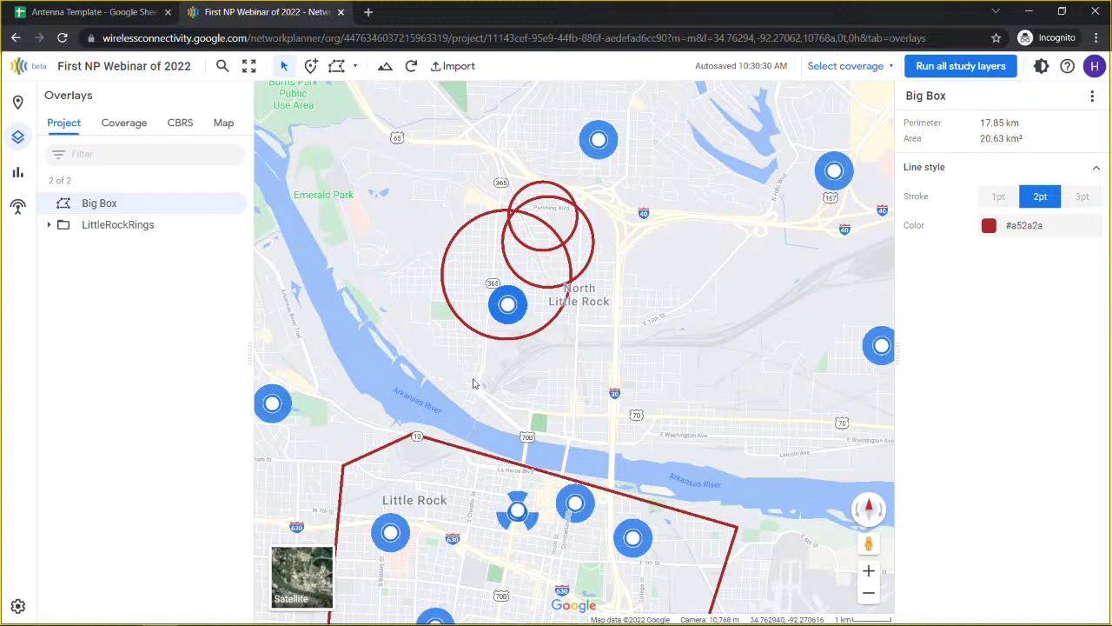
{"action": "left_click_drag", "start_coordinate": [454, 360], "coordinate": [483, 155]}
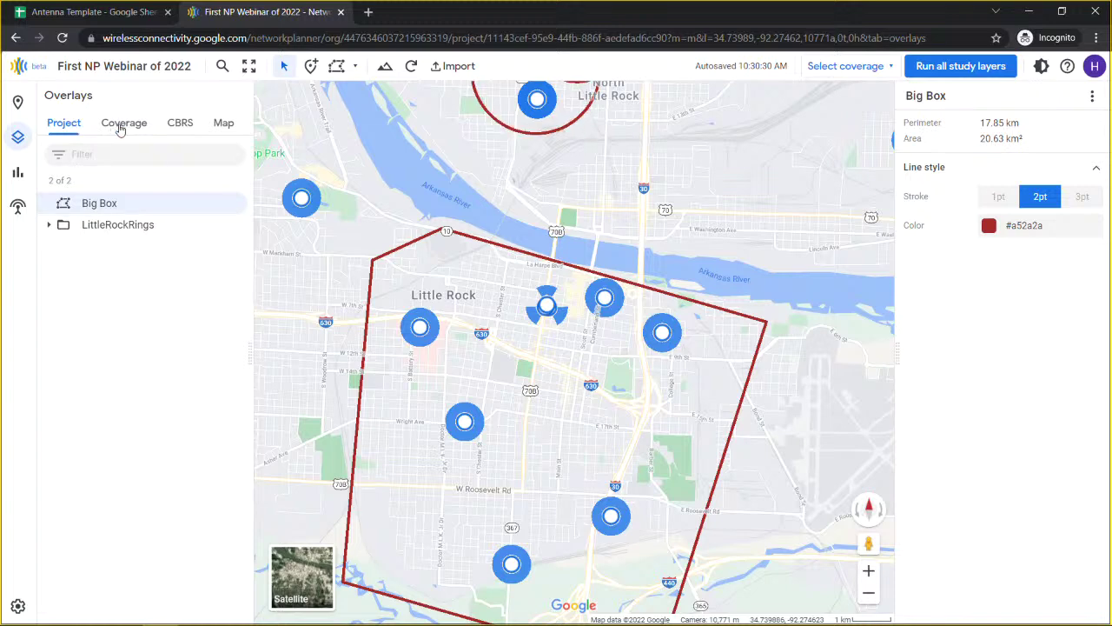
Step: Turn on the Jan 11, 2022 'RSRP - All bands' coverage layer and check coverage toward Faulkner Lake and the airport
{"action": "left_click", "coordinate": [121, 130]}
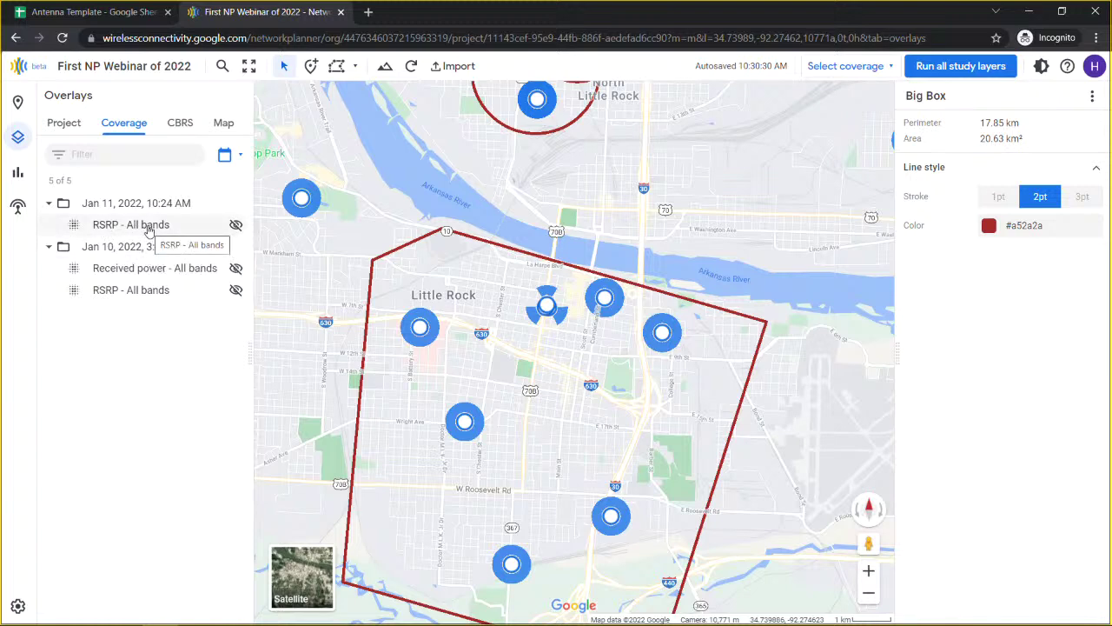
{"action": "left_click", "coordinate": [236, 226]}
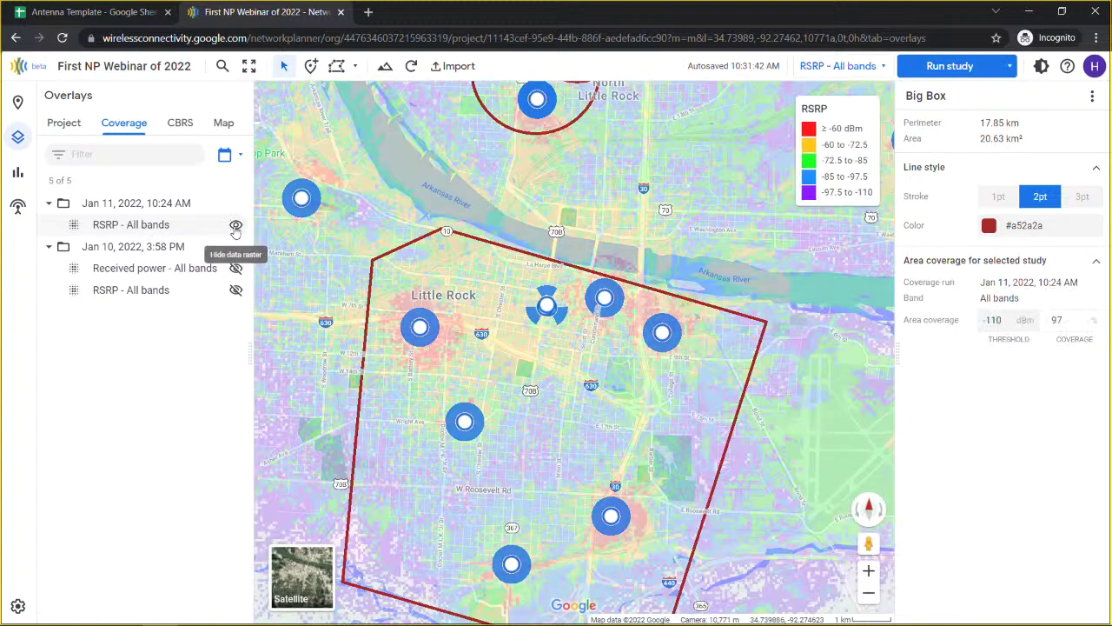
{"action": "left_click_drag", "start_coordinate": [748, 399], "coordinate": [496, 397]}
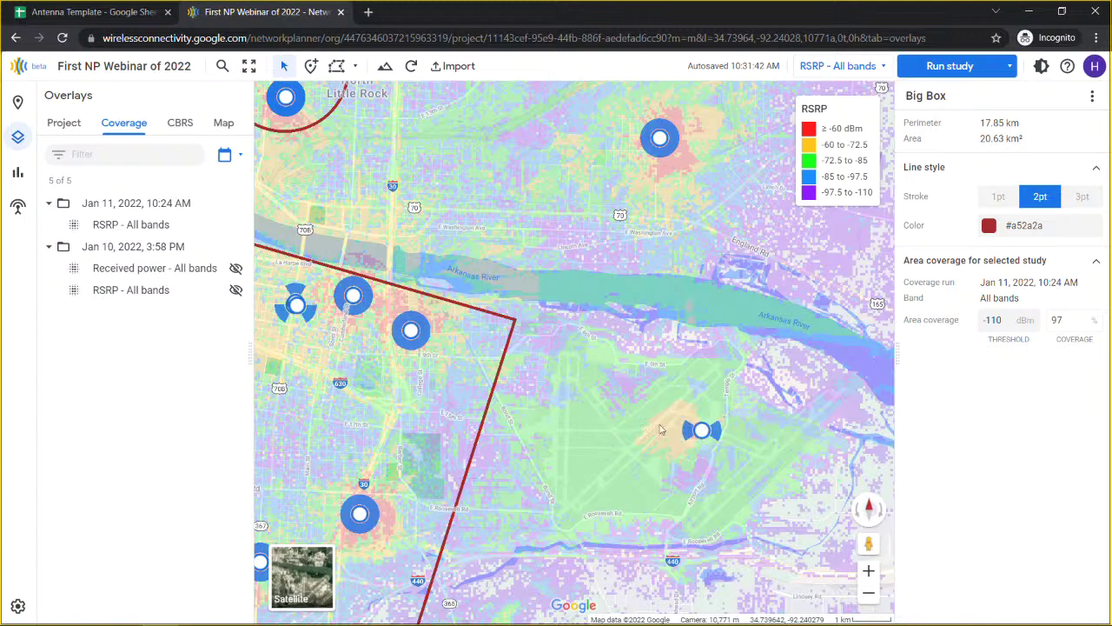
{"action": "left_click_drag", "start_coordinate": [771, 316], "coordinate": [608, 331]}
{"action": "left_click_drag", "start_coordinate": [799, 330], "coordinate": [658, 321]}
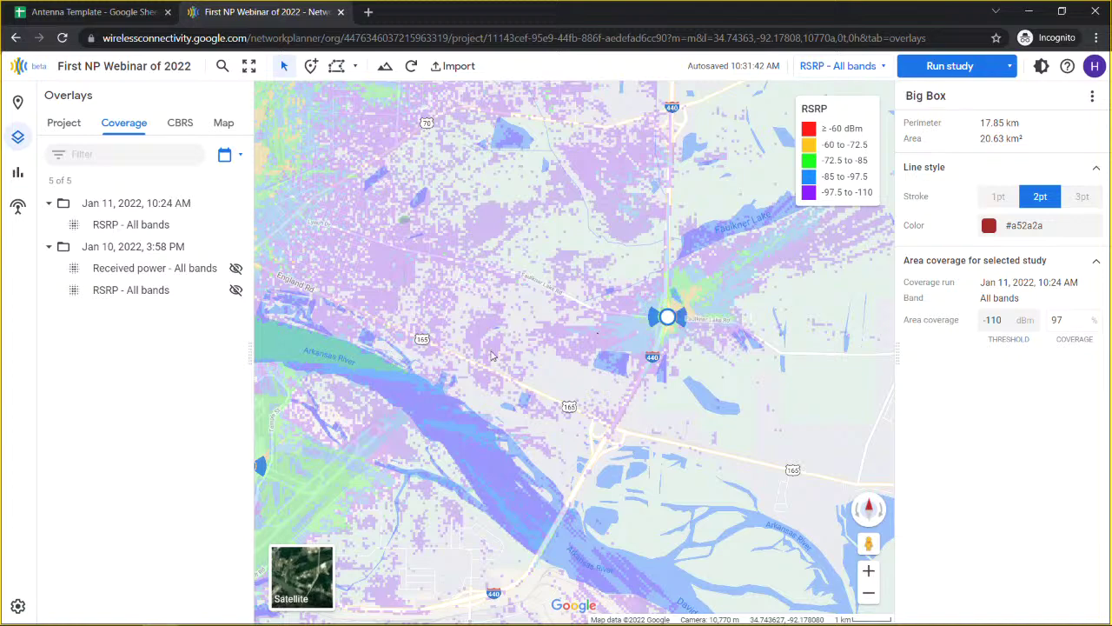
{"action": "left_click_drag", "start_coordinate": [509, 341], "coordinate": [832, 284]}
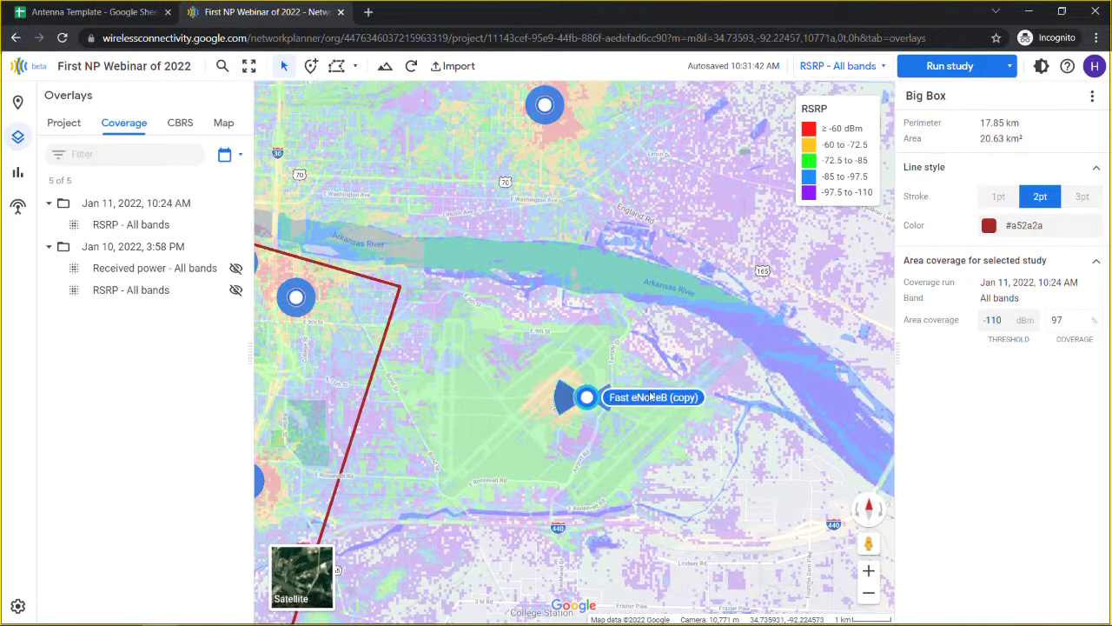
{"action": "left_click_drag", "start_coordinate": [580, 404], "coordinate": [334, 468]}
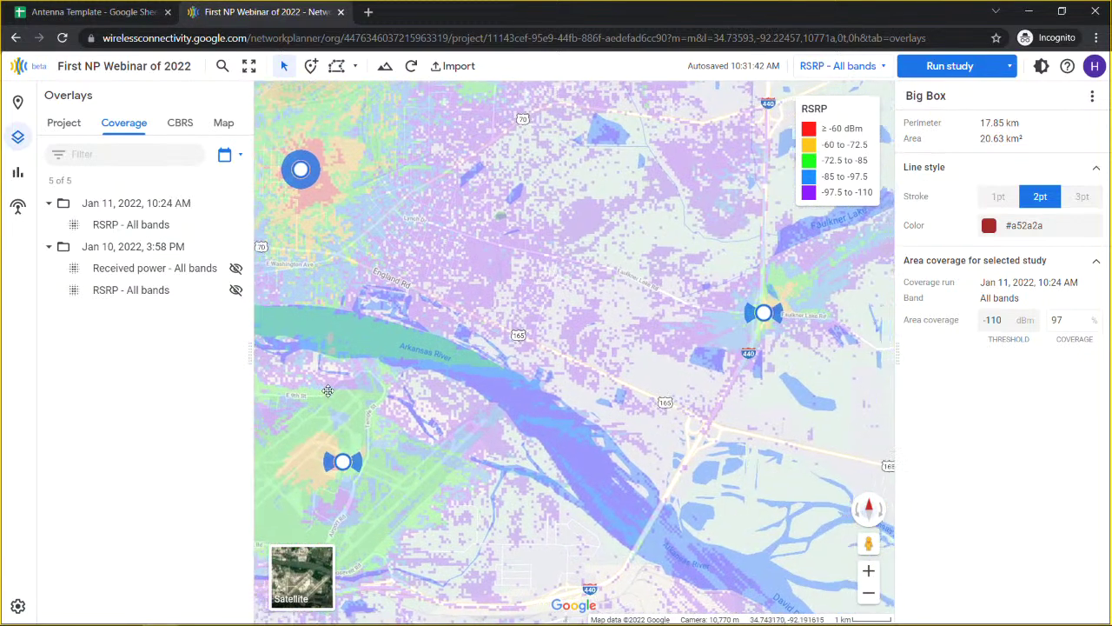
{"action": "left_click_drag", "start_coordinate": [263, 427], "coordinate": [746, 371]}
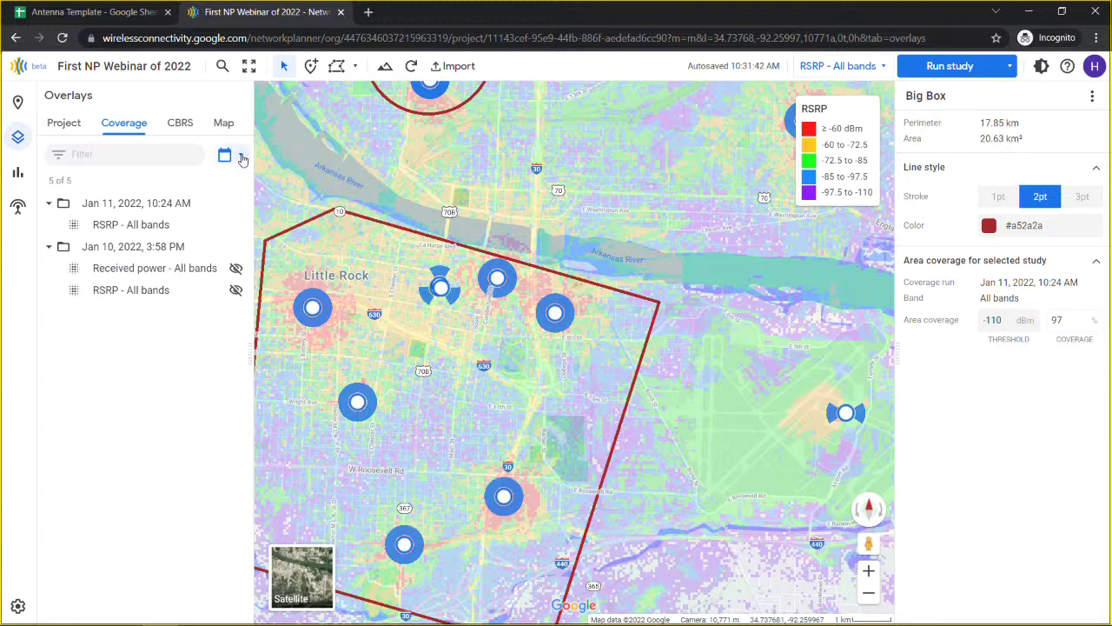
Step: Group the coverage overlays by study and zoom in toward the airport area
{"action": "left_click", "coordinate": [243, 158]}
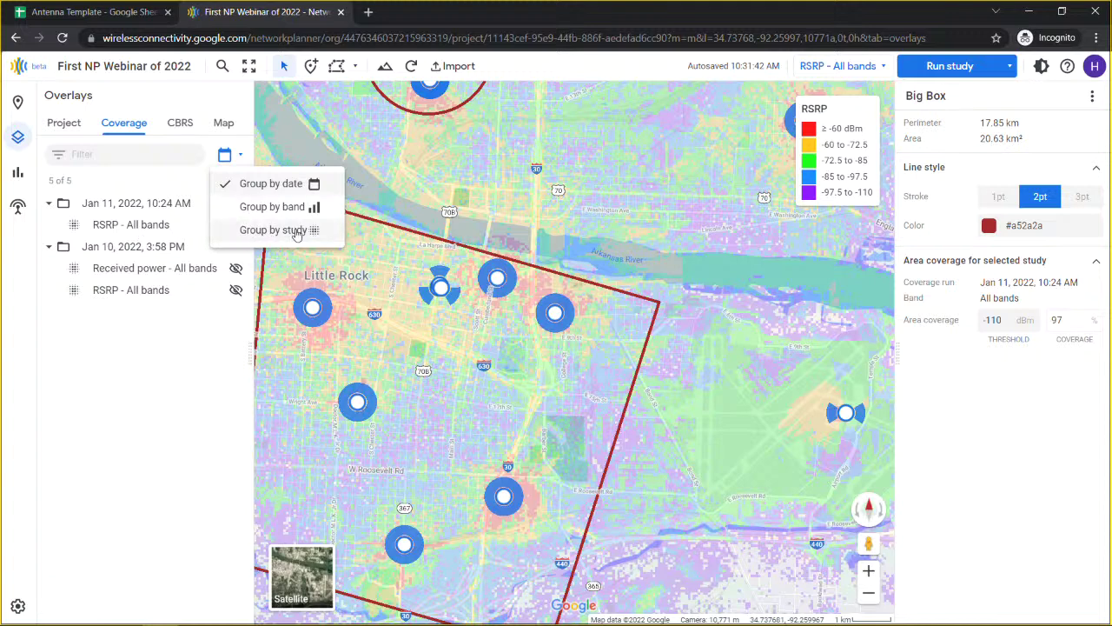
{"action": "left_click", "coordinate": [291, 231]}
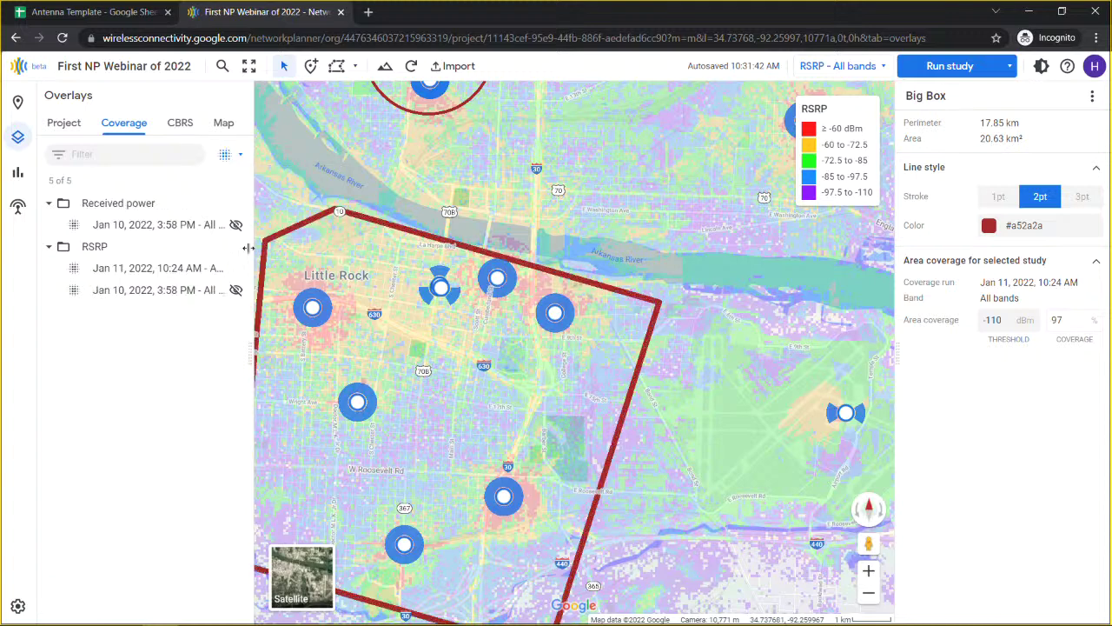
{"action": "left_click_drag", "start_coordinate": [679, 372], "coordinate": [637, 289]}
{"action": "scroll", "coordinate": [429, 363], "scroll_direction": "up", "scroll_amount": 1}
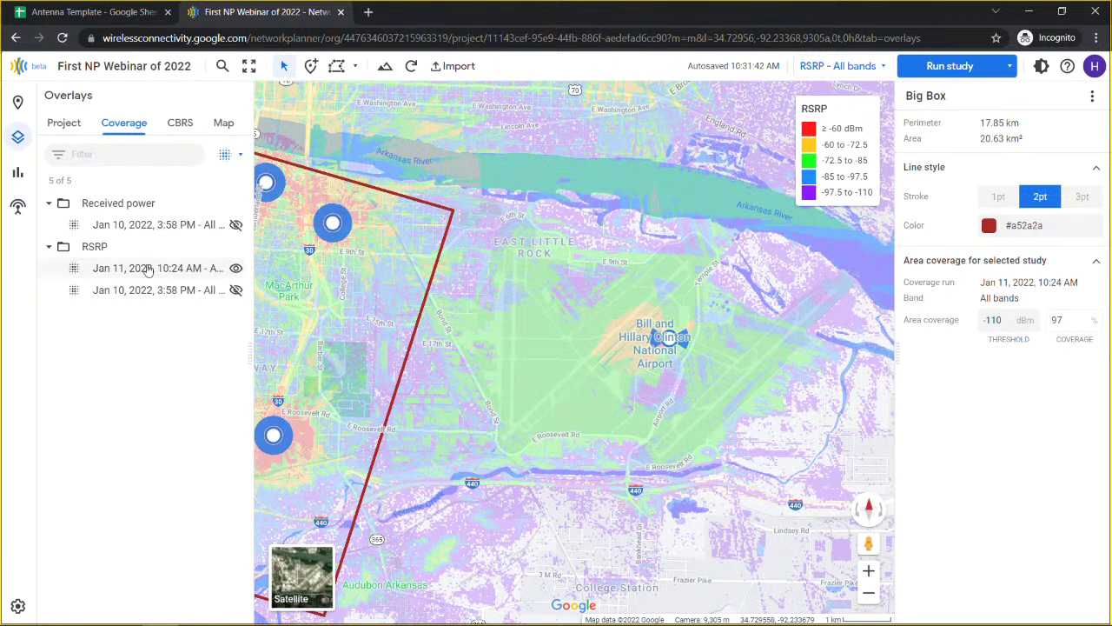
Step: Open the Jan 10 RSRP study details, toggle the RSRP rasters, then regroup overlays by date
{"action": "left_click", "coordinate": [148, 291]}
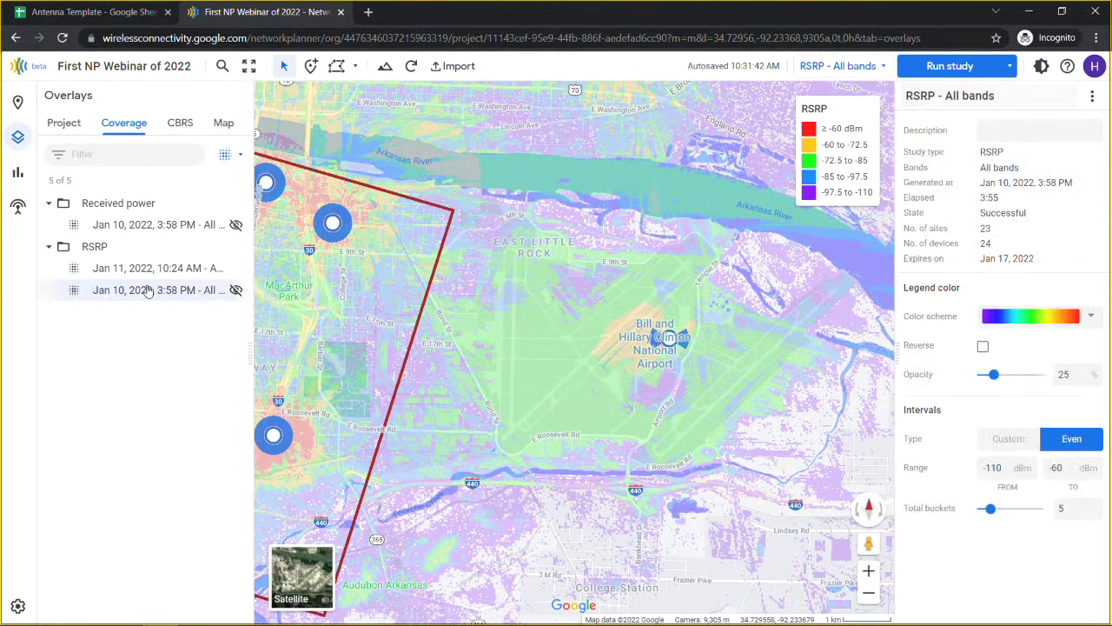
{"action": "left_click", "coordinate": [235, 290]}
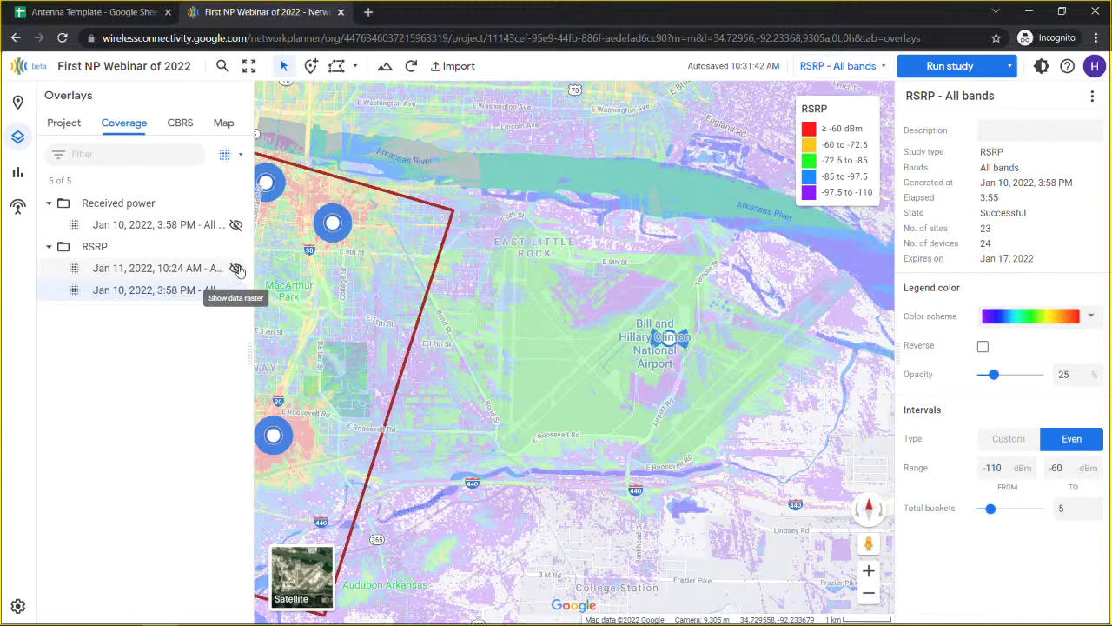
{"action": "left_click", "coordinate": [235, 270]}
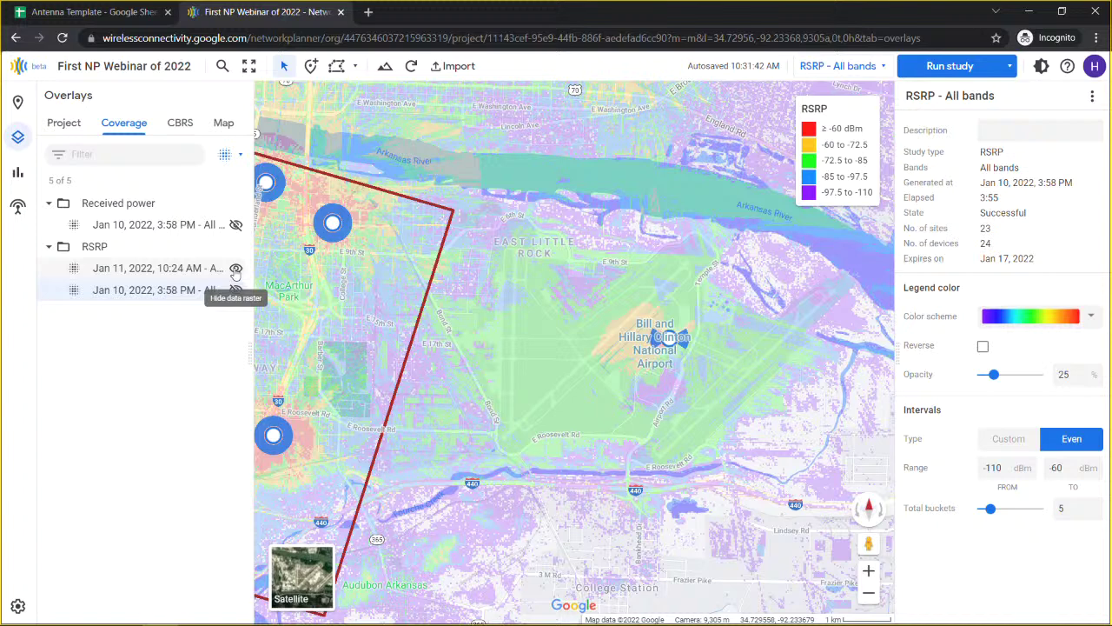
{"action": "left_click", "coordinate": [236, 270]}
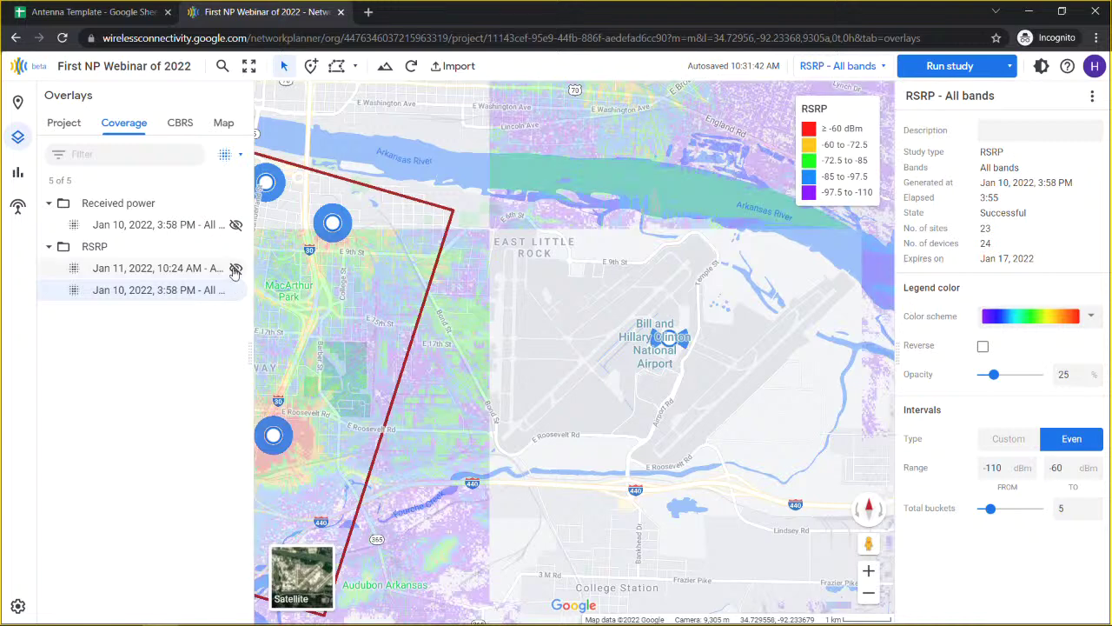
{"action": "left_click", "coordinate": [236, 270]}
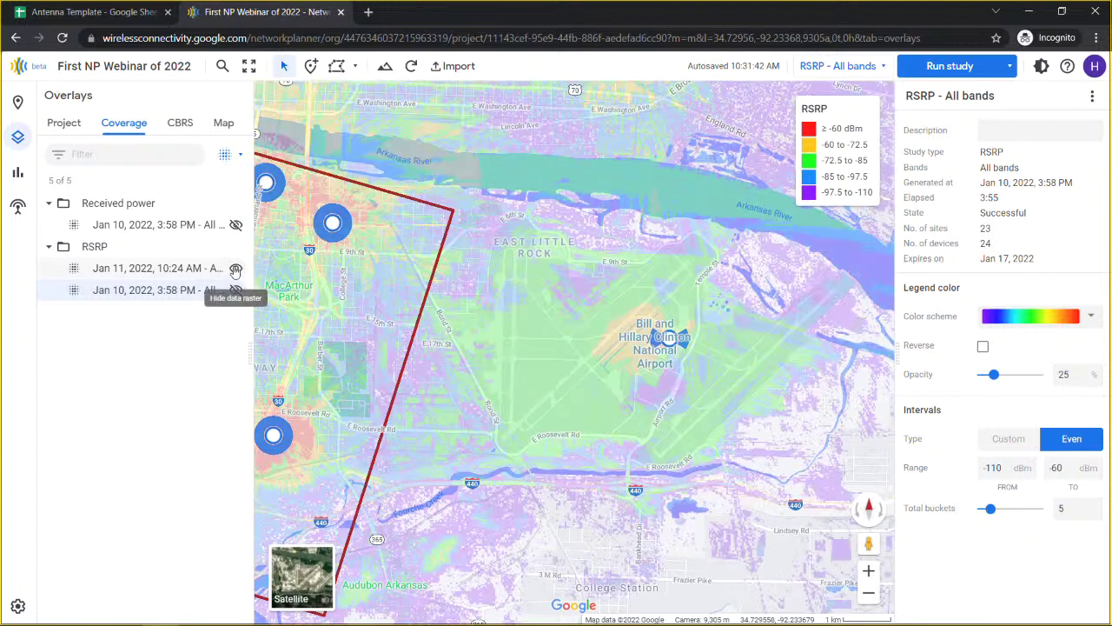
{"action": "left_click", "coordinate": [235, 292]}
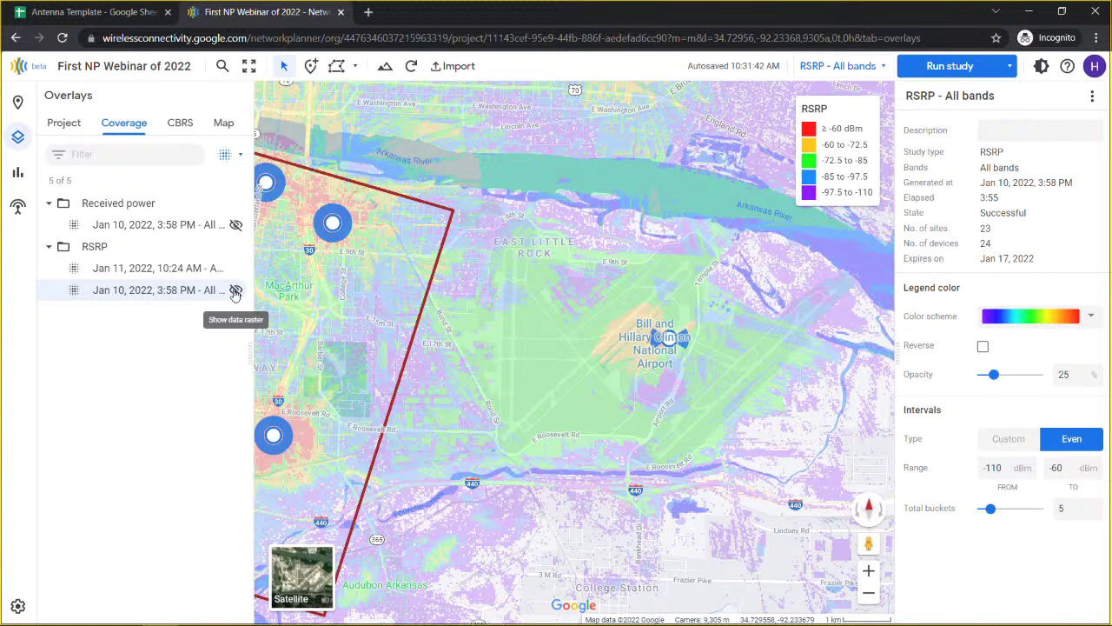
{"action": "left_click", "coordinate": [225, 158]}
{"action": "left_click", "coordinate": [252, 182]}
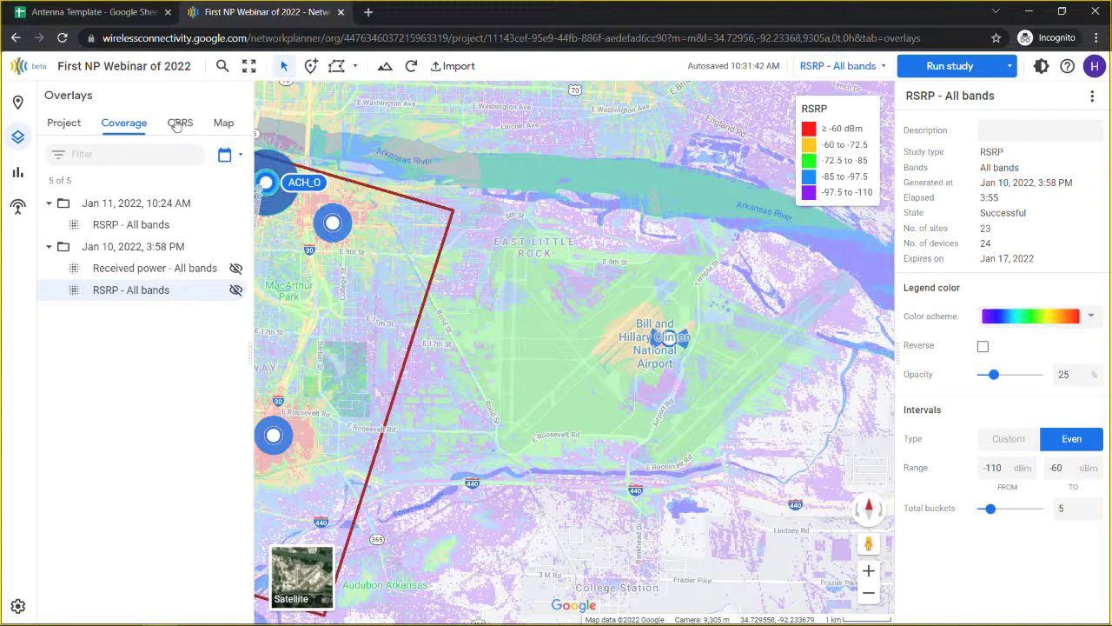
Step: Look at the CBRS and Map overlay tabs, then switch to the empty Reports panel
{"action": "left_click", "coordinate": [178, 125]}
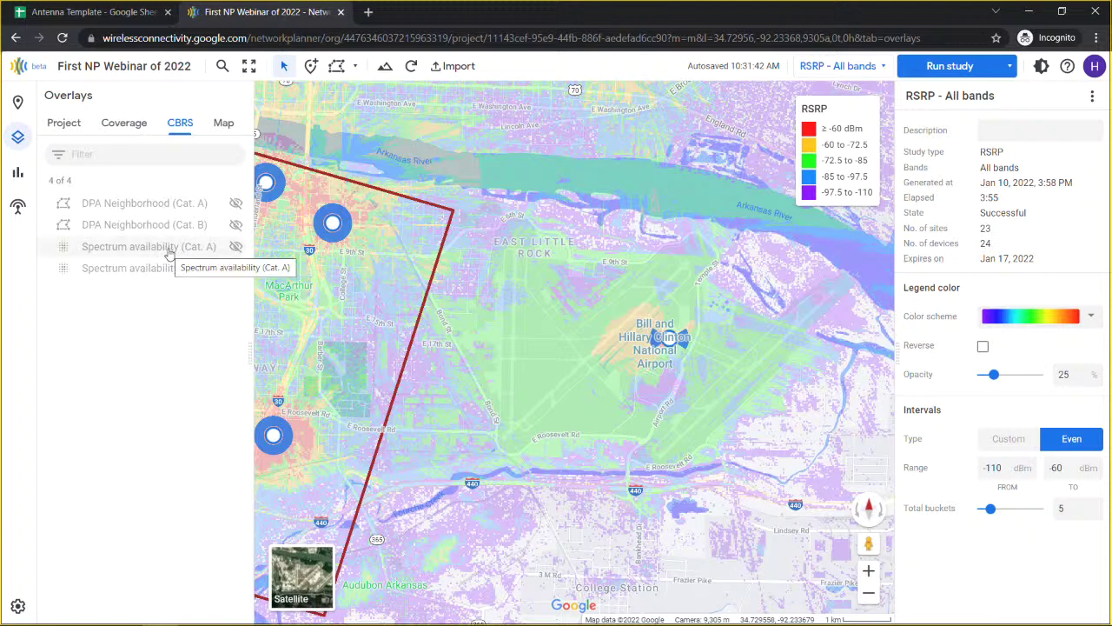
{"action": "left_click", "coordinate": [223, 124]}
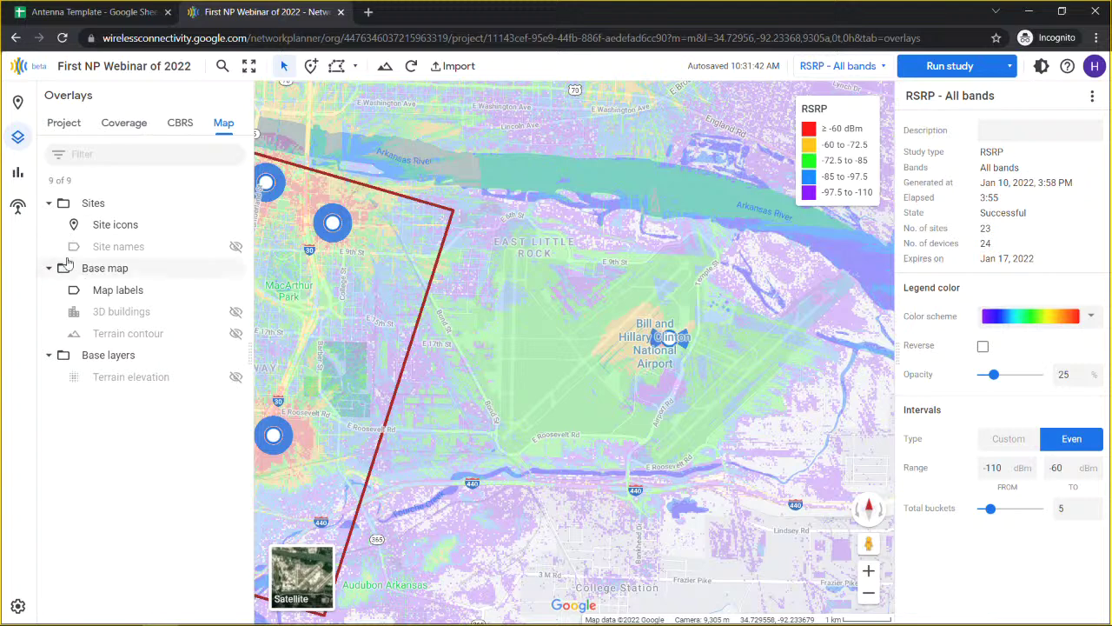
{"action": "left_click", "coordinate": [18, 174]}
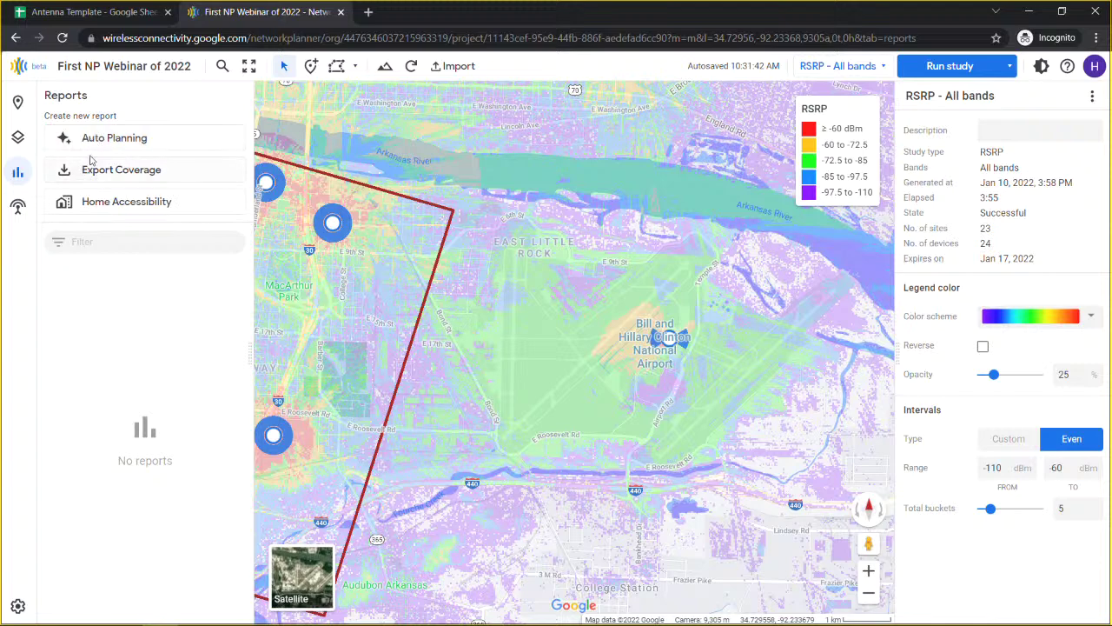
Step: Create an Auto Planning report and rename 'Untitled report' to 'AutoP report'
{"action": "left_click", "coordinate": [102, 142]}
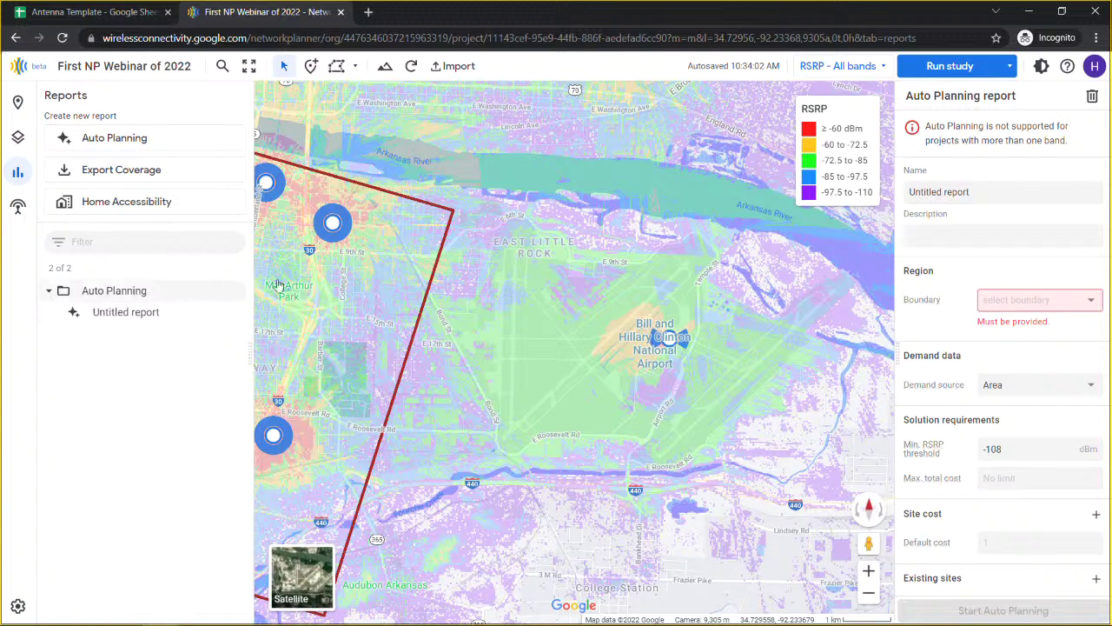
{"action": "left_click_drag", "start_coordinate": [380, 301], "coordinate": [662, 307]}
{"action": "left_click", "coordinate": [975, 194]}
{"action": "double_click", "coordinate": [925, 192]}
{"action": "type", "text": "AutoP"}
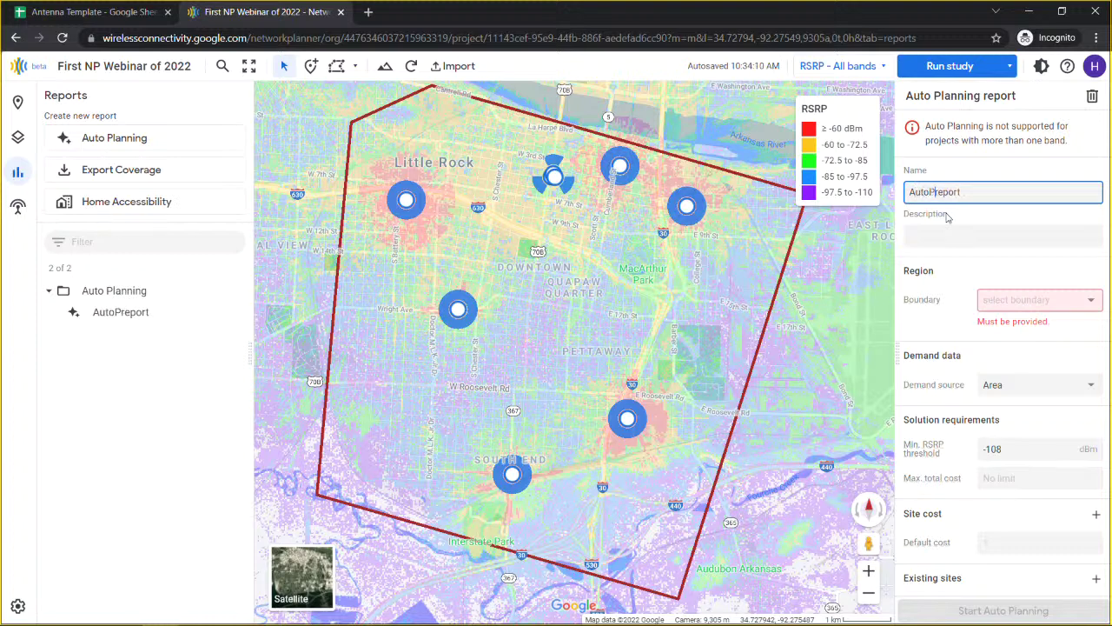
{"action": "left_click", "coordinate": [1027, 278]}
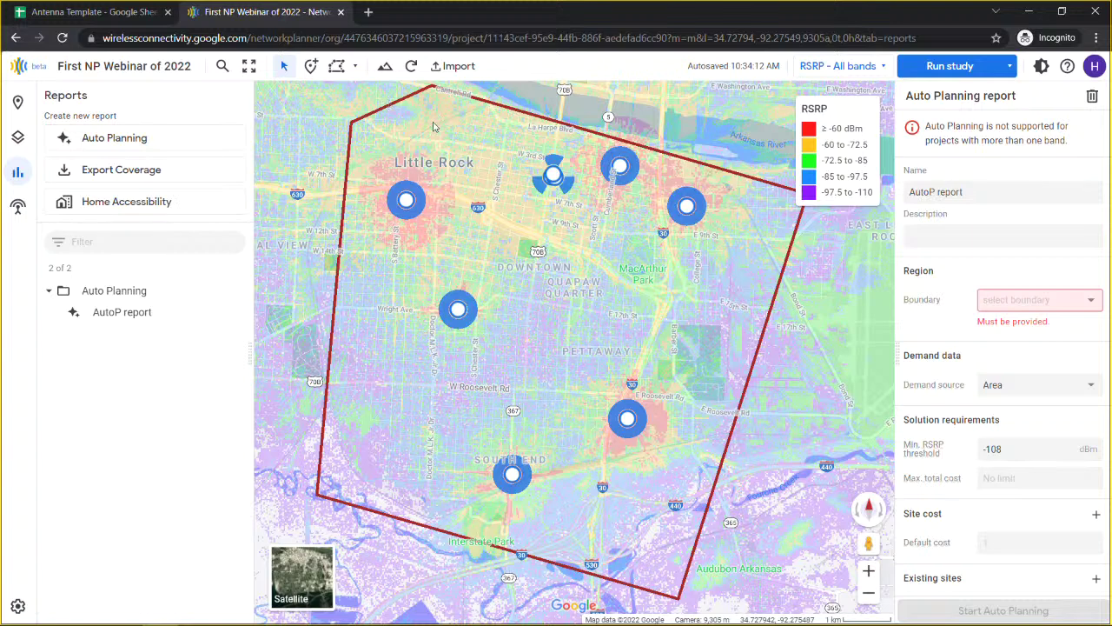
Step: Set the report boundary to Big Box with Area demand, keeping the -108 dBm RSRP threshold and cost defaults
{"action": "left_click", "coordinate": [1000, 299]}
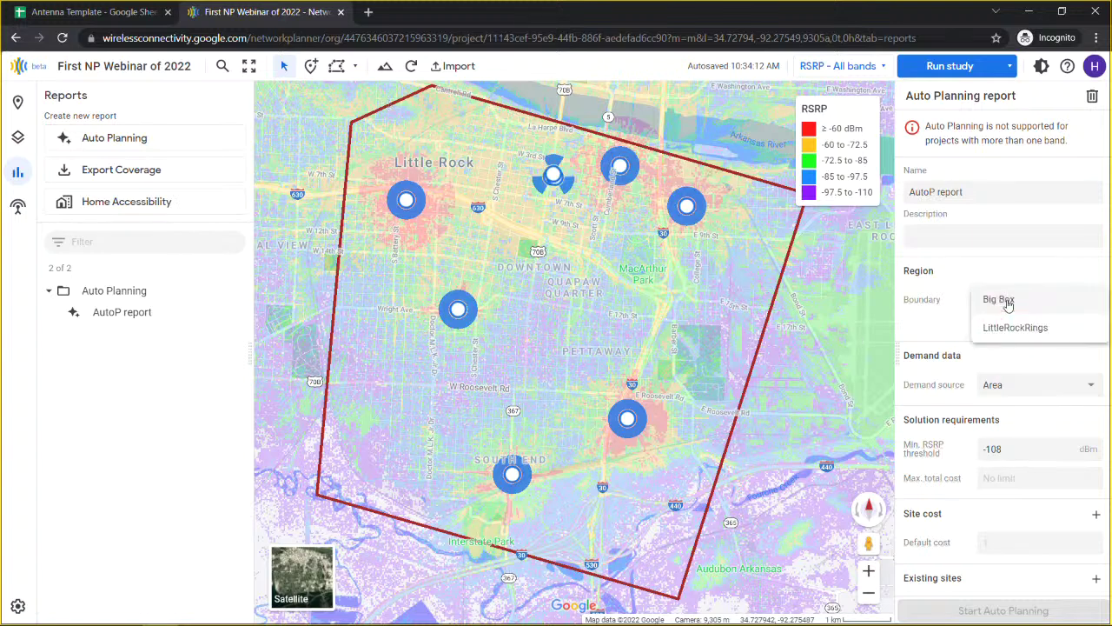
{"action": "left_click", "coordinate": [1000, 299]}
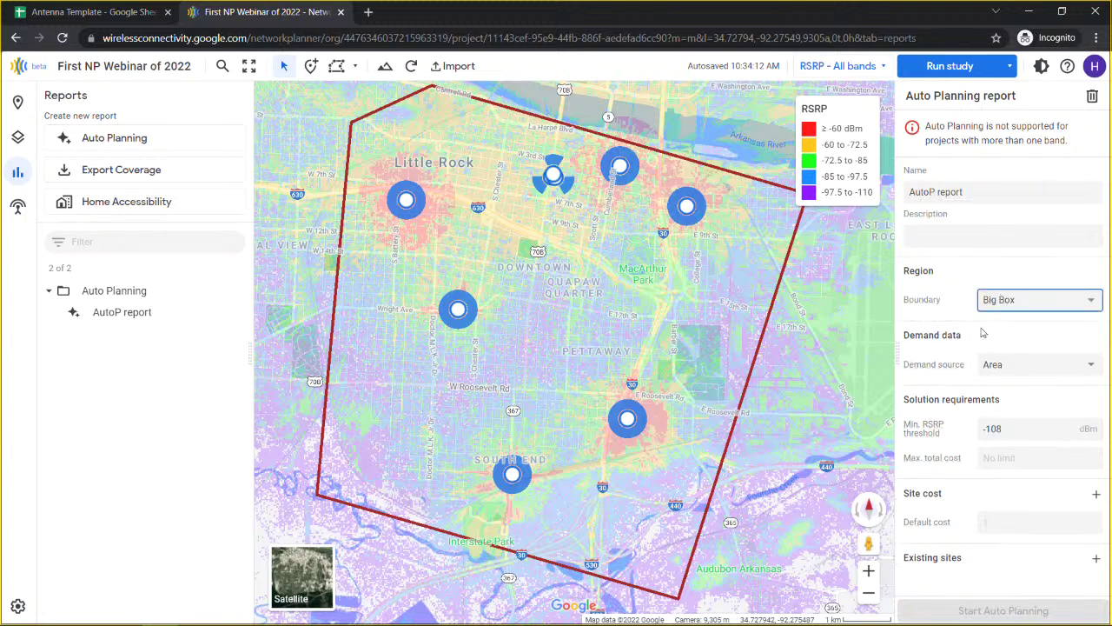
{"action": "left_click", "coordinate": [1036, 368]}
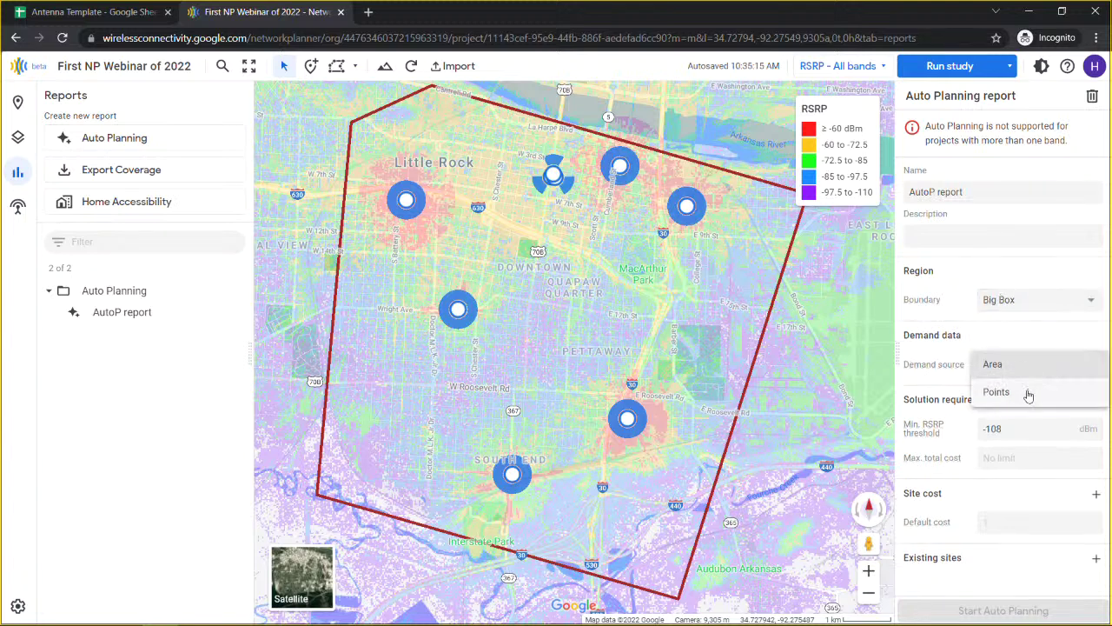
{"action": "left_click", "coordinate": [986, 426]}
{"action": "left_click", "coordinate": [1020, 431]}
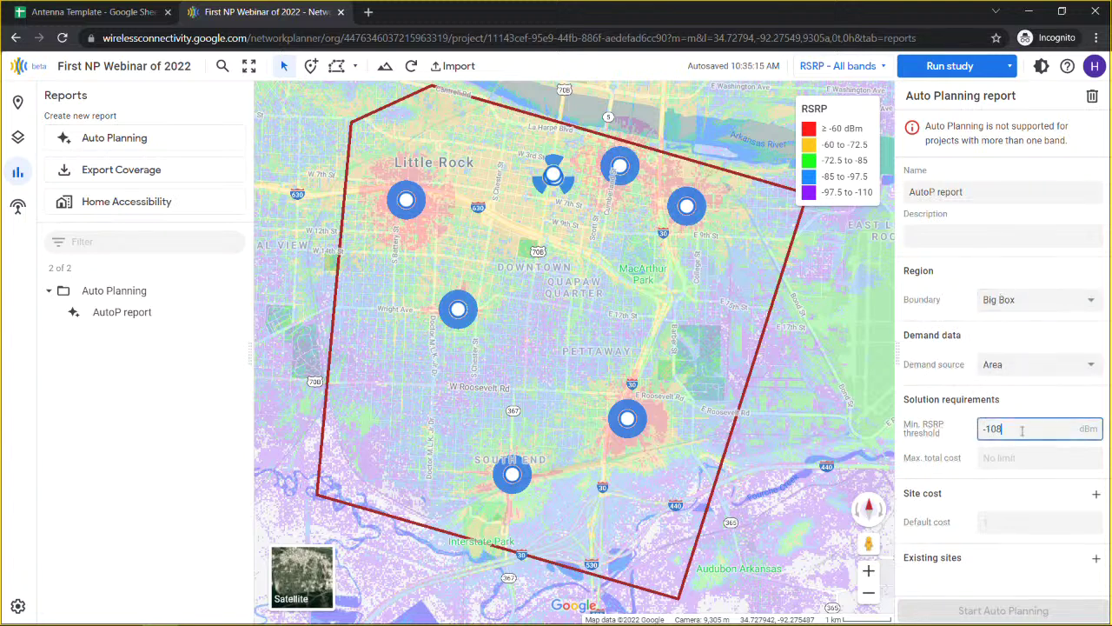
{"action": "left_click", "coordinate": [1020, 461]}
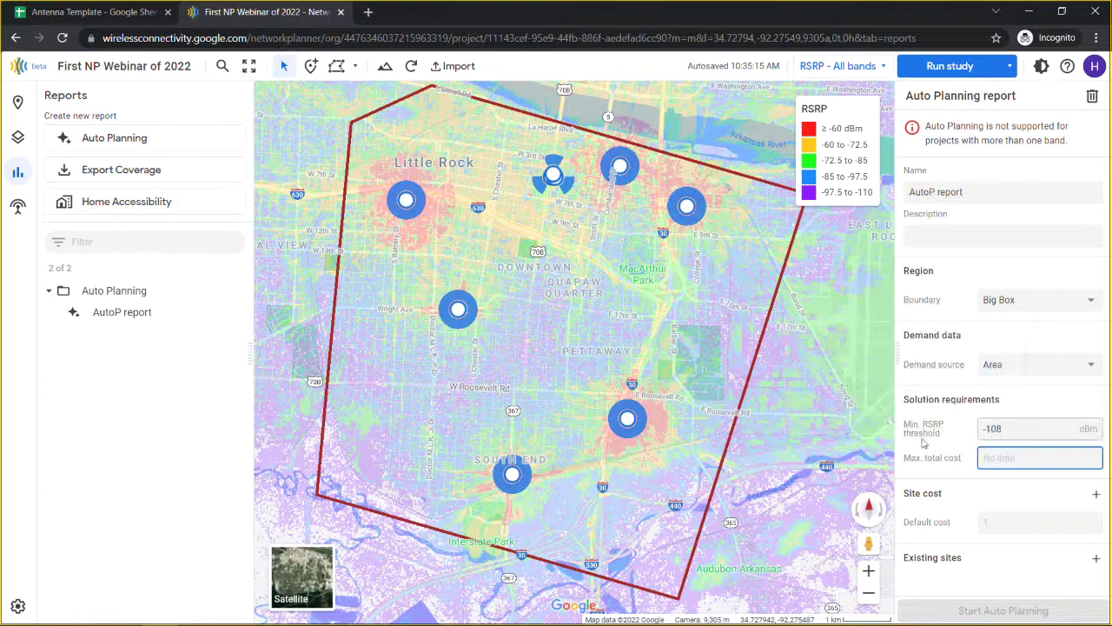
{"action": "left_click", "coordinate": [996, 525]}
{"action": "left_click", "coordinate": [999, 578]}
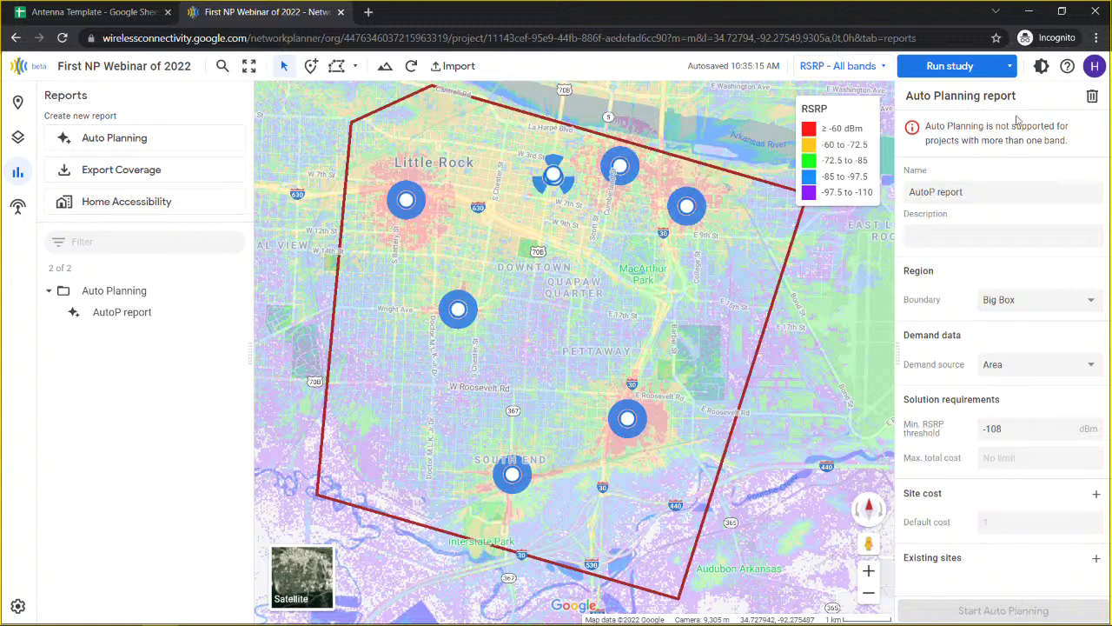
{"action": "left_click_drag", "start_coordinate": [1082, 145], "coordinate": [926, 132]}
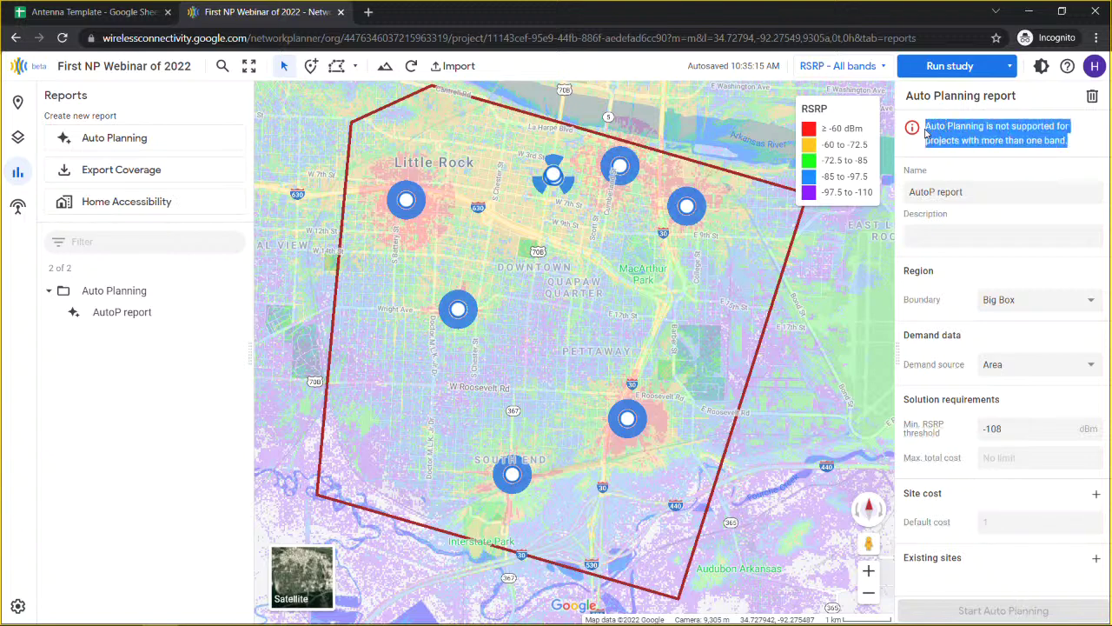
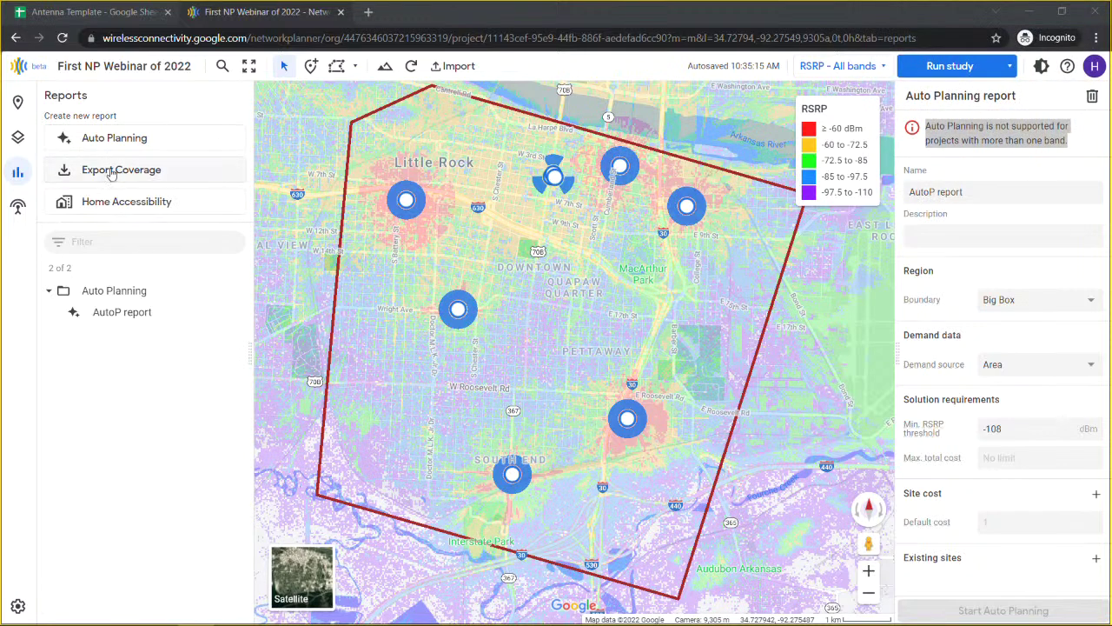
Step: Create an Export Coverage report named 'Export Report', leaving the description blank
{"action": "left_click", "coordinate": [111, 173]}
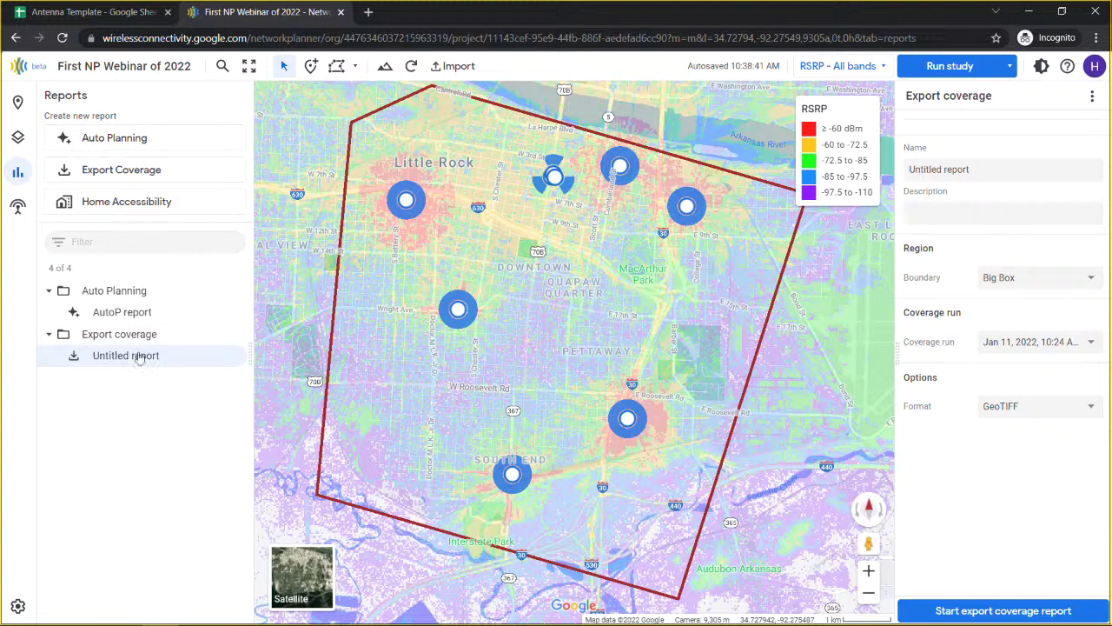
{"action": "double_click", "coordinate": [927, 170]}
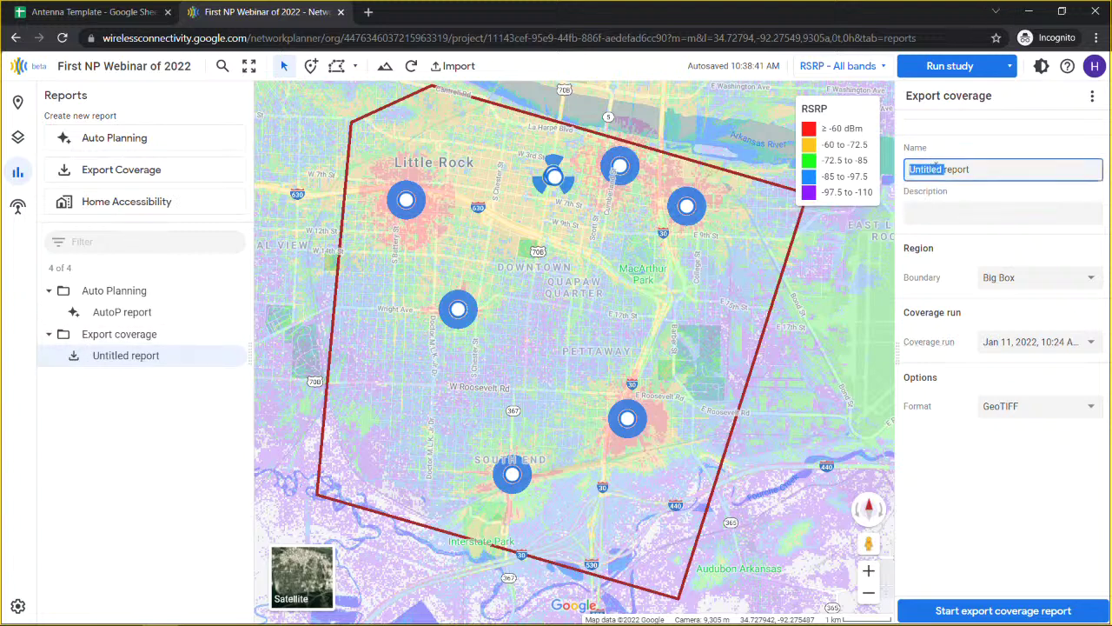
{"action": "left_click_drag", "start_coordinate": [926, 169], "coordinate": [1017, 170]}
{"action": "type", "text": "E"}
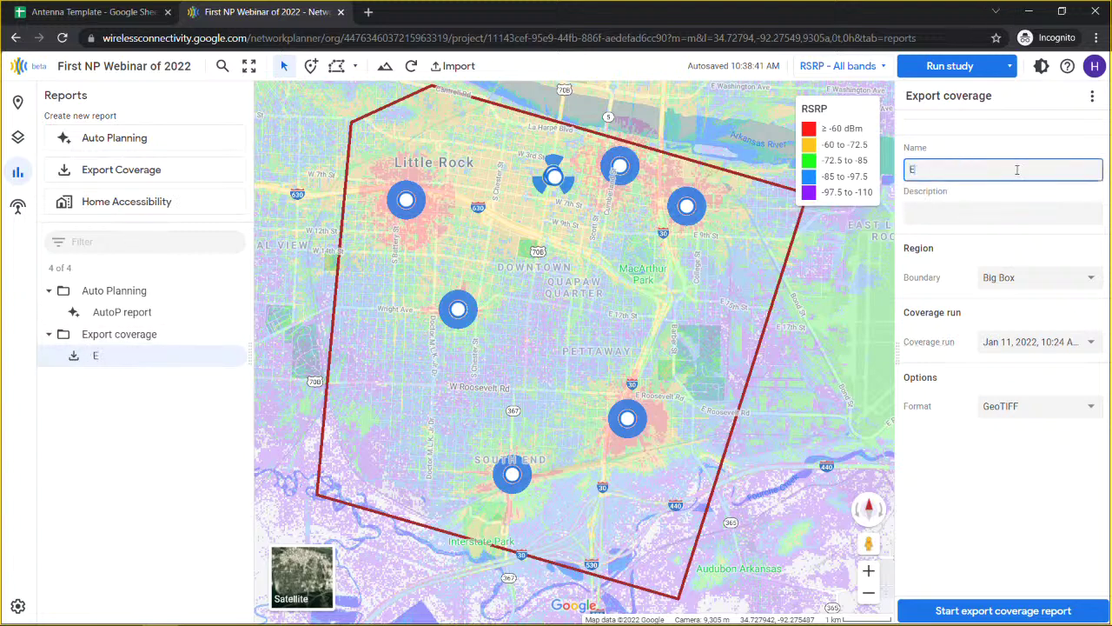
{"action": "type", "text": "xport Report"}
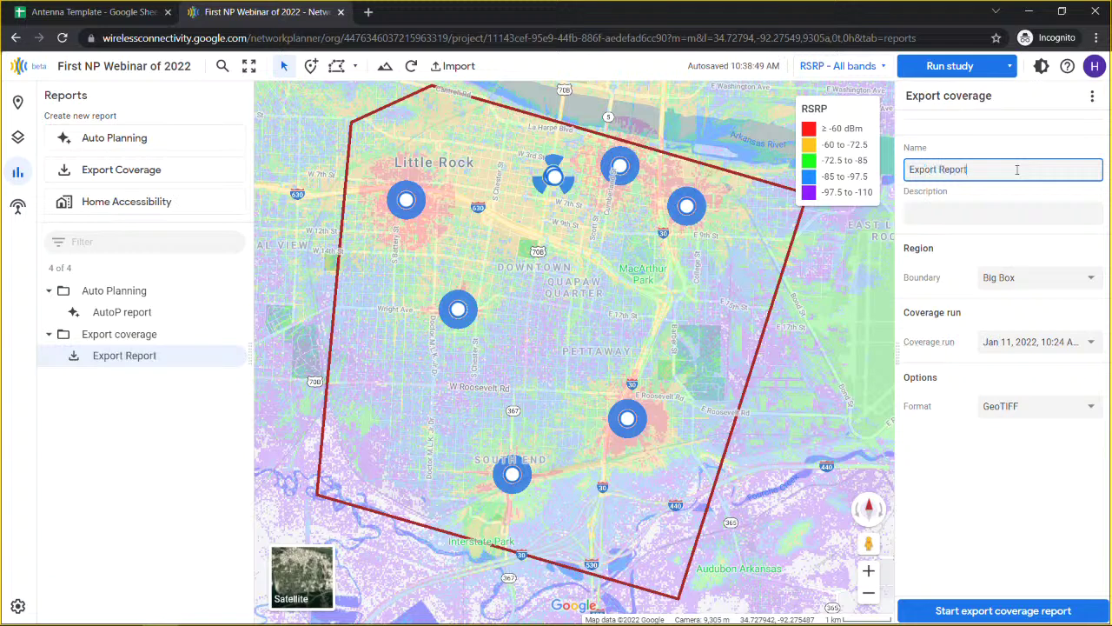
{"action": "left_click", "coordinate": [988, 212]}
{"action": "left_click", "coordinate": [967, 276]}
Step: Set the boundary to LittleRockRings, keeping the Jan 11 coverage run and GeoTIFF format
{"action": "left_click_drag", "start_coordinate": [503, 297], "coordinate": [480, 539]}
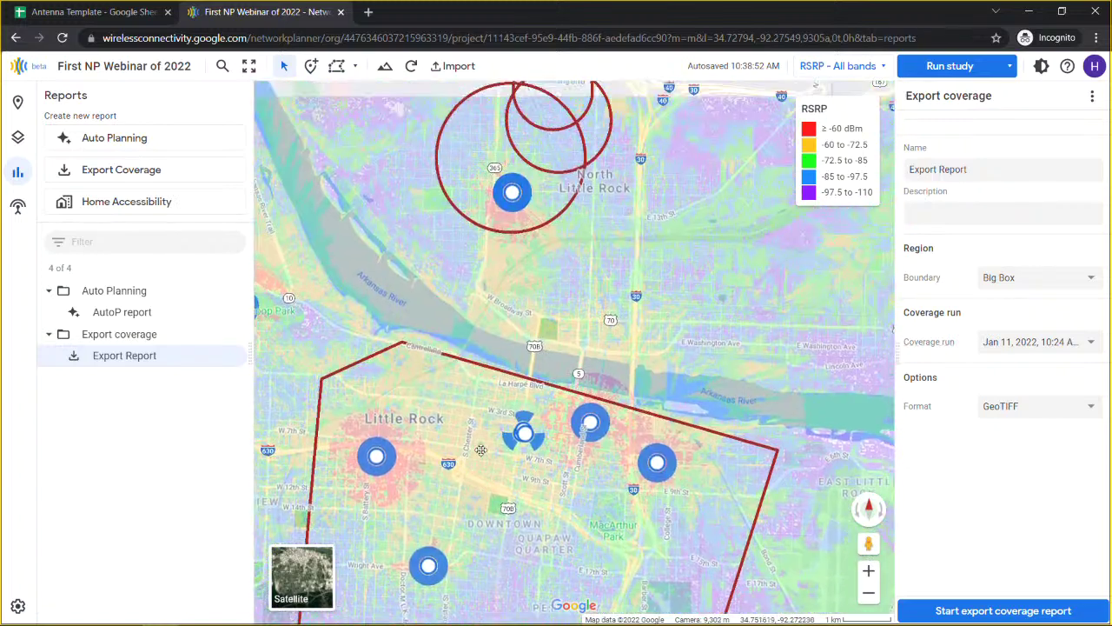
{"action": "left_click", "coordinate": [1034, 277]}
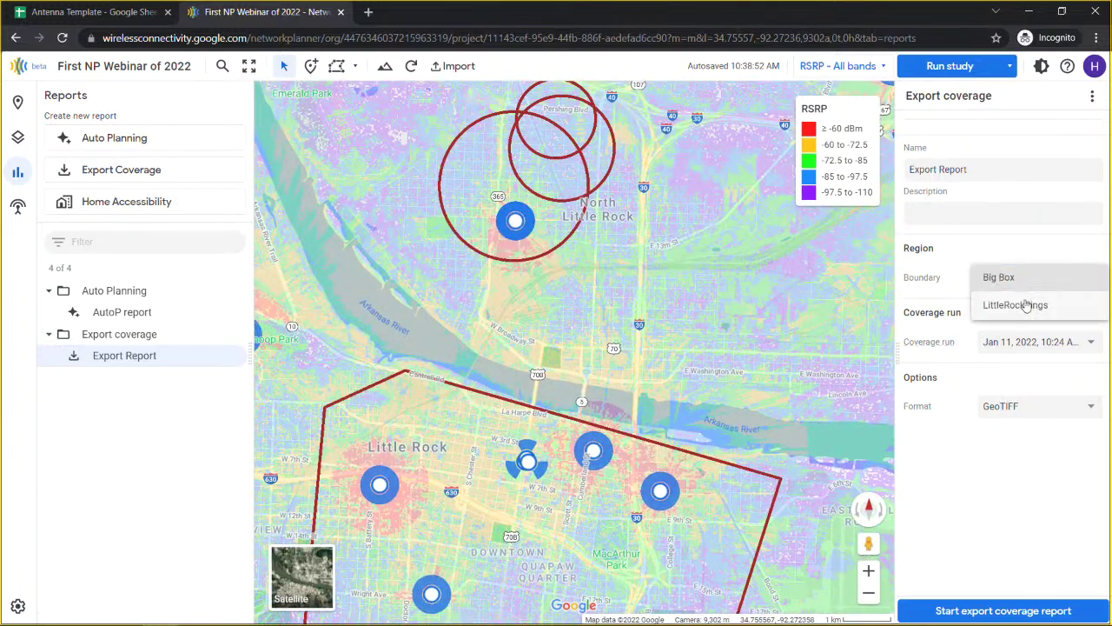
{"action": "left_click", "coordinate": [1030, 305]}
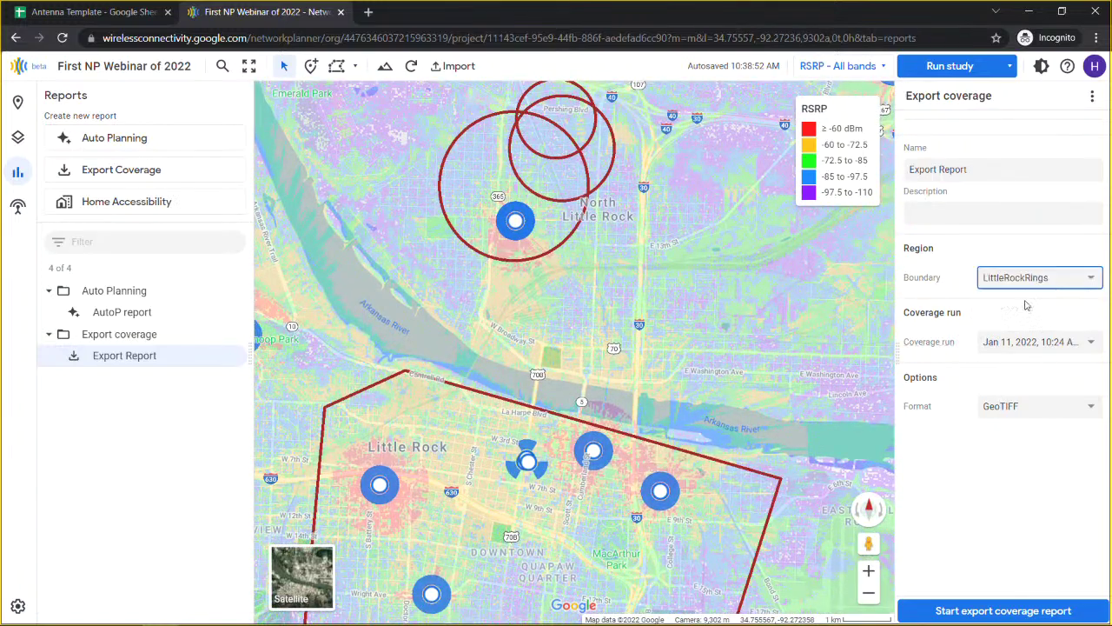
{"action": "left_click", "coordinate": [1040, 348]}
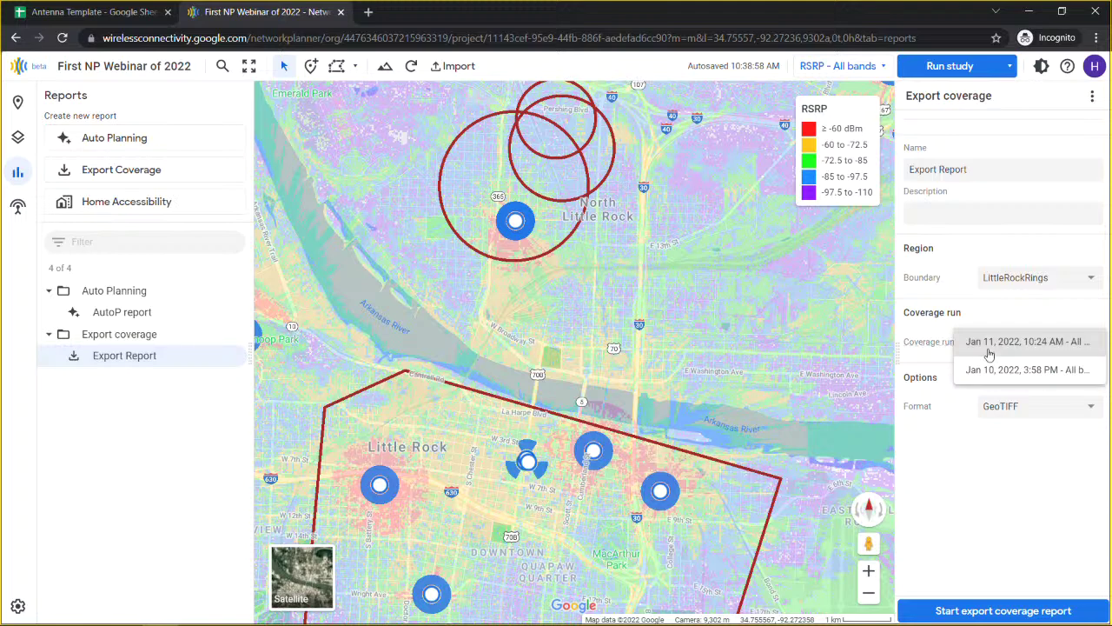
{"action": "left_click", "coordinate": [935, 328]}
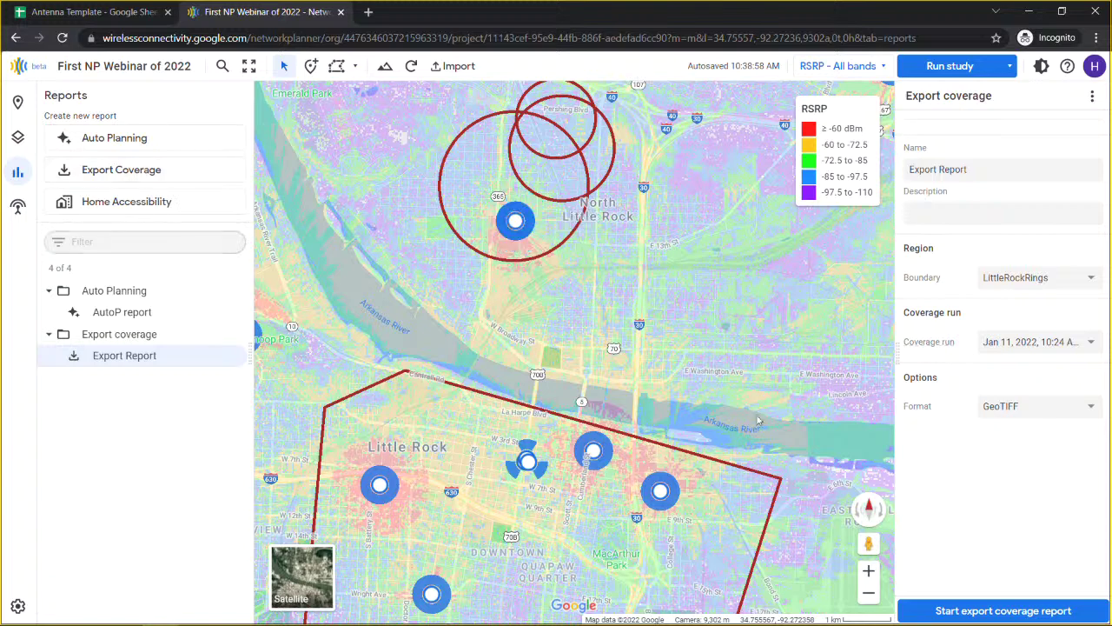
{"action": "left_click", "coordinate": [1027, 345]}
{"action": "left_click", "coordinate": [935, 324]}
{"action": "left_click", "coordinate": [1022, 403]}
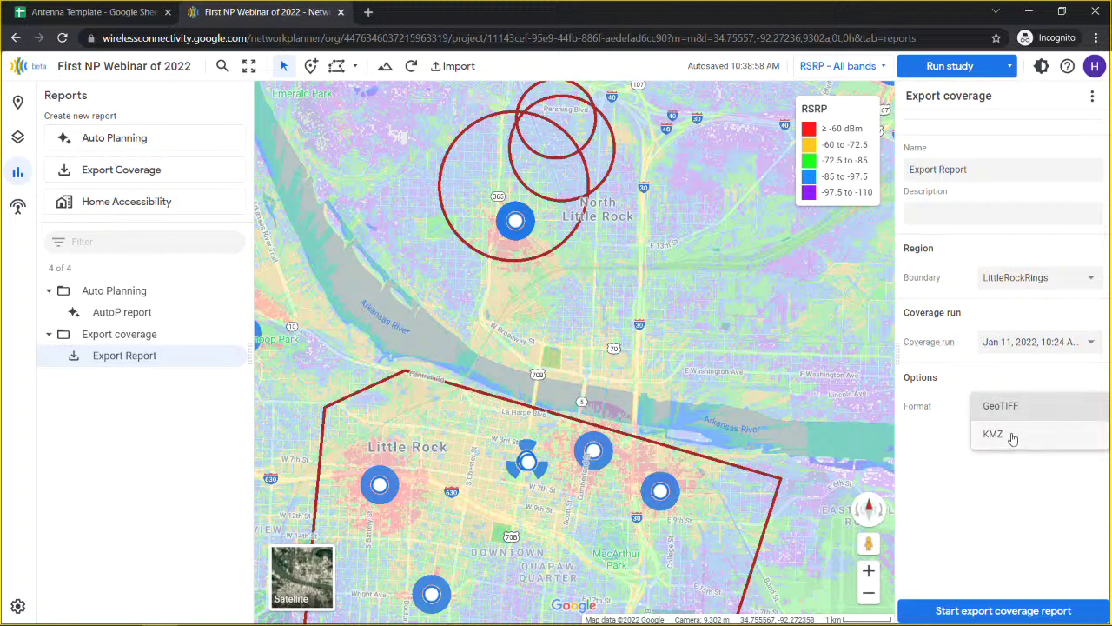
{"action": "left_click", "coordinate": [956, 414]}
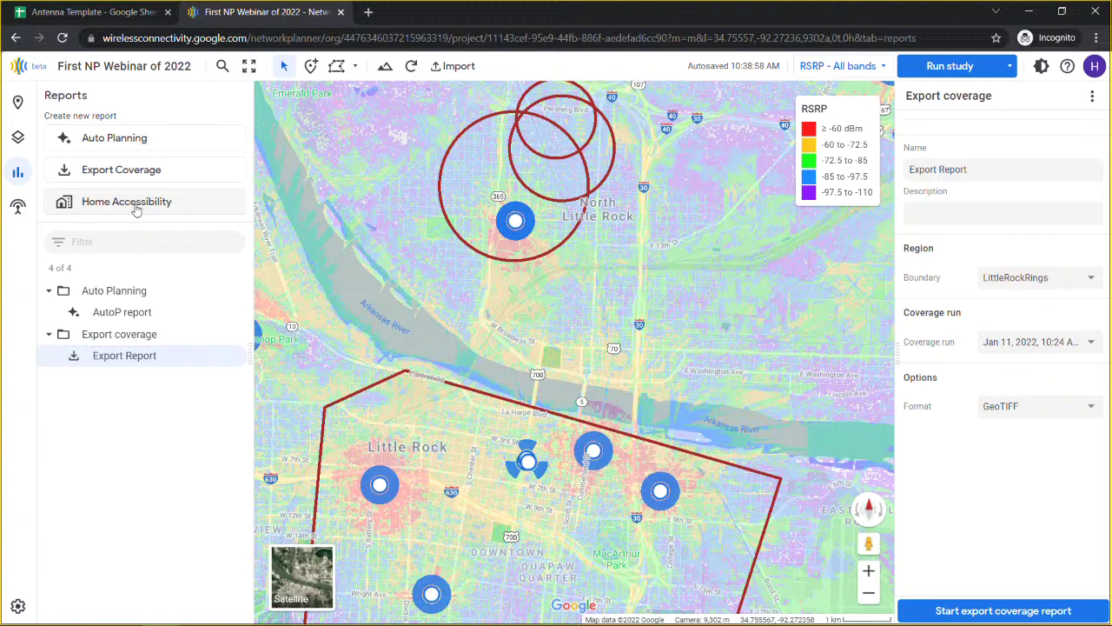
Step: Add a Home Accessibility report named 'My HAR report' and start uploading a locations dataset
{"action": "left_click", "coordinate": [136, 208]}
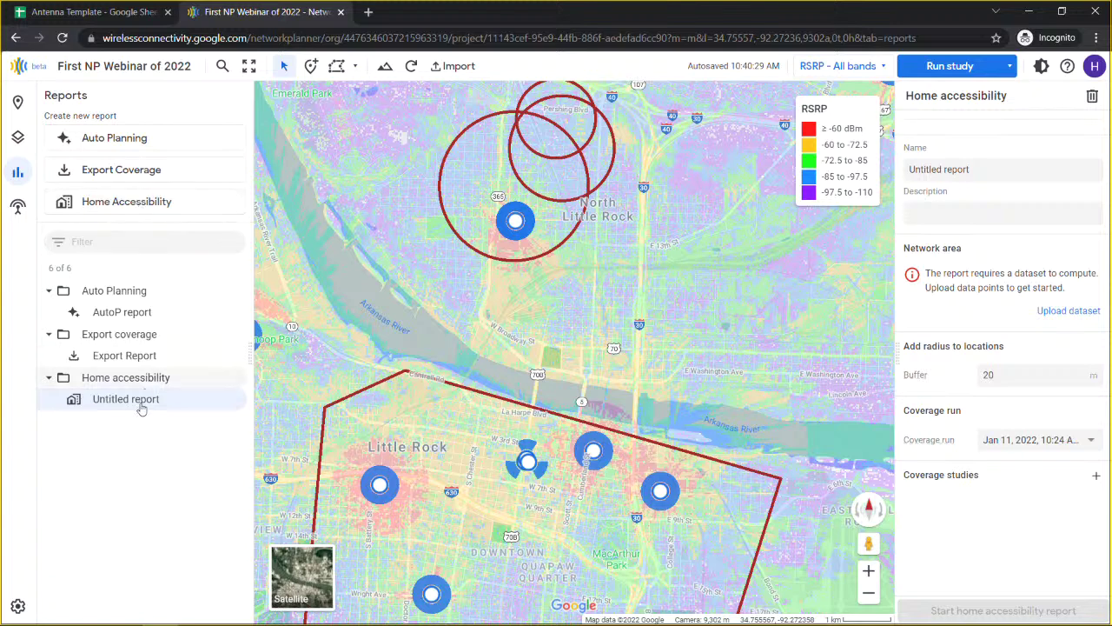
{"action": "left_click", "coordinate": [1047, 171]}
{"action": "left_click_drag", "start_coordinate": [1061, 169], "coordinate": [878, 172]}
{"action": "type", "text": "My HAR report"}
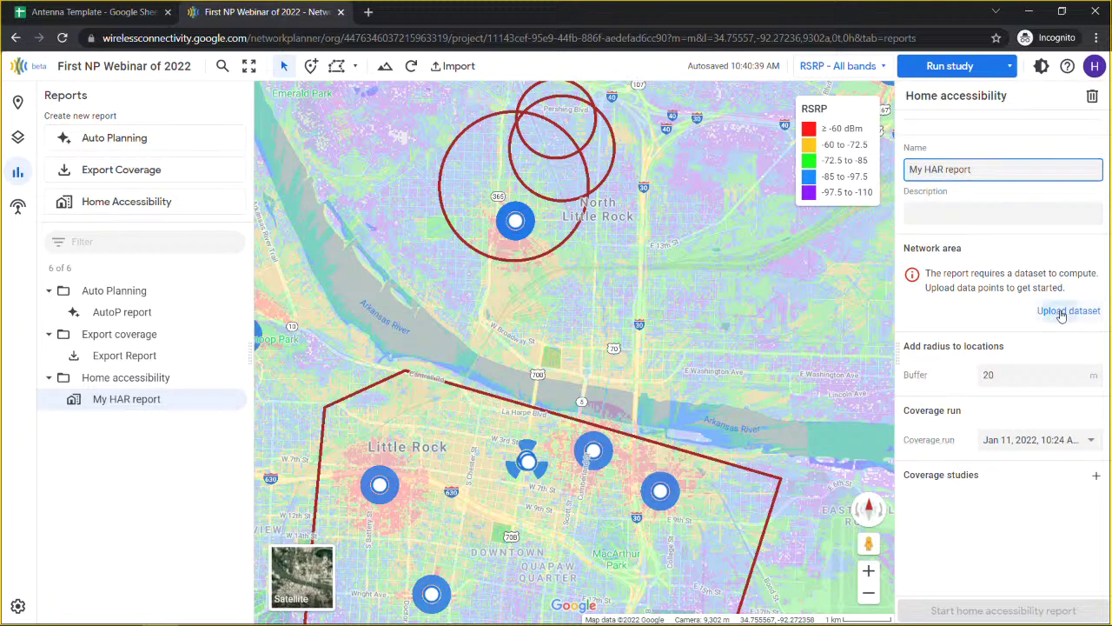
{"action": "left_click", "coordinate": [1061, 311]}
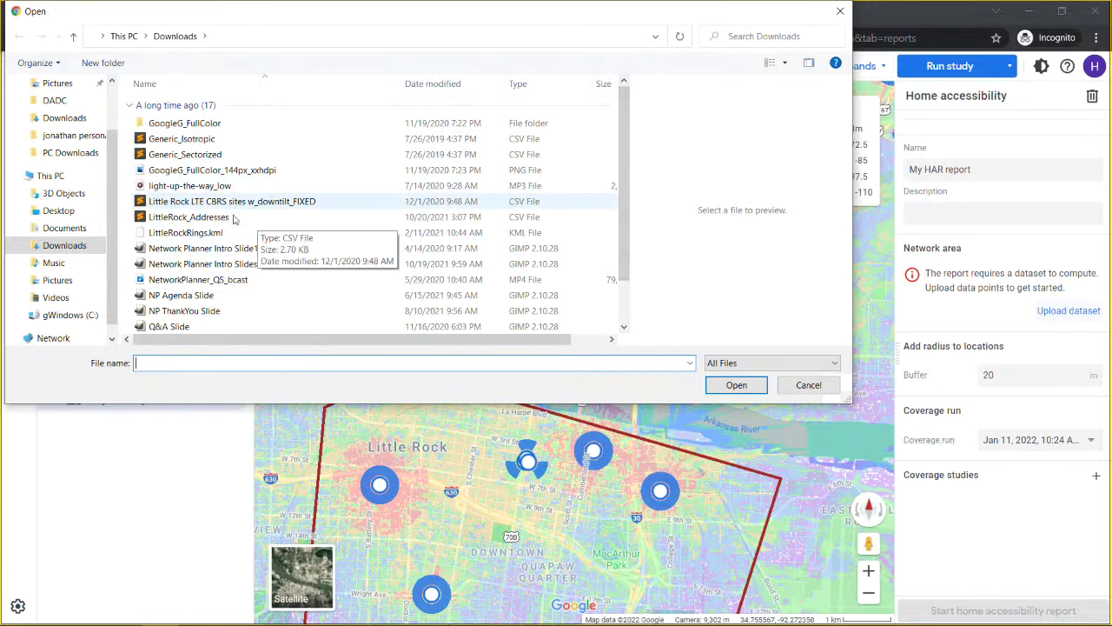
Step: Pick LittleRock_Addresses.csv from Downloads and open it for import
{"action": "left_click", "coordinate": [195, 219]}
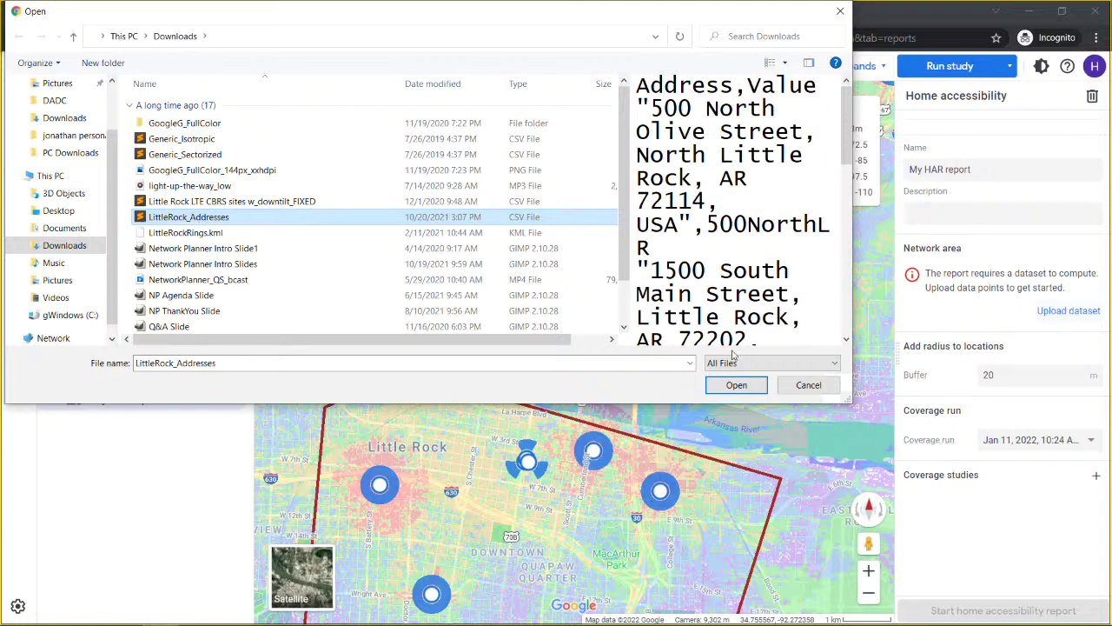
{"action": "left_click", "coordinate": [736, 385]}
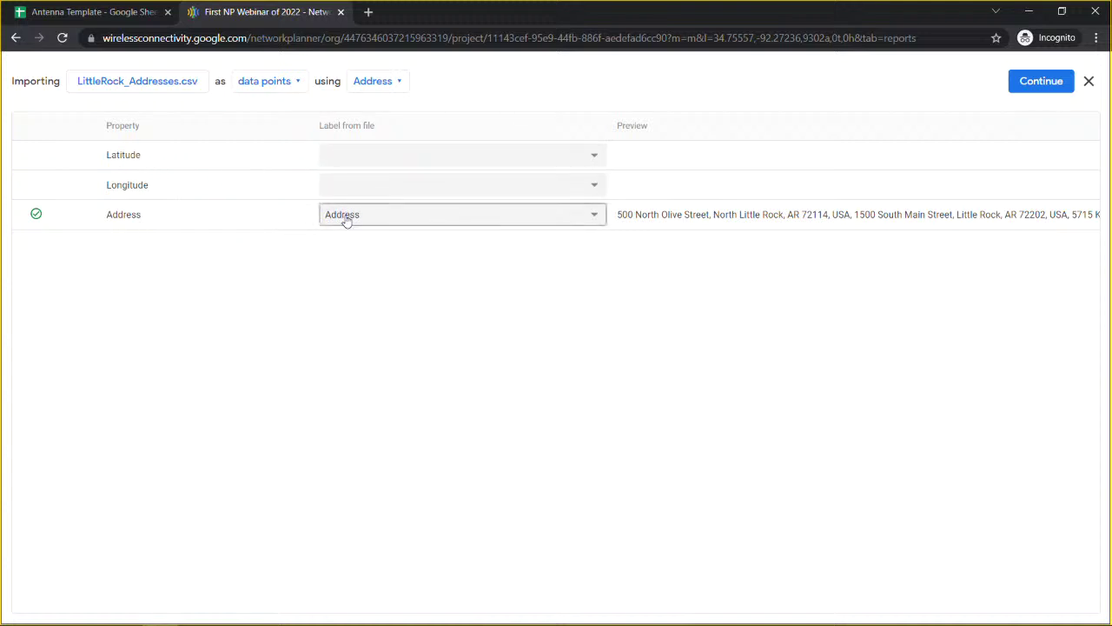
Step: Keep Address as the location column and upload LittleRock_Addresses.csv as data points
{"action": "left_click", "coordinate": [404, 216]}
{"action": "left_click", "coordinate": [404, 215]}
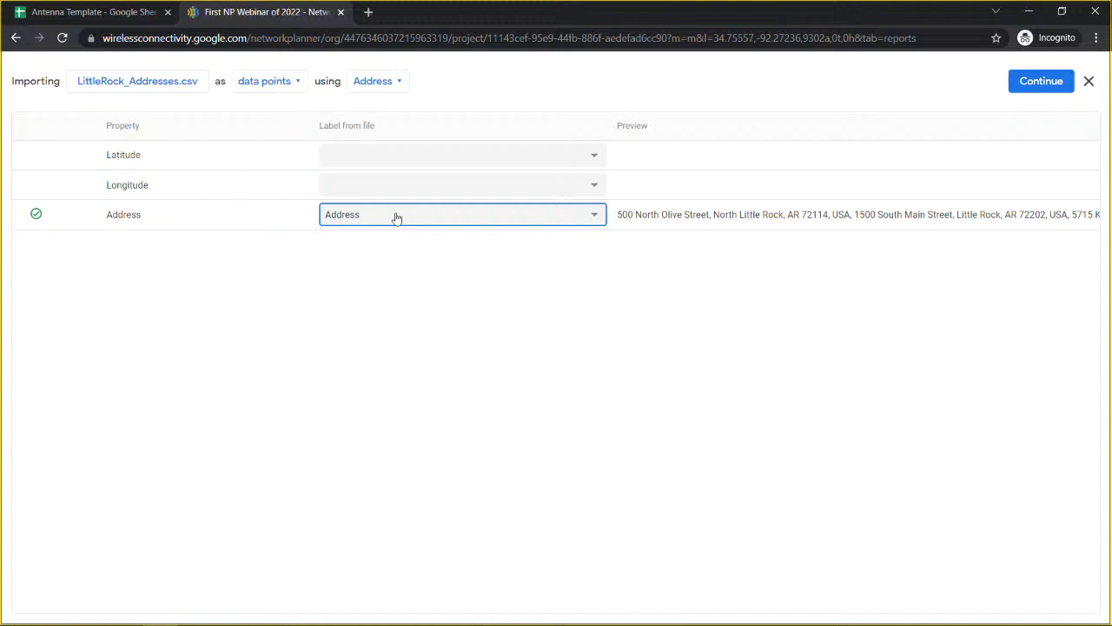
{"action": "left_click", "coordinate": [1048, 82]}
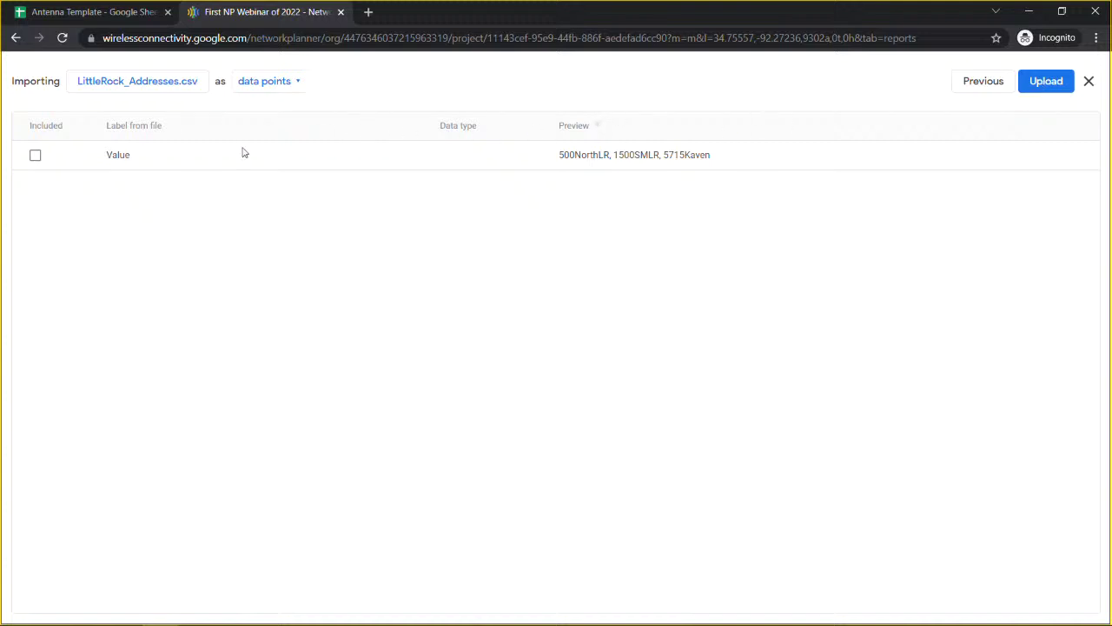
{"action": "left_click", "coordinate": [1041, 85]}
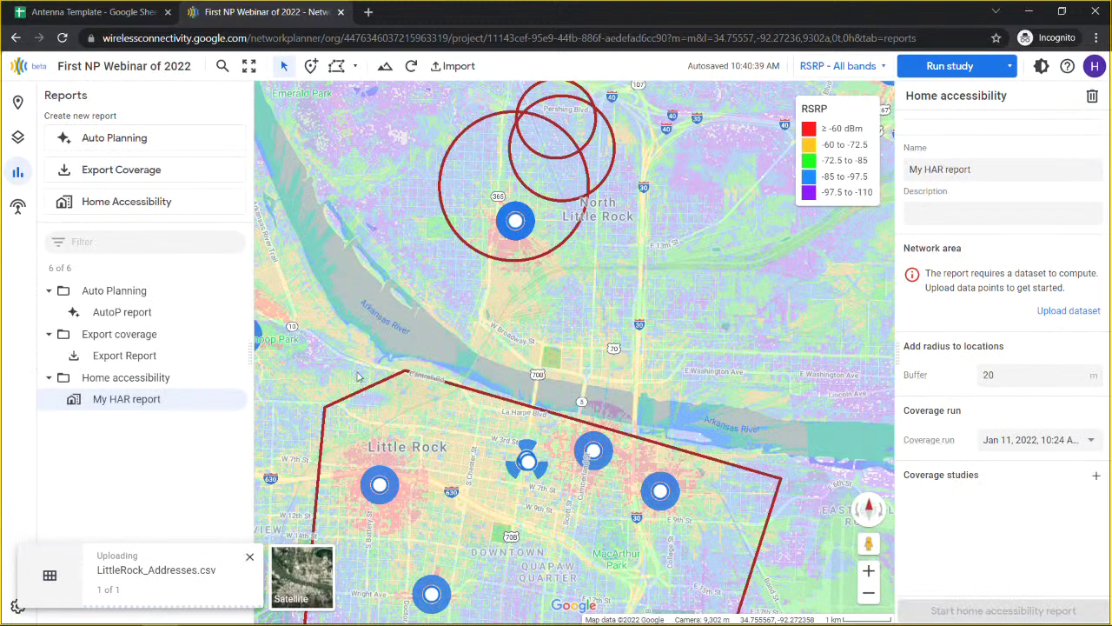
Step: Hide the Big Box and LittleRockRings overlays and recentre the map on the address points
{"action": "scroll", "coordinate": [356, 376], "scroll_direction": "down", "scroll_amount": 1}
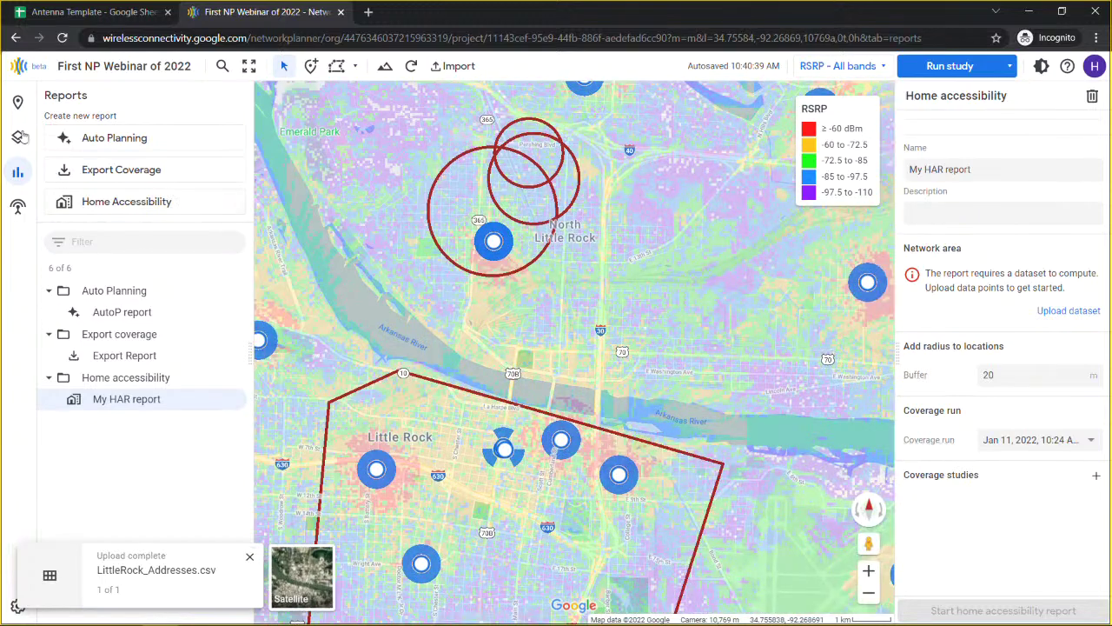
{"action": "left_click", "coordinate": [19, 139]}
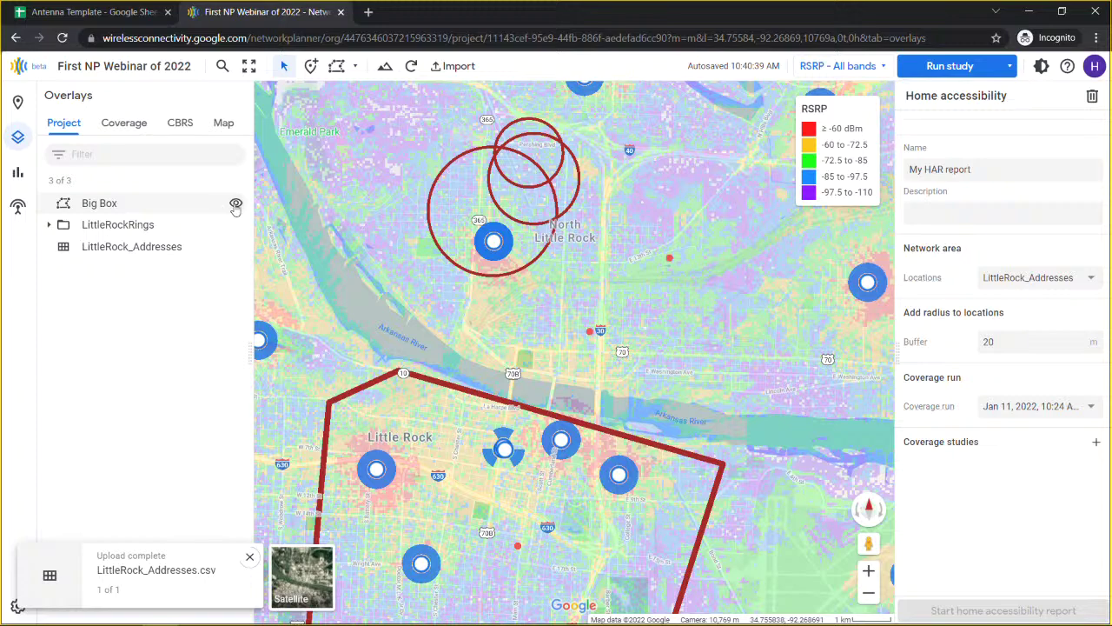
{"action": "left_click", "coordinate": [236, 203]}
{"action": "left_click", "coordinate": [235, 225]}
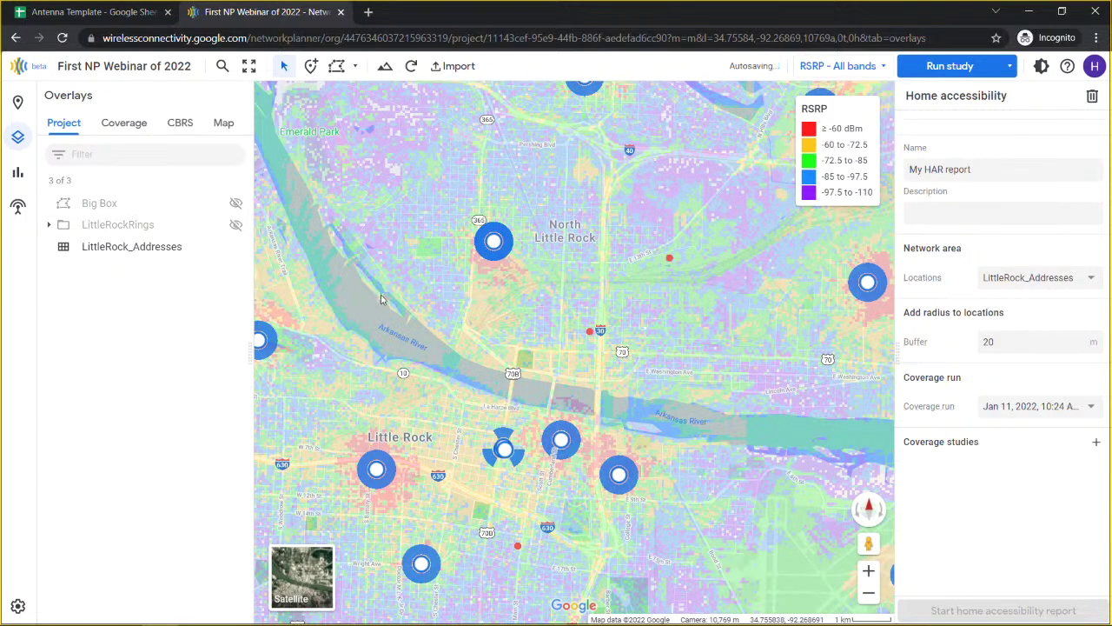
{"action": "scroll", "coordinate": [414, 338], "scroll_direction": "down", "scroll_amount": 1}
{"action": "left_click_drag", "start_coordinate": [414, 337], "coordinate": [517, 305]}
Step: Zoom in on the address points and set the RSRP coverage band to None
{"action": "scroll", "coordinate": [611, 346], "scroll_direction": "up", "scroll_amount": 1}
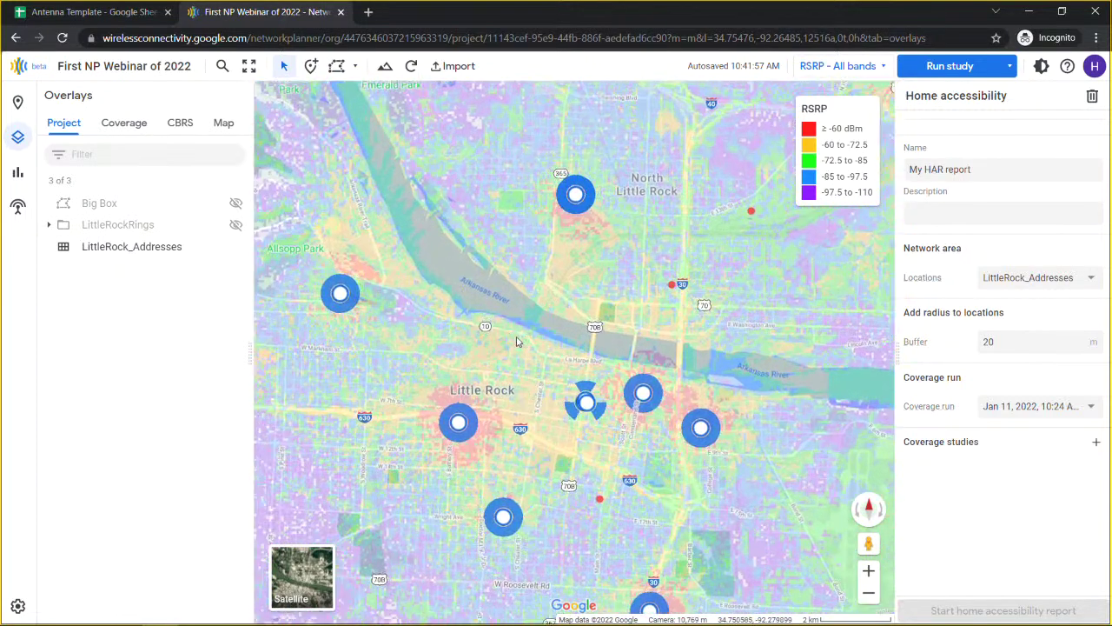
{"action": "left_click_drag", "start_coordinate": [611, 345], "coordinate": [404, 374]}
{"action": "scroll", "coordinate": [554, 292], "scroll_direction": "up", "scroll_amount": 2}
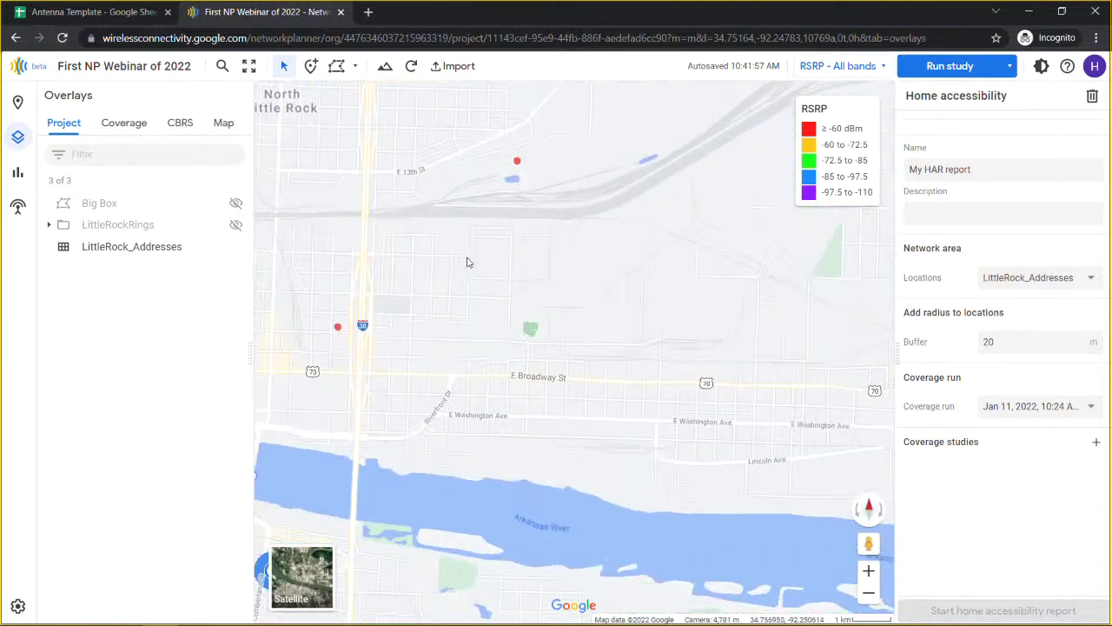
{"action": "left_click_drag", "start_coordinate": [554, 292], "coordinate": [598, 336]}
{"action": "mouse_move", "coordinate": [407, 383]}
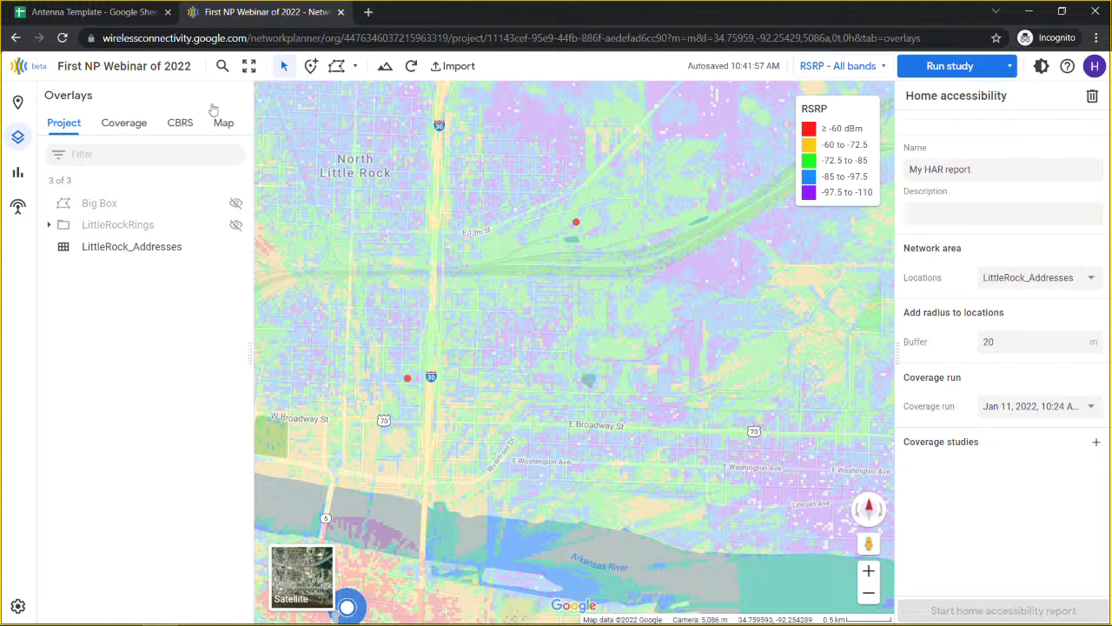
{"action": "left_click", "coordinate": [847, 66]}
{"action": "left_click", "coordinate": [830, 95]}
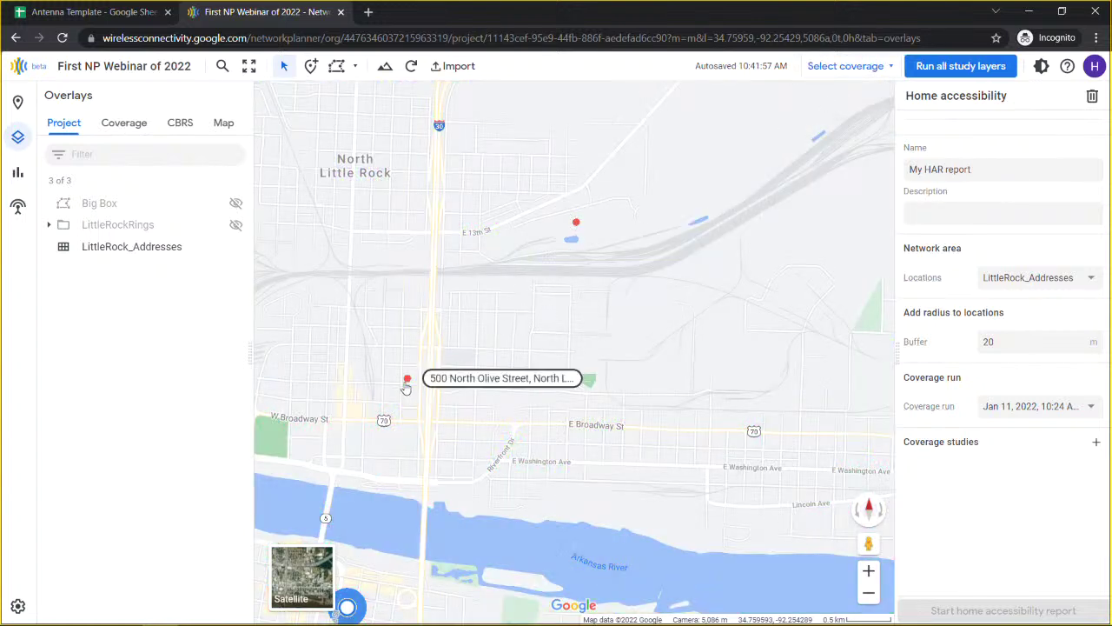
Step: Pan across downtown and North Little Rock, then zoom out over the whole area
{"action": "left_click_drag", "start_coordinate": [416, 340], "coordinate": [467, 126]}
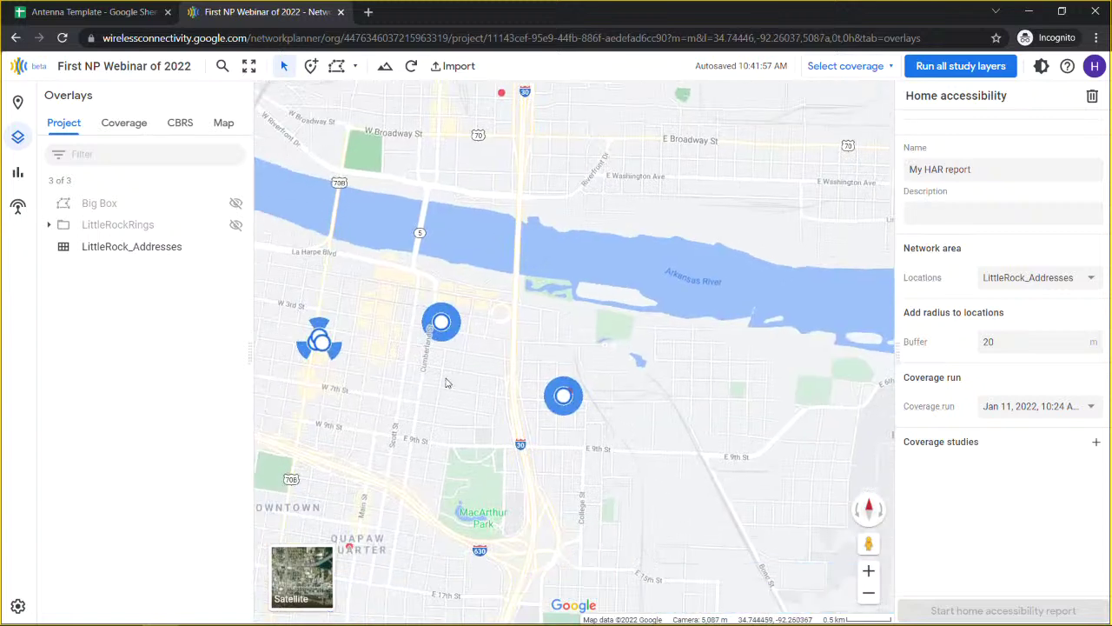
{"action": "left_click_drag", "start_coordinate": [418, 433], "coordinate": [430, 311]}
{"action": "scroll", "coordinate": [430, 311], "scroll_direction": "down", "scroll_amount": 2}
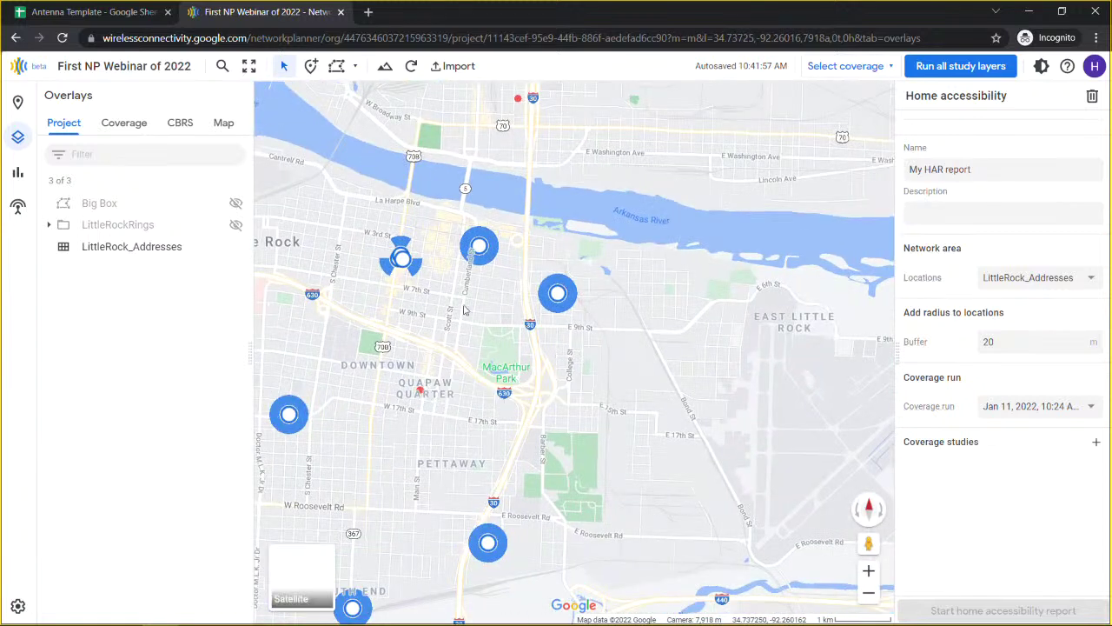
{"action": "left_click_drag", "start_coordinate": [544, 187], "coordinate": [486, 222]}
{"action": "left_click_drag", "start_coordinate": [469, 95], "coordinate": [502, 201]}
{"action": "left_click_drag", "start_coordinate": [265, 307], "coordinate": [450, 371]}
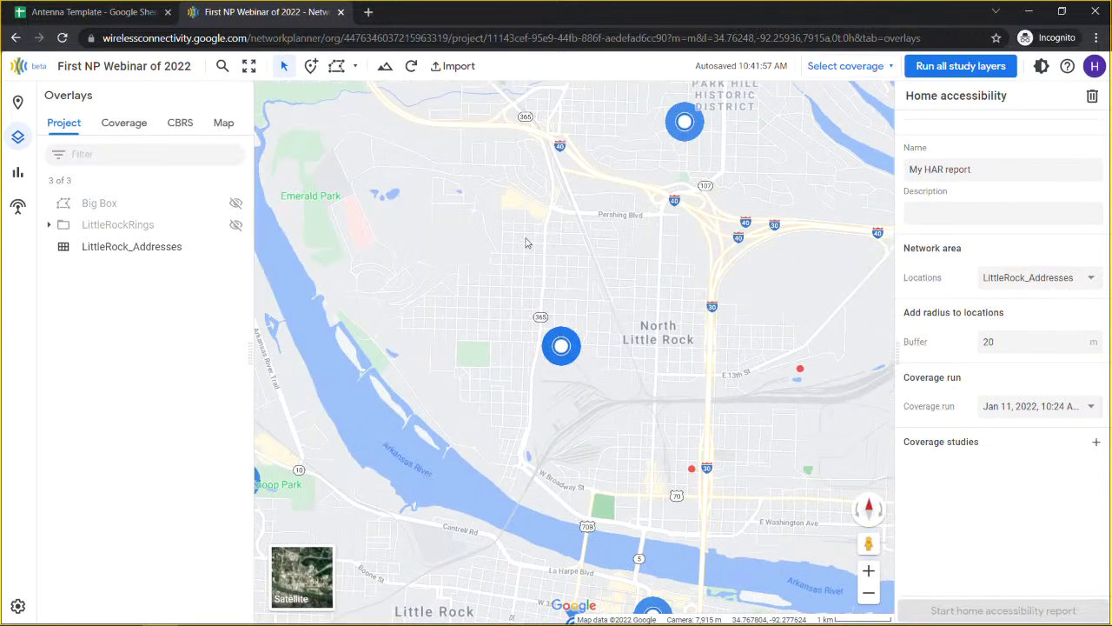
{"action": "scroll", "coordinate": [482, 293], "scroll_direction": "down", "scroll_amount": 1}
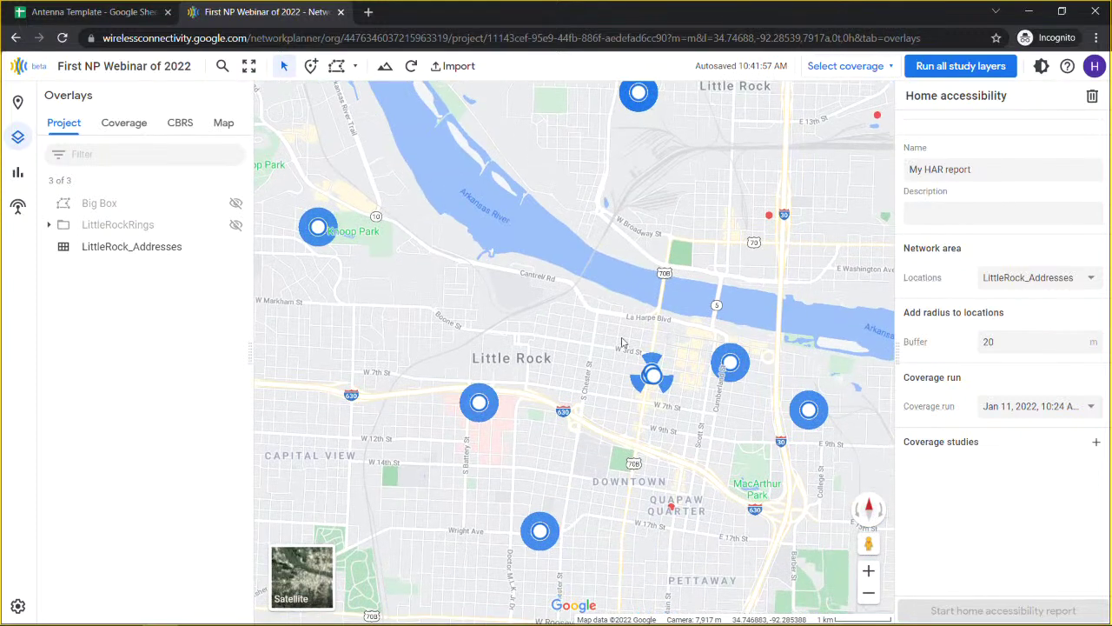
{"action": "scroll", "coordinate": [624, 344], "scroll_direction": "down", "scroll_amount": 1}
{"action": "scroll", "coordinate": [615, 356], "scroll_direction": "down", "scroll_amount": 1}
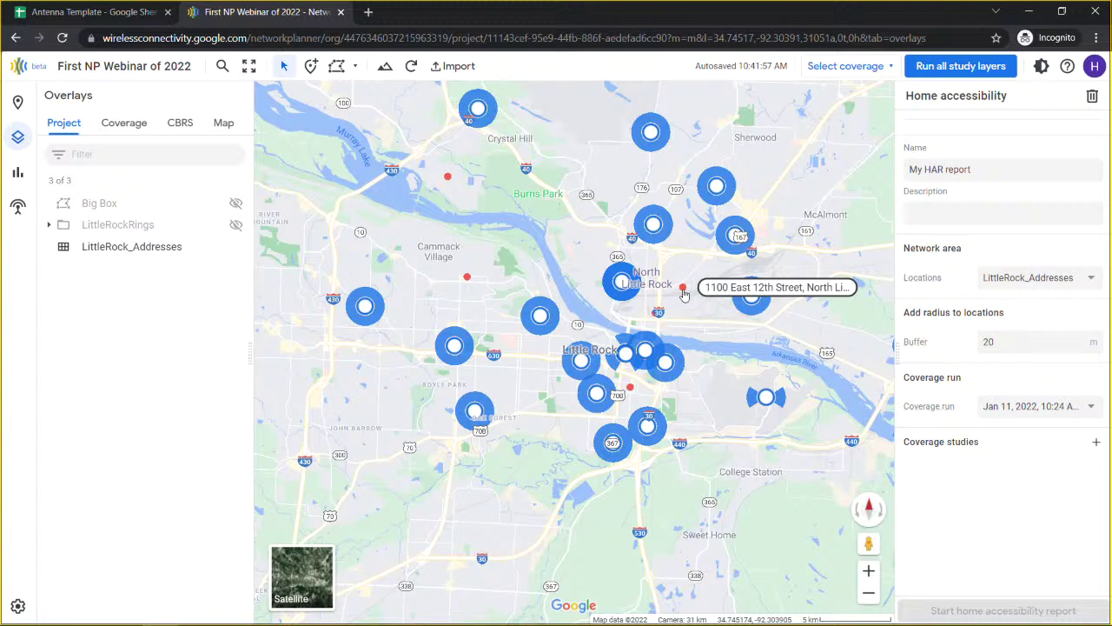
Step: Keep LittleRock_Addresses as the locations and change the buffer radius from 20 to 5 m
{"action": "left_click", "coordinate": [1039, 280]}
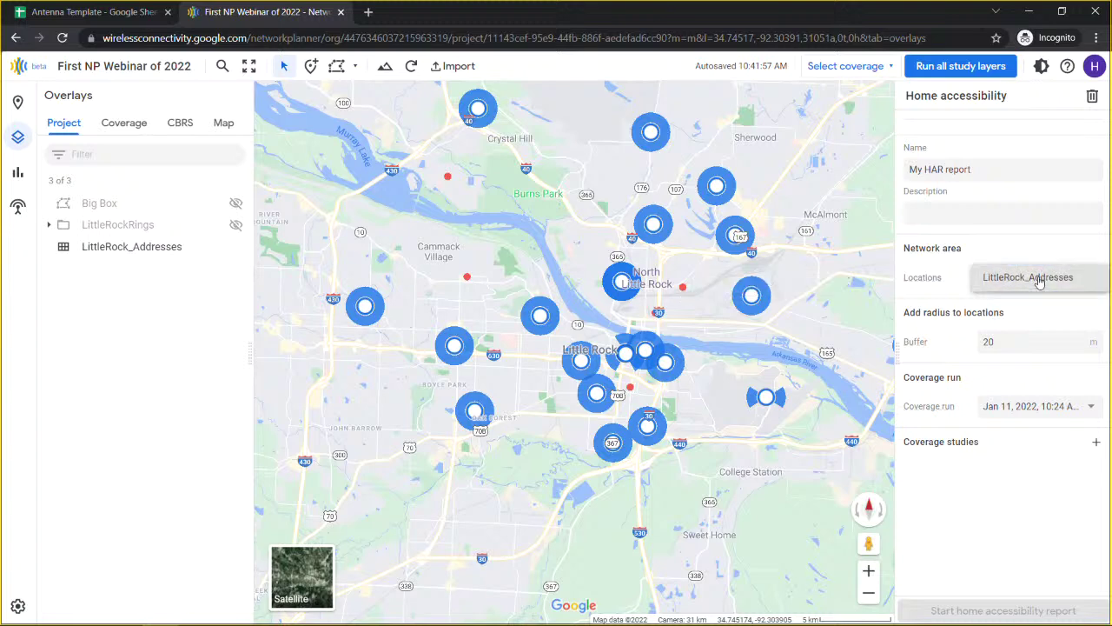
{"action": "left_click", "coordinate": [951, 277]}
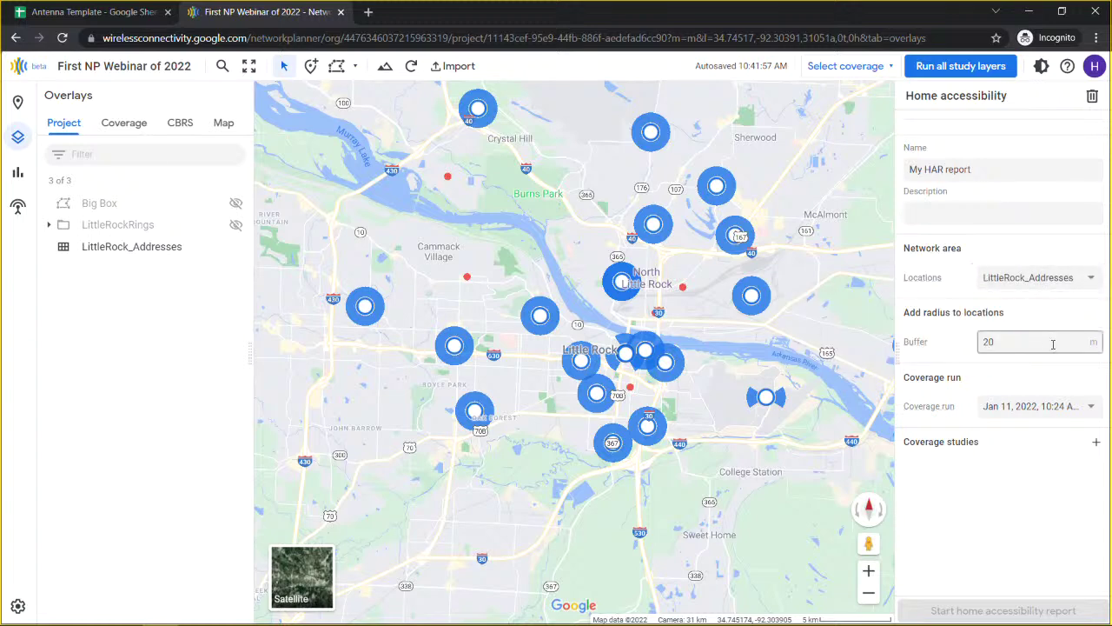
{"action": "left_click", "coordinate": [1028, 343]}
{"action": "left_click", "coordinate": [969, 343]}
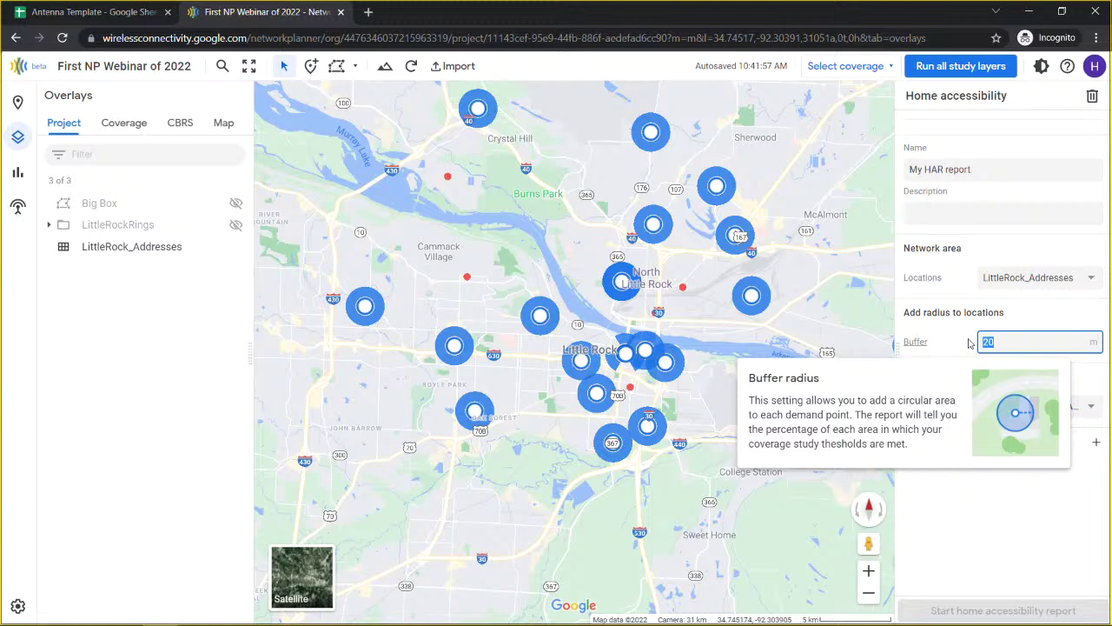
{"action": "type", "text": "5"}
{"action": "double_click", "coordinate": [963, 328]}
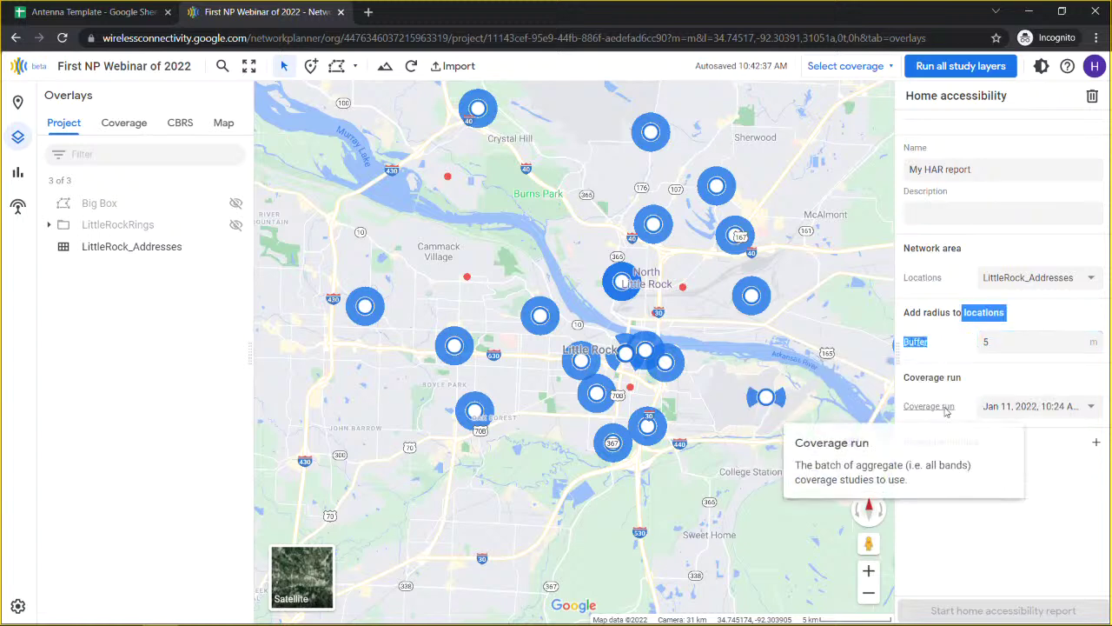
{"action": "left_click", "coordinate": [1001, 411]}
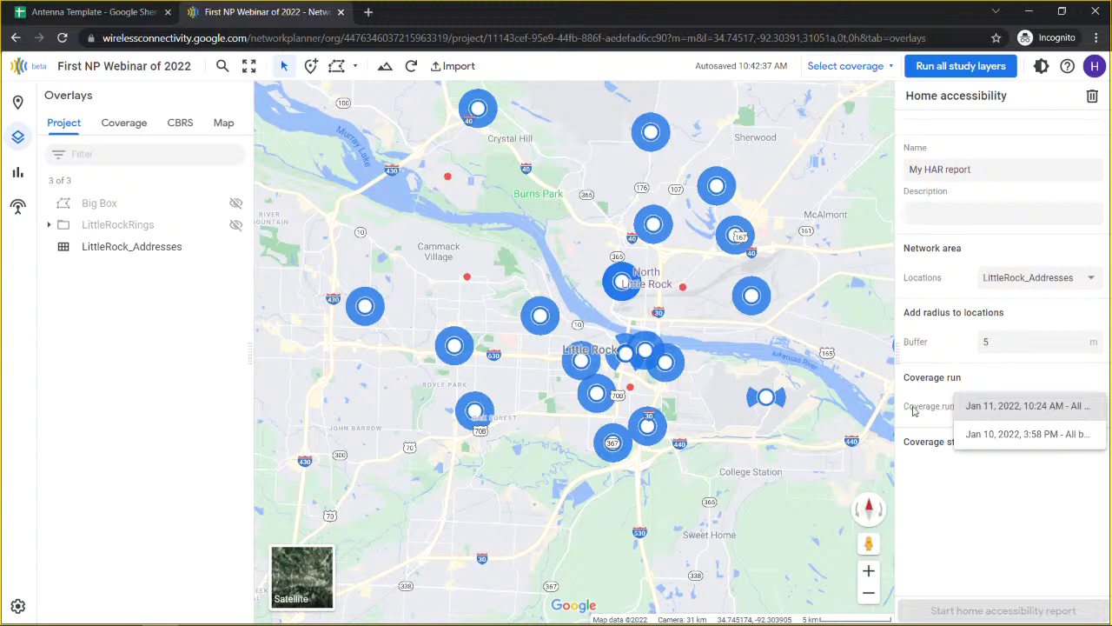
Step: Select the Jan 11, 2022, 10:24 AM coverage run
{"action": "left_click", "coordinate": [914, 403]}
{"action": "left_click", "coordinate": [1015, 405]}
{"action": "left_click", "coordinate": [1016, 406]}
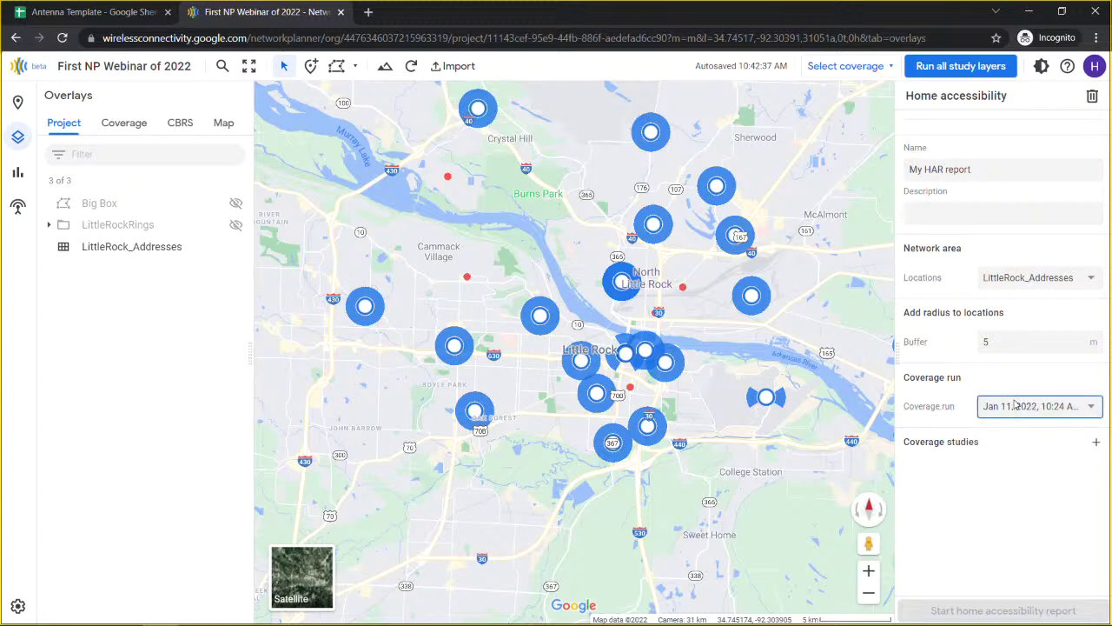
Step: Add an RSRP coverage study with its threshold changed from -100 to -108 dBm
{"action": "left_click", "coordinate": [1096, 444]}
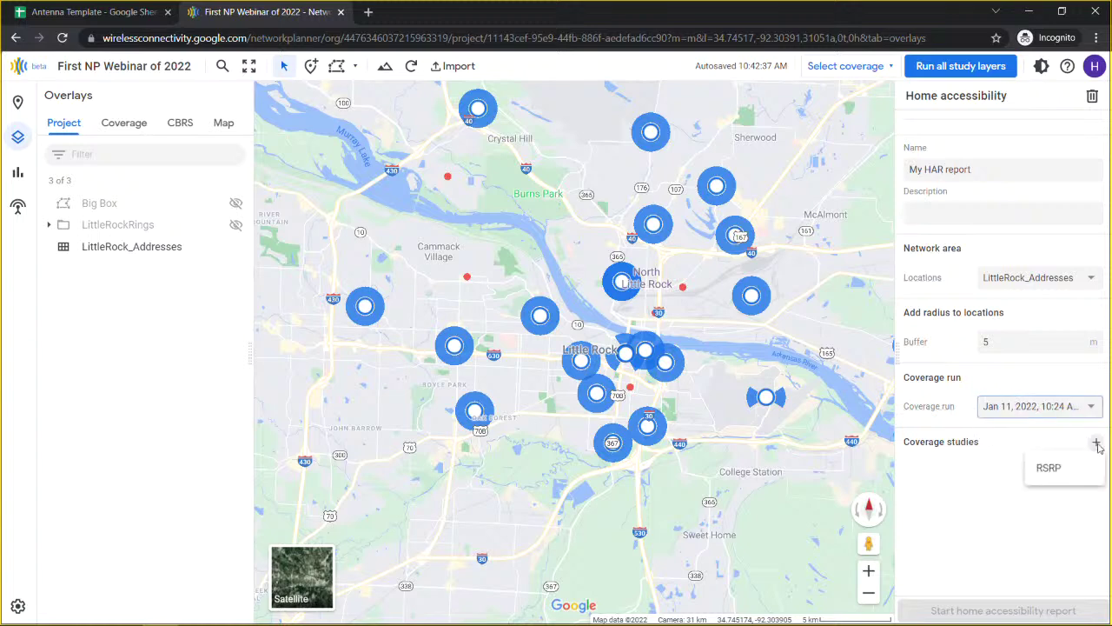
{"action": "left_click", "coordinate": [1046, 466]}
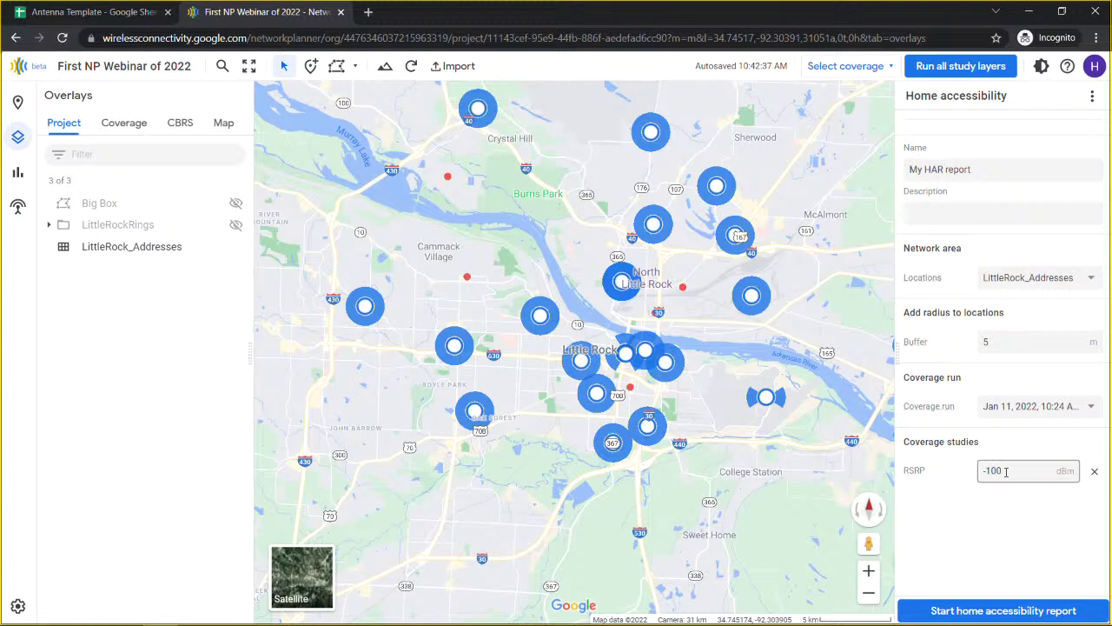
{"action": "left_click", "coordinate": [1006, 471]}
{"action": "type", "text": "8"}
{"action": "left_click", "coordinate": [946, 498]}
Step: Show the reports list with My HAR report, then bring up the Help panel
{"action": "left_click", "coordinate": [18, 171]}
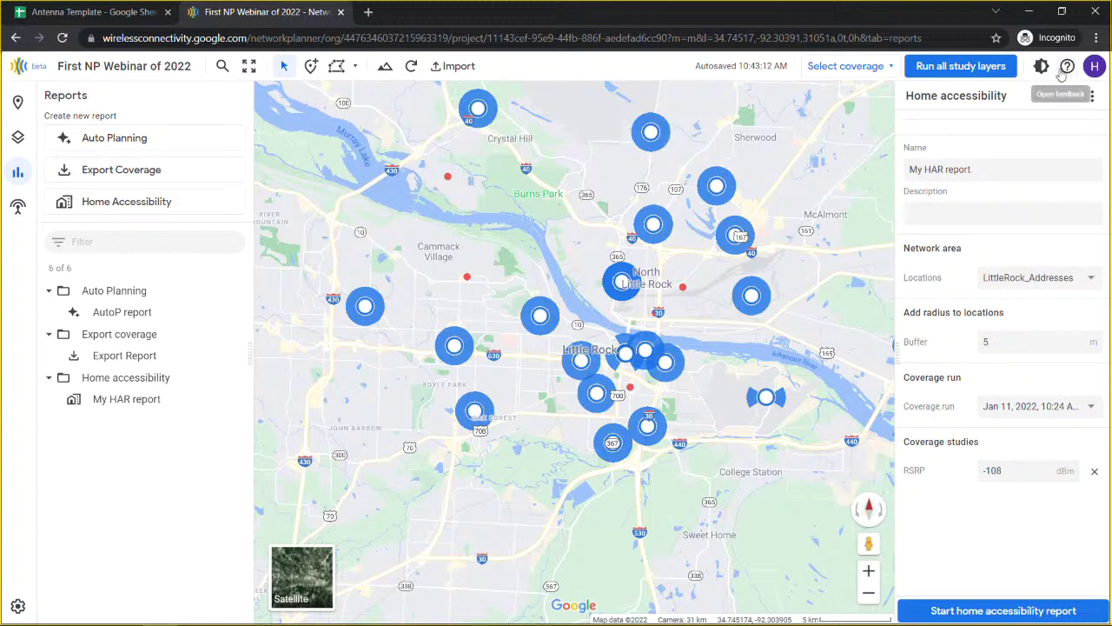
{"action": "left_click", "coordinate": [1066, 69]}
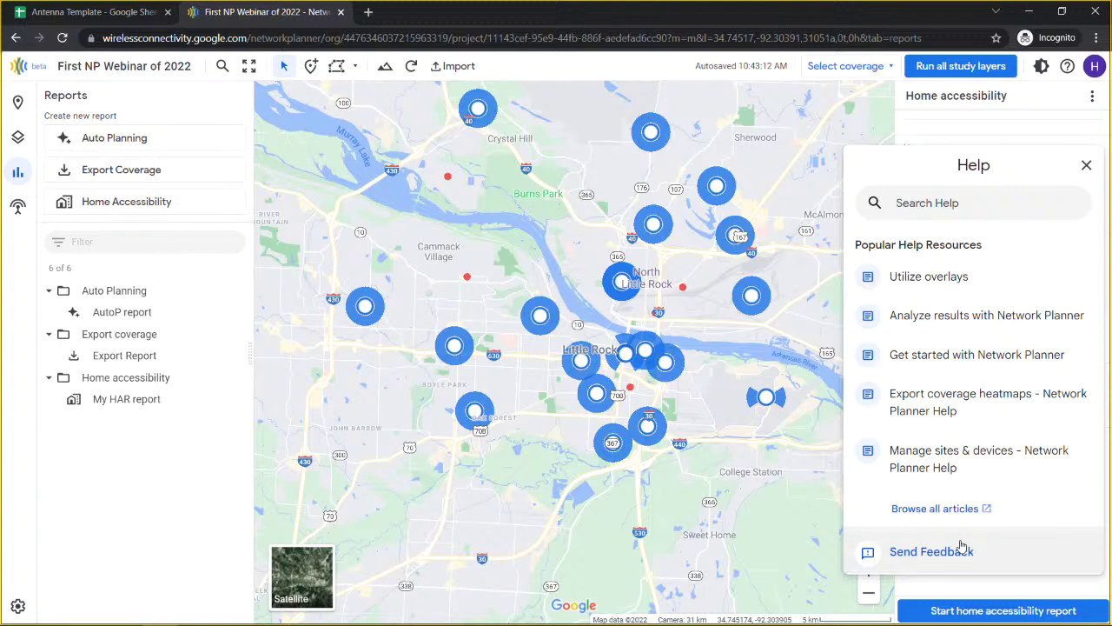
Step: Draft 'Some feedback' in the Send feedback form, then cancel without sending
{"action": "left_click", "coordinate": [937, 552]}
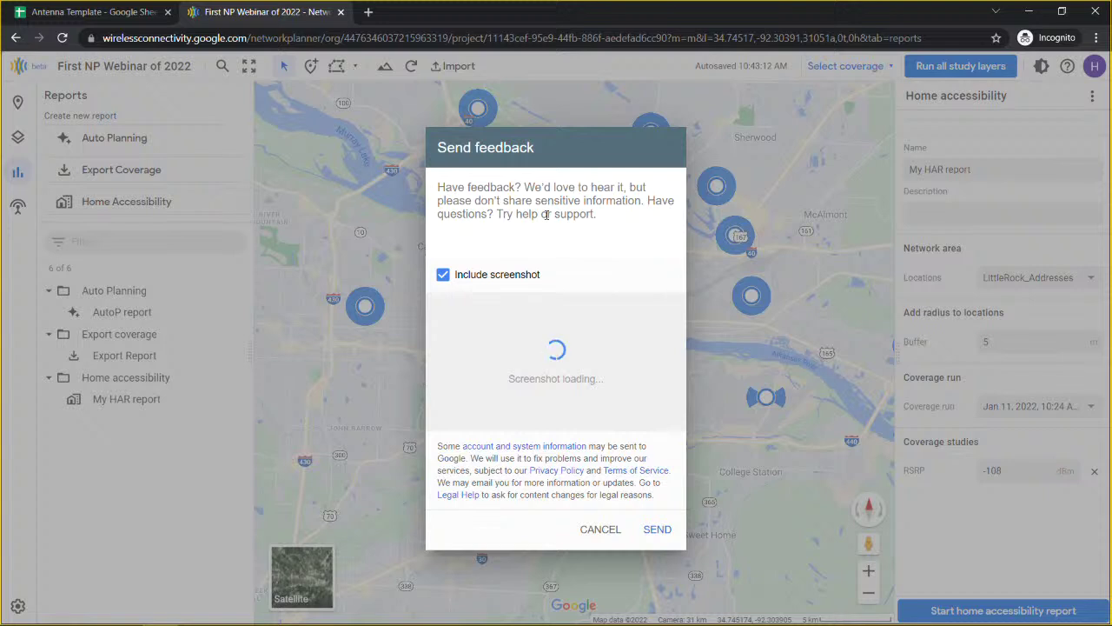
{"action": "type", "text": "Some feed"}
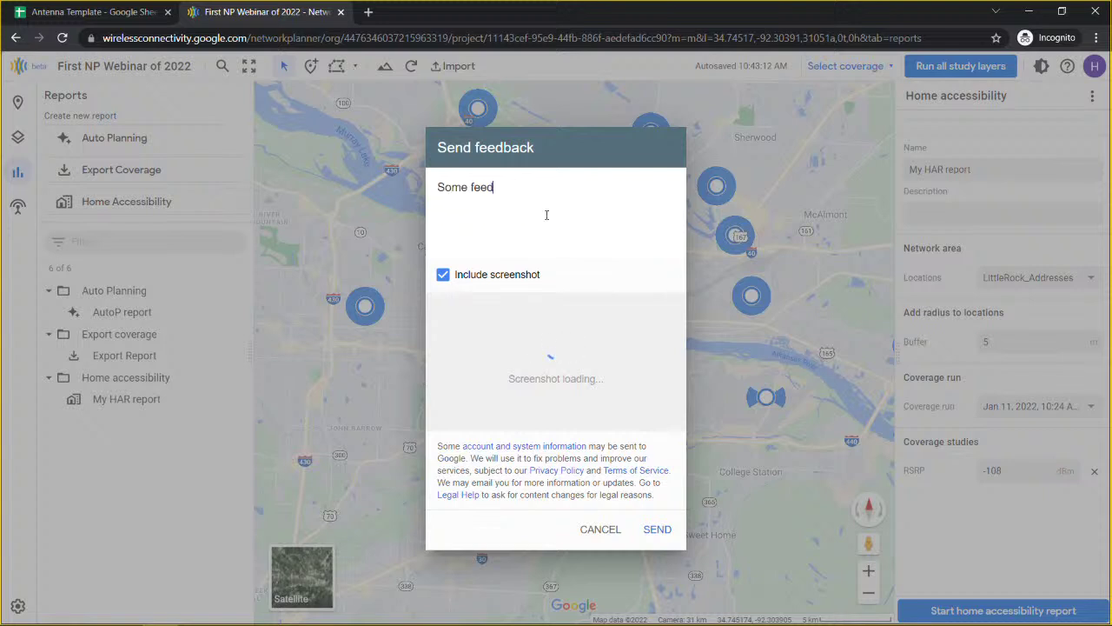
{"action": "type", "text": "back"}
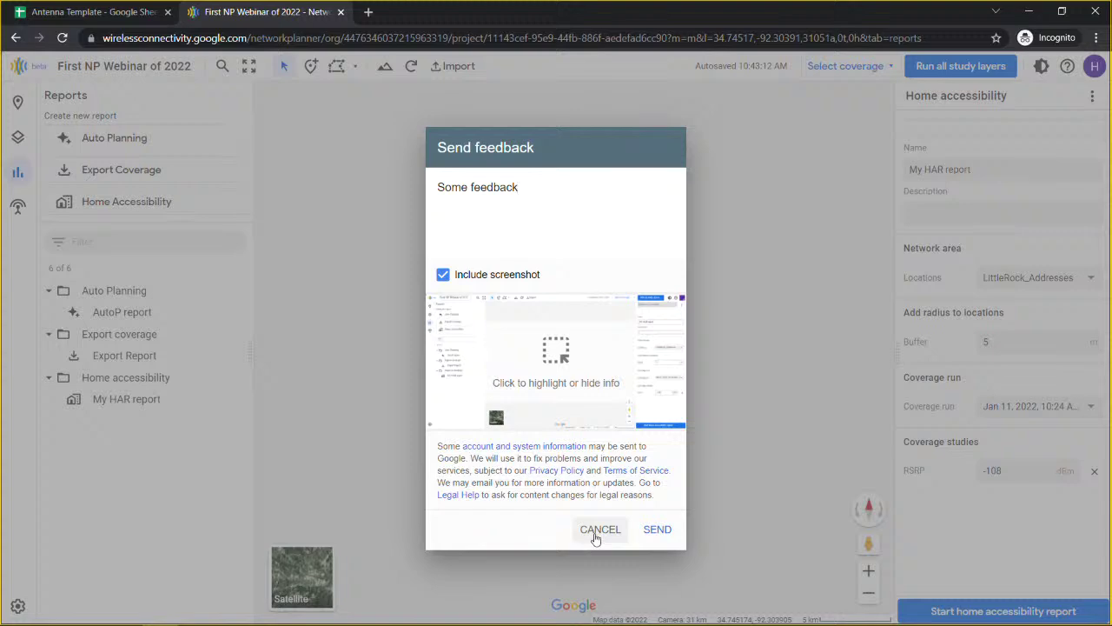
{"action": "left_click", "coordinate": [599, 532]}
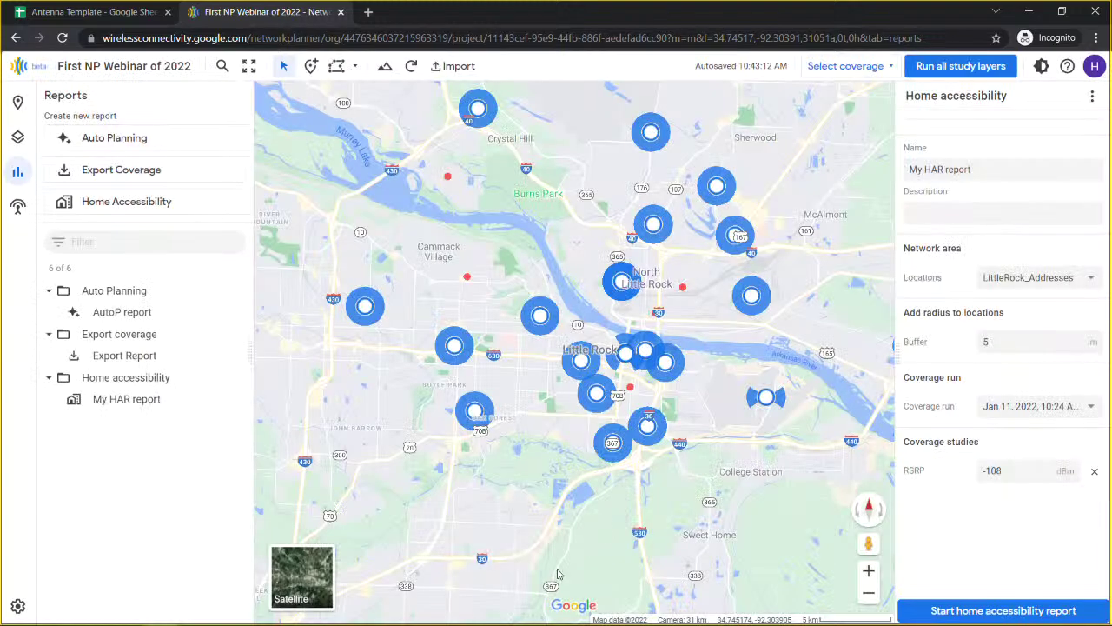